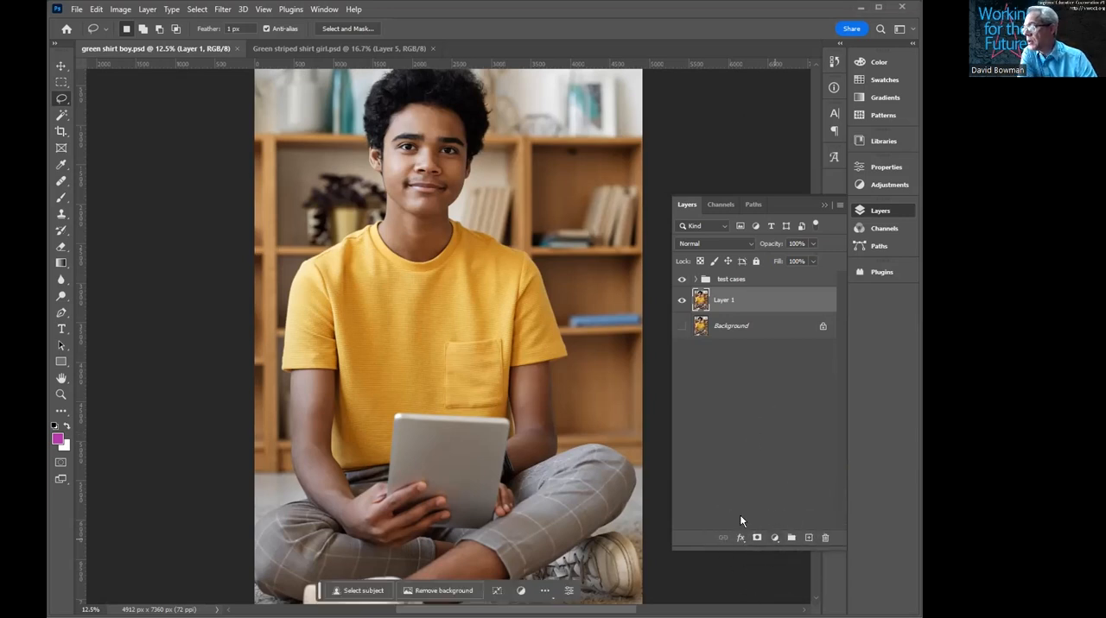
# - Try recoloring the whole photo with a Hue/Saturation adjustment layer above Layer 1 at hue -157, and delete that adjustment layer
pyautogui.click(772, 538)
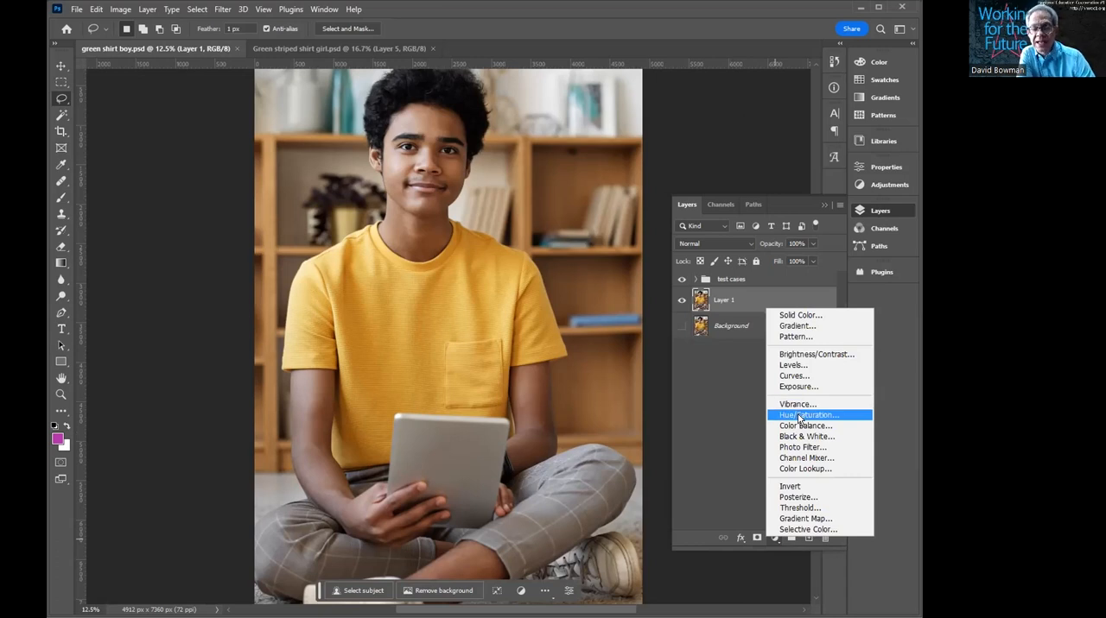
pyautogui.click(799, 416)
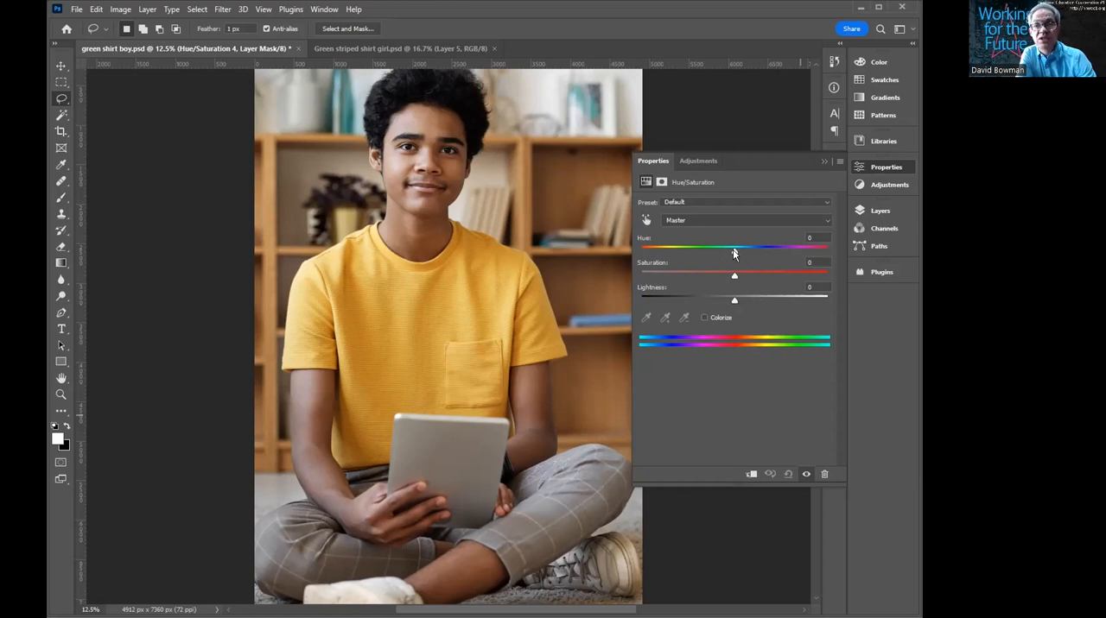
pyautogui.moveTo(733, 249); pyautogui.dragTo(649, 250)
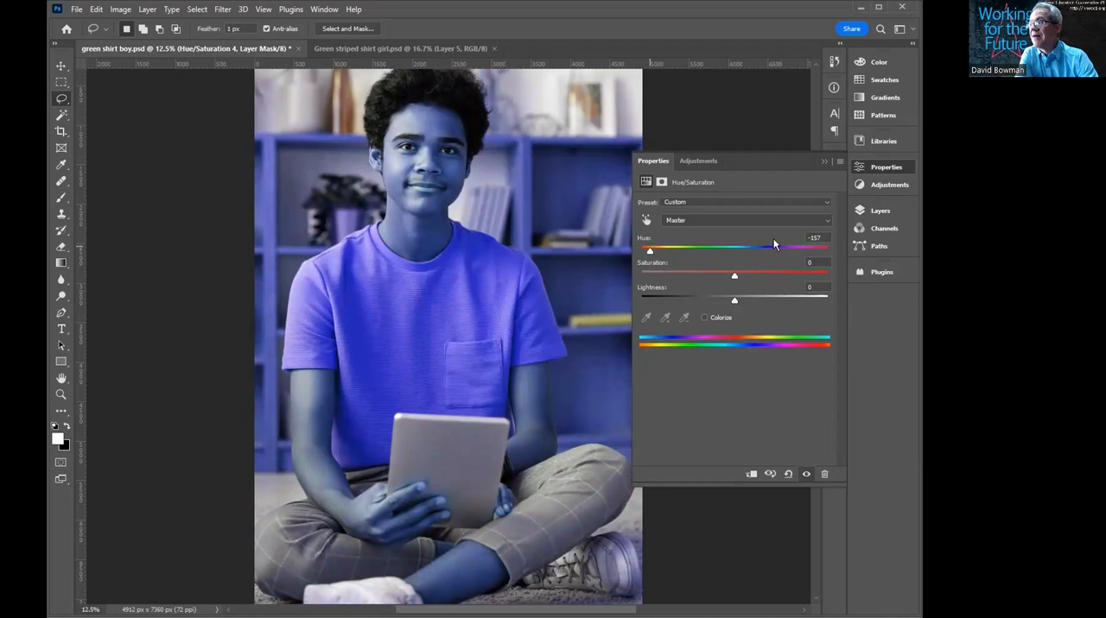
pyautogui.click(879, 212)
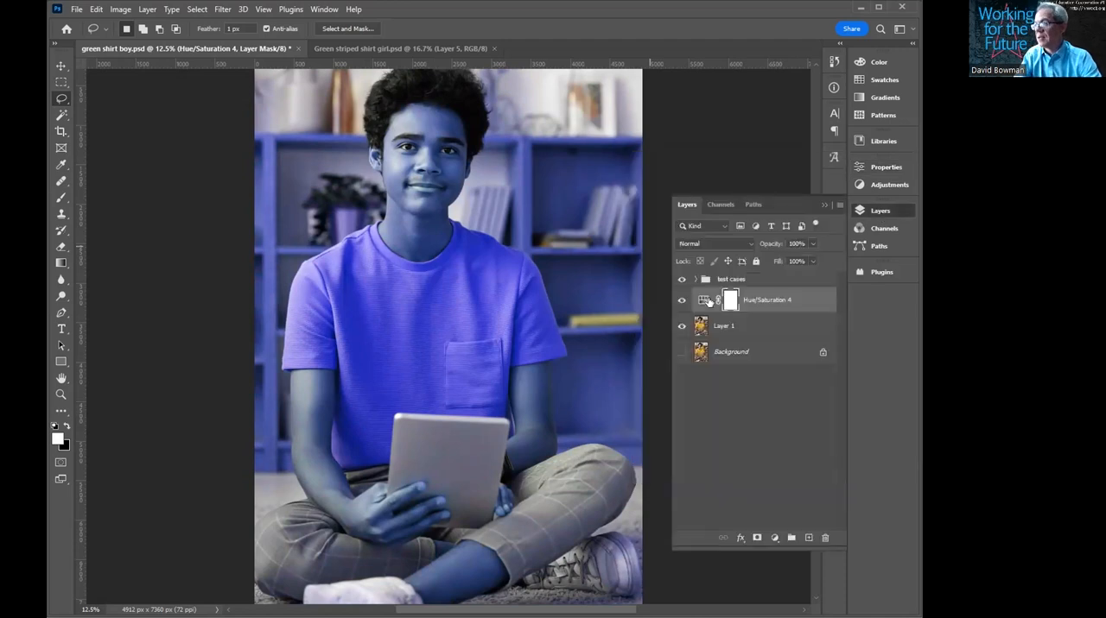
pyautogui.press('Delete')
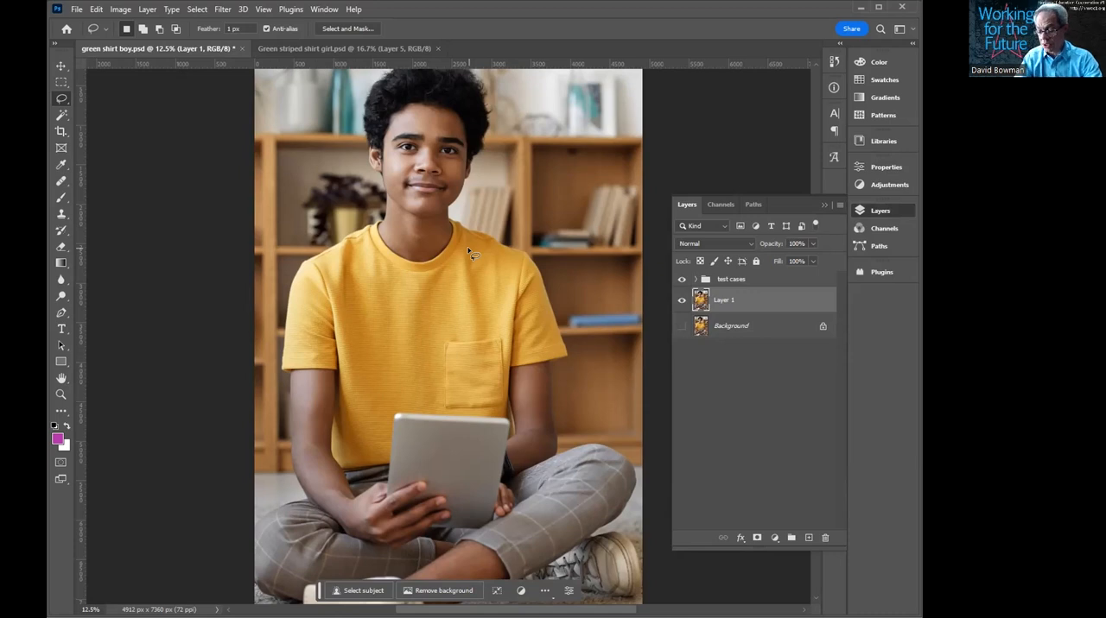
# - Try a freehand Lasso selection around the left sleeve and left side of the yellow shirt, and deselect it
pyautogui.press('o')
pyautogui.press('l')
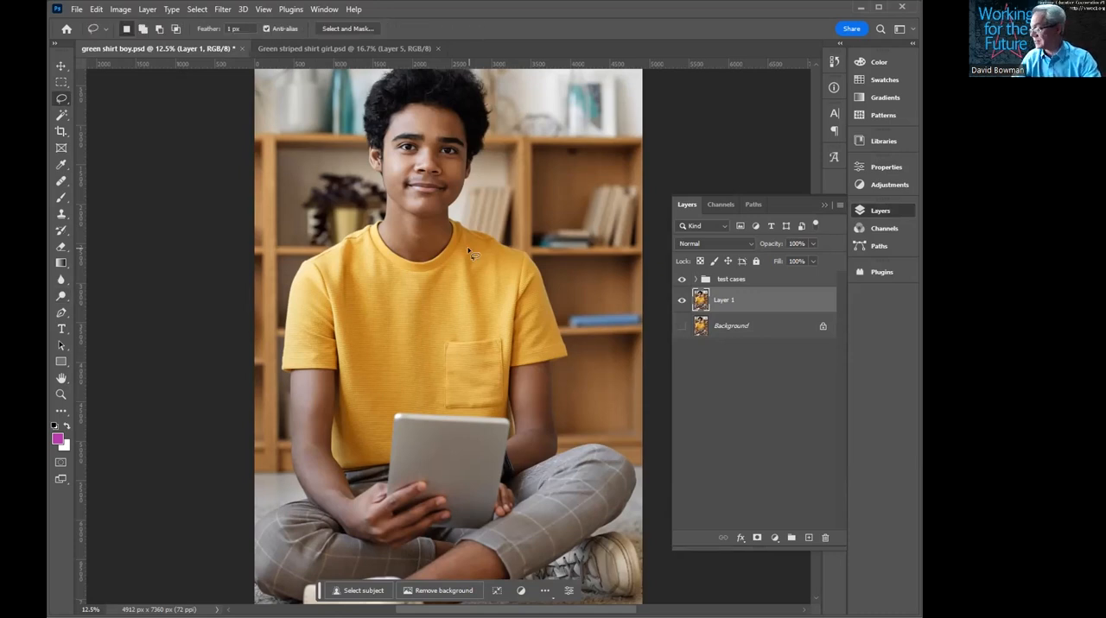
pyautogui.click(64, 100)
pyautogui.press('ctrl')
pyautogui.moveTo(378, 223)
pyautogui.mouseDown()
pyautogui.moveTo(295, 278)
pyautogui.moveTo(281, 332)
pyautogui.moveTo(285, 368)
pyautogui.moveTo(328, 370)
pyautogui.moveTo(342, 394)
pyautogui.moveTo(334, 440)
pyautogui.moveTo(350, 471)
pyautogui.moveTo(393, 465)
pyautogui.mouseUp()
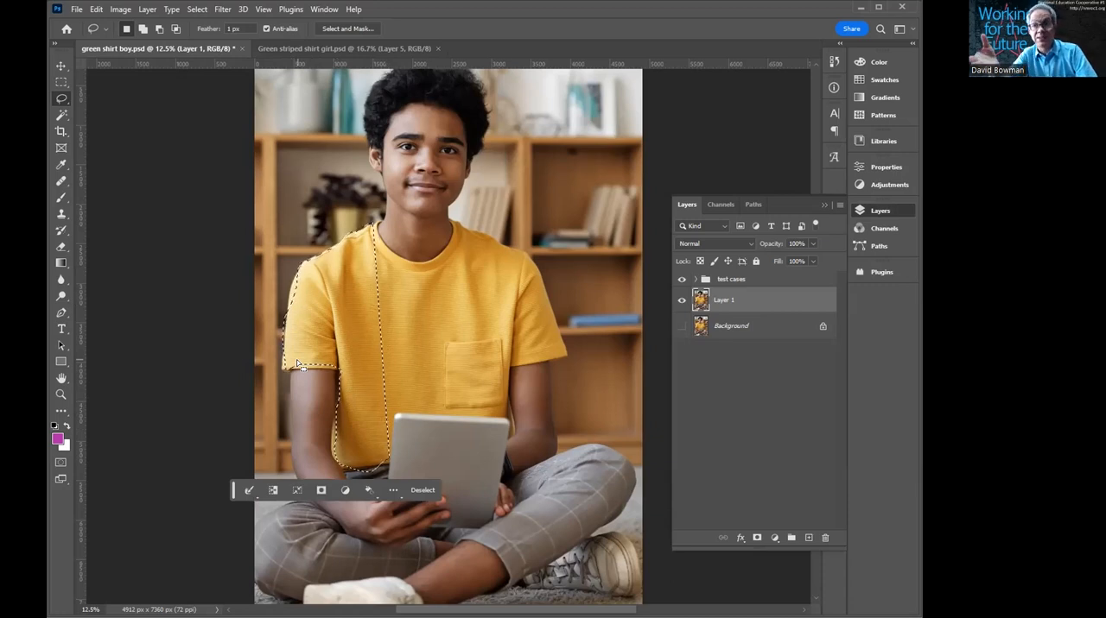
pyautogui.hotkey('ctrl', 'd')
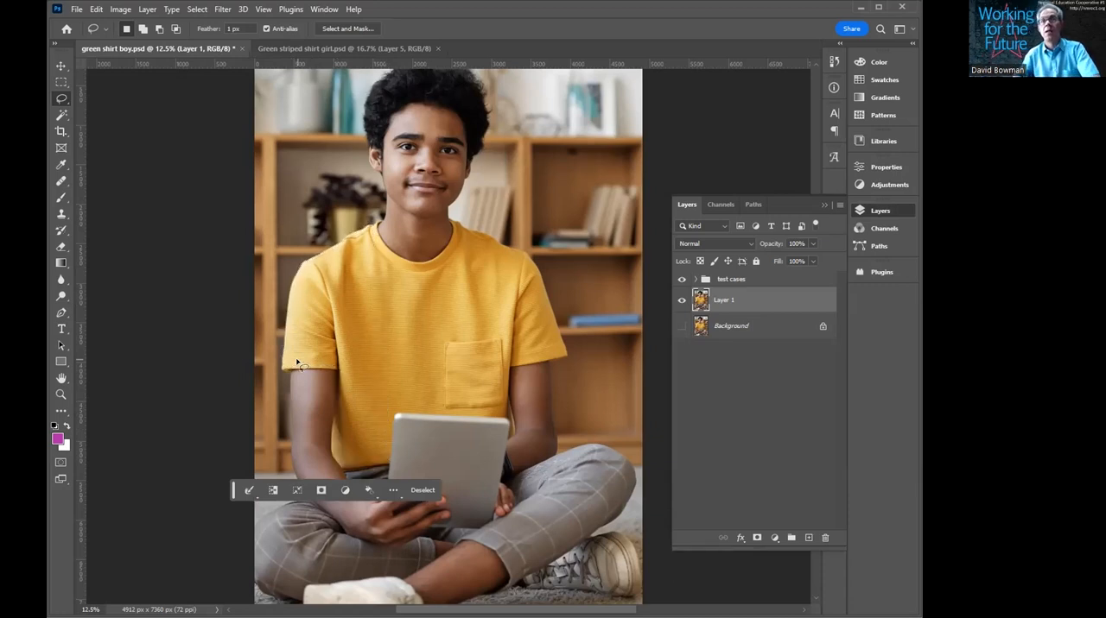
# - Select the shirt's chest, shoulder and pocket areas with the Magic Wand at tolerance 20, adding each missed patch to the selection
pyautogui.press('ctrl')
pyautogui.press('ctrl')
pyautogui.click(62, 118)
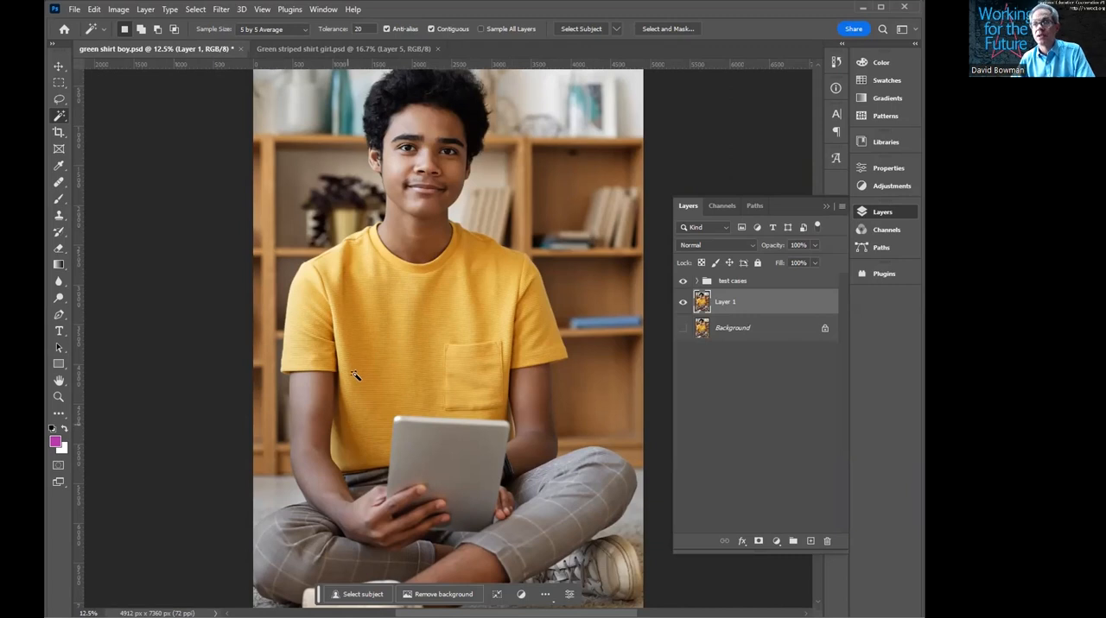
pyautogui.click(413, 313)
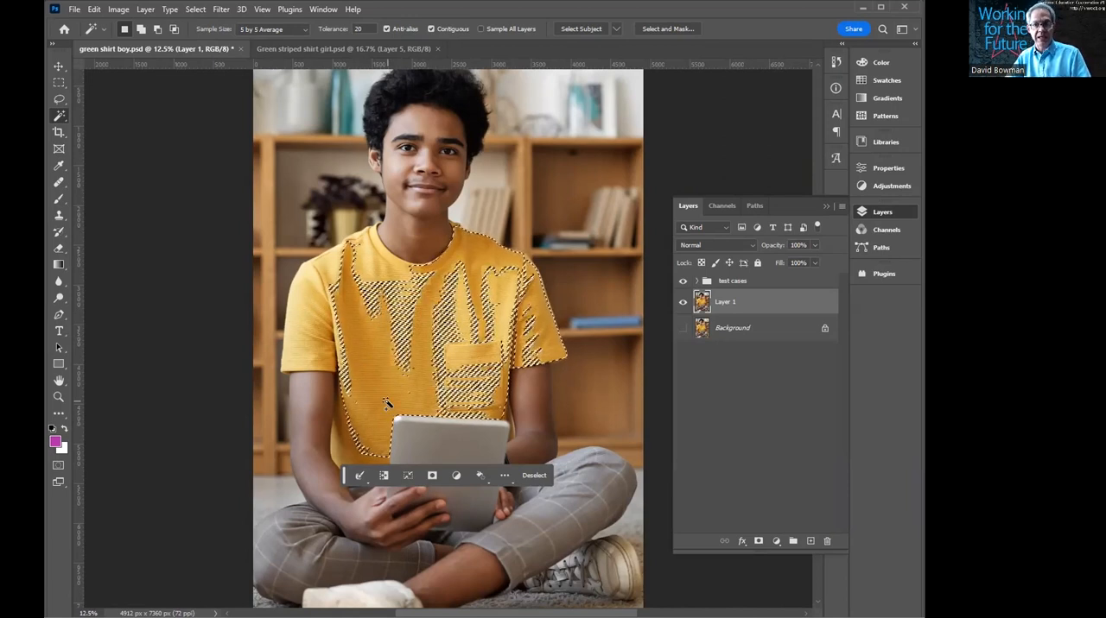
pyautogui.click(399, 316)
pyautogui.click(337, 309)
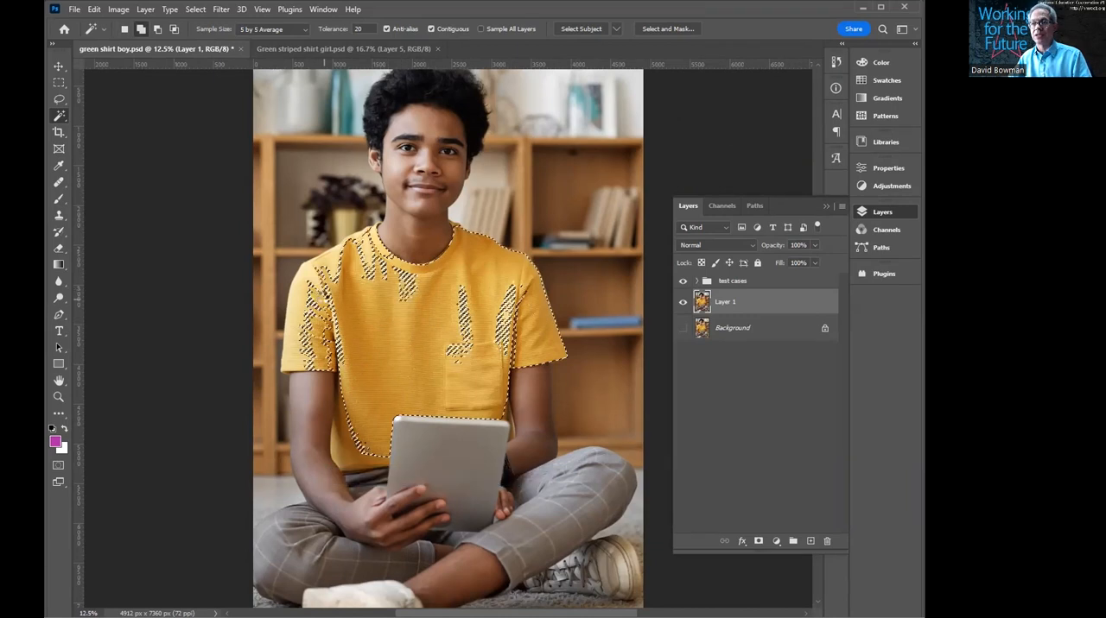
pyautogui.click(468, 339)
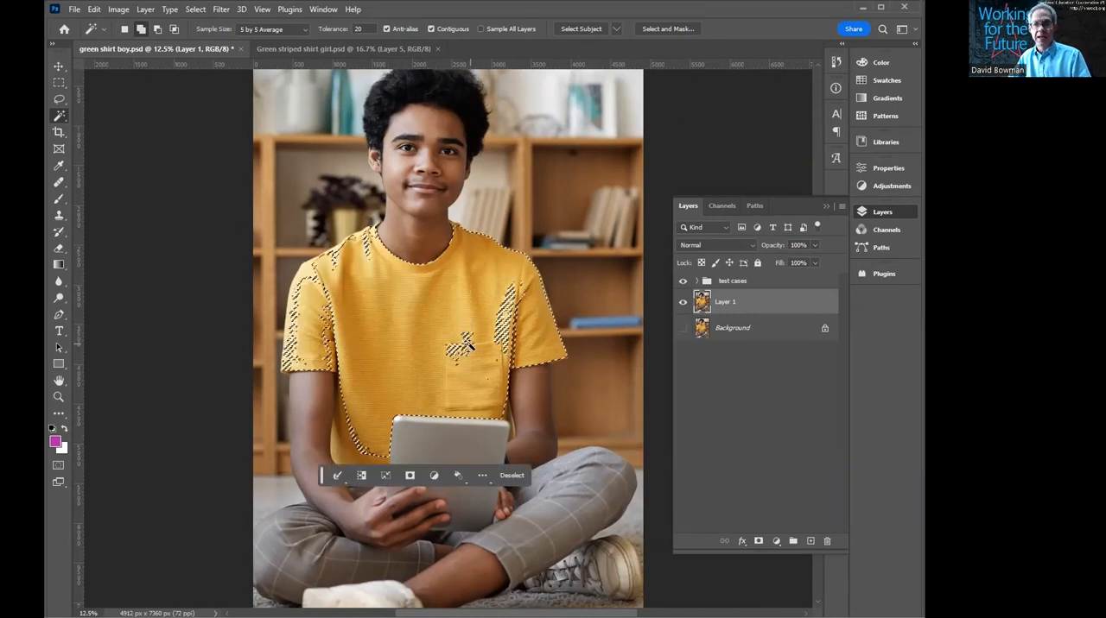
pyautogui.click(462, 351)
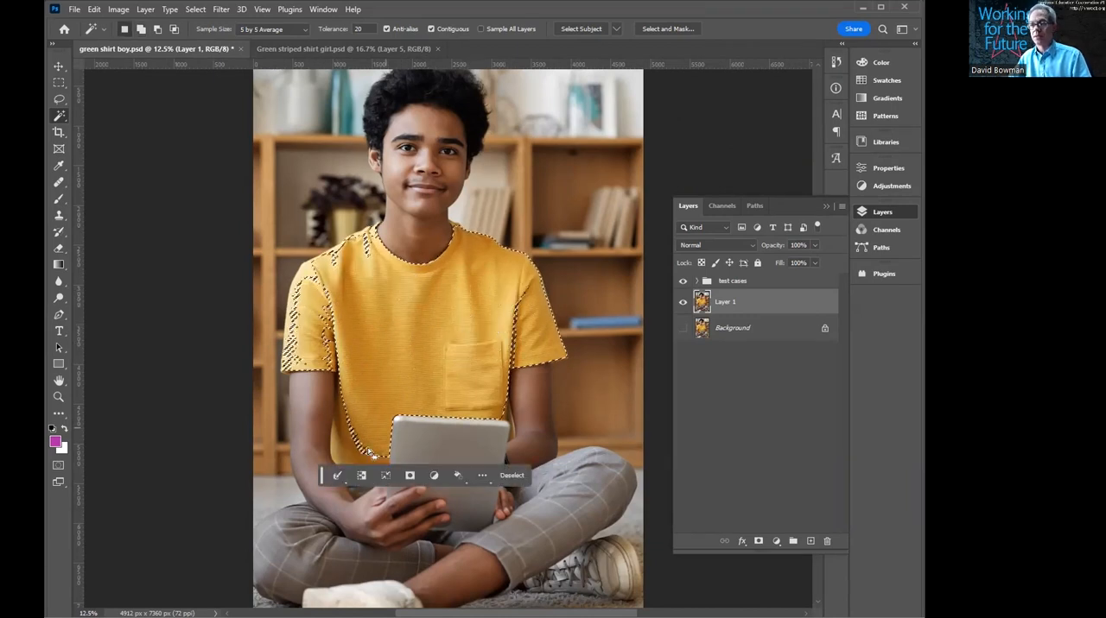
# - Add the left sleeve, the lower left hem and the right armpit seam of the shirt to the Magic Wand selection
pyautogui.click(328, 291)
pyautogui.keyDown('shift'); pyautogui.click(297, 355); pyautogui.keyUp('shift')
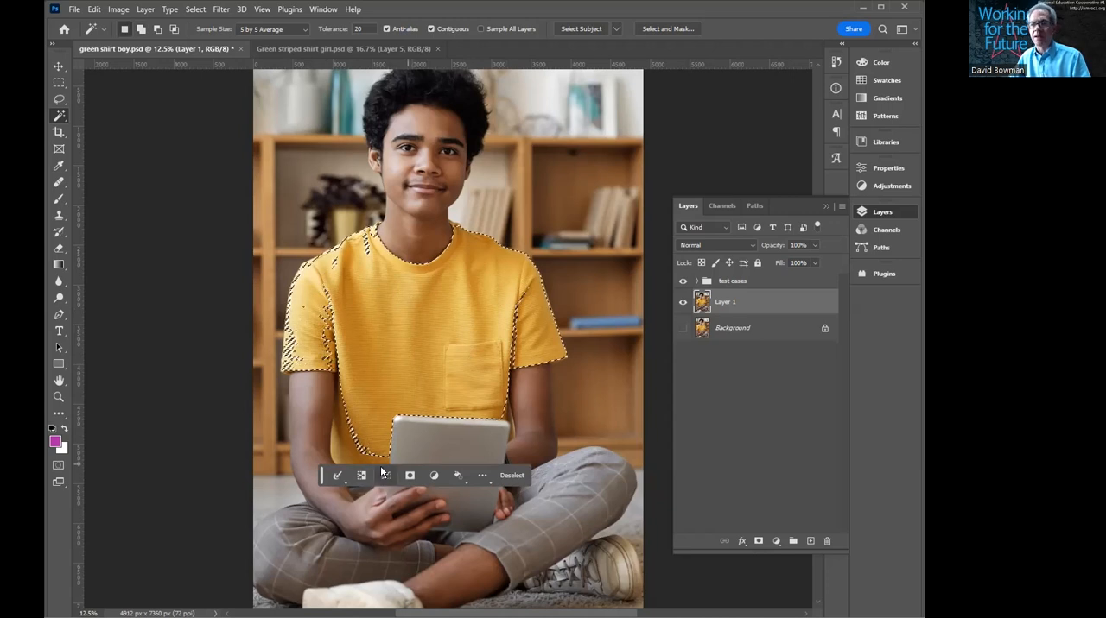
pyautogui.keyDown('shift'); pyautogui.click(344, 447); pyautogui.keyUp('shift')
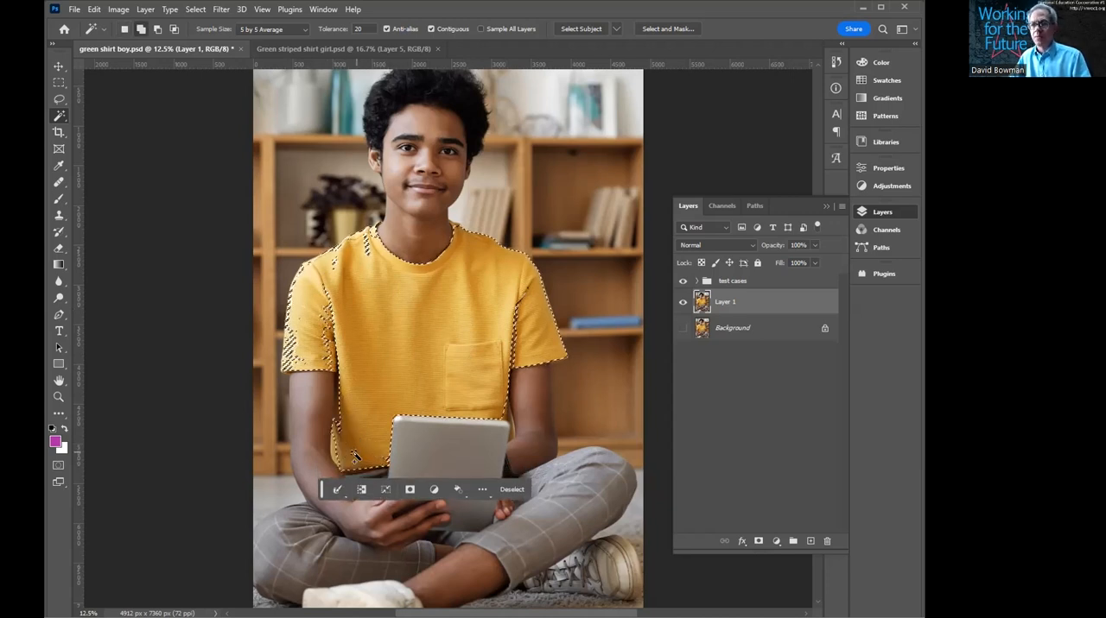
pyautogui.keyDown('shift'); pyautogui.click(515, 344); pyautogui.keyUp('shift')
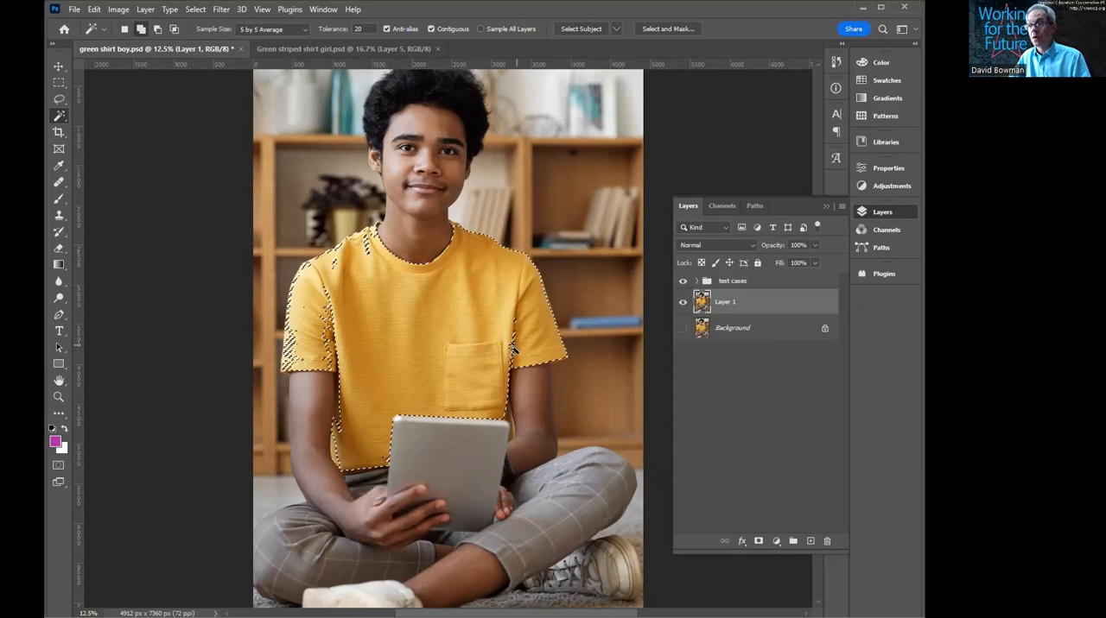
pyautogui.keyDown('shift'); pyautogui.click(302, 368); pyautogui.keyUp('shift')
pyautogui.keyDown('shift'); pyautogui.click(329, 357); pyautogui.keyUp('shift')
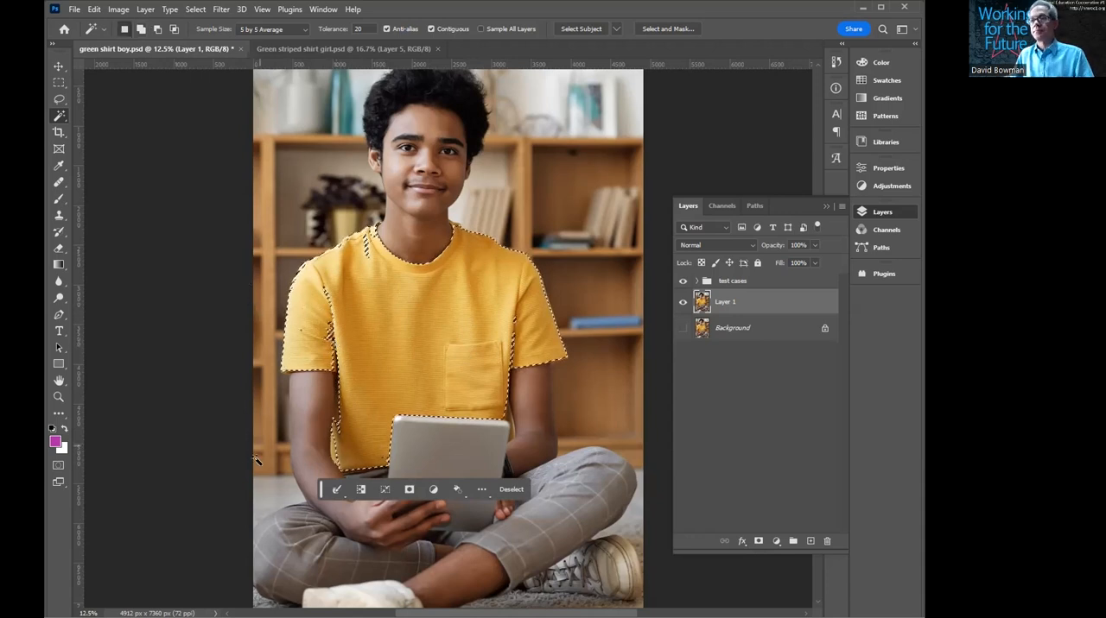
# - Add the missed patches near the collar, left shoulder and left sleeve to the shirt selection with the Lasso tool
pyautogui.moveTo(348, 291); pyautogui.dragTo(419, 282)
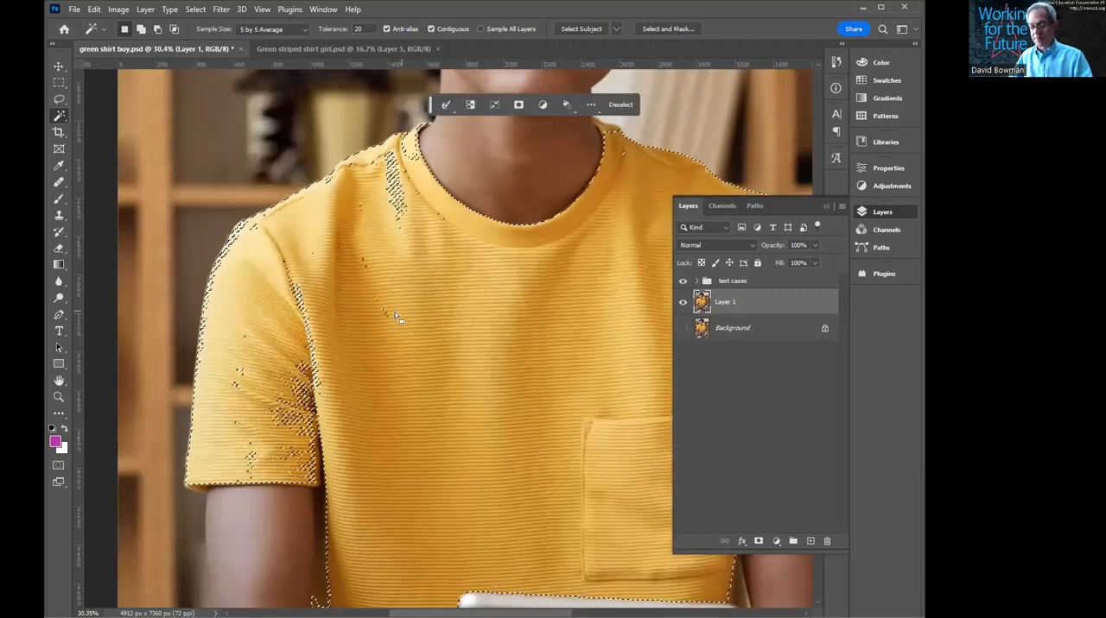
pyautogui.click(57, 101)
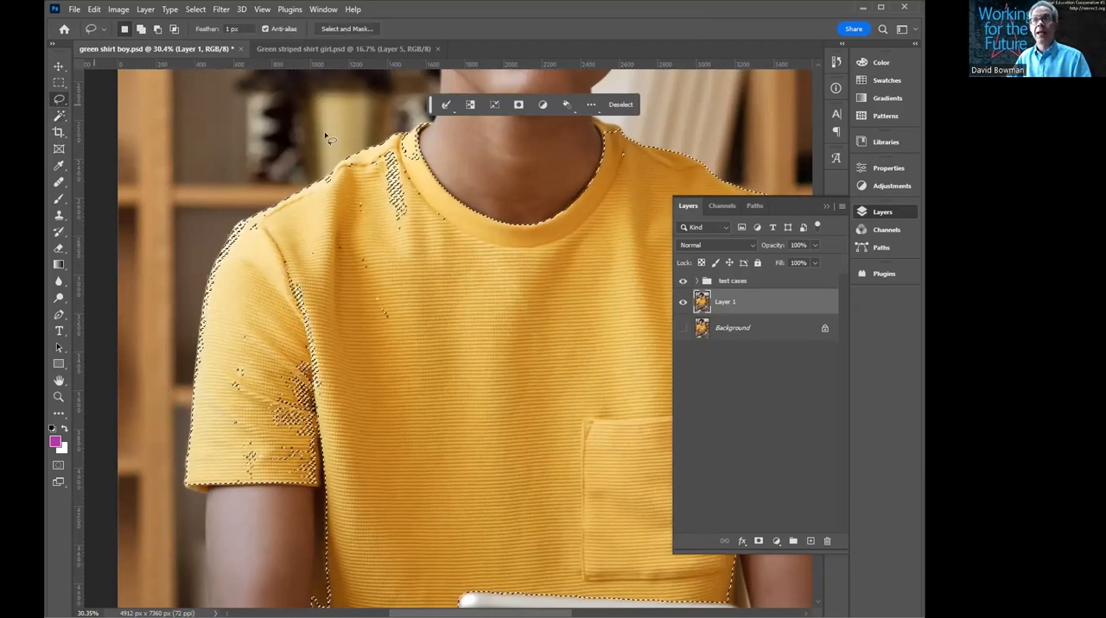
pyautogui.moveTo(449, 204)
pyautogui.mouseDown()
pyautogui.moveTo(423, 175)
pyautogui.moveTo(418, 129)
pyautogui.moveTo(363, 170)
pyautogui.moveTo(298, 249)
pyautogui.moveTo(225, 397)
pyautogui.moveTo(238, 473)
pyautogui.moveTo(319, 485)
pyautogui.moveTo(382, 447)
pyautogui.moveTo(452, 351)
pyautogui.moveTo(462, 207)
pyautogui.mouseUp()
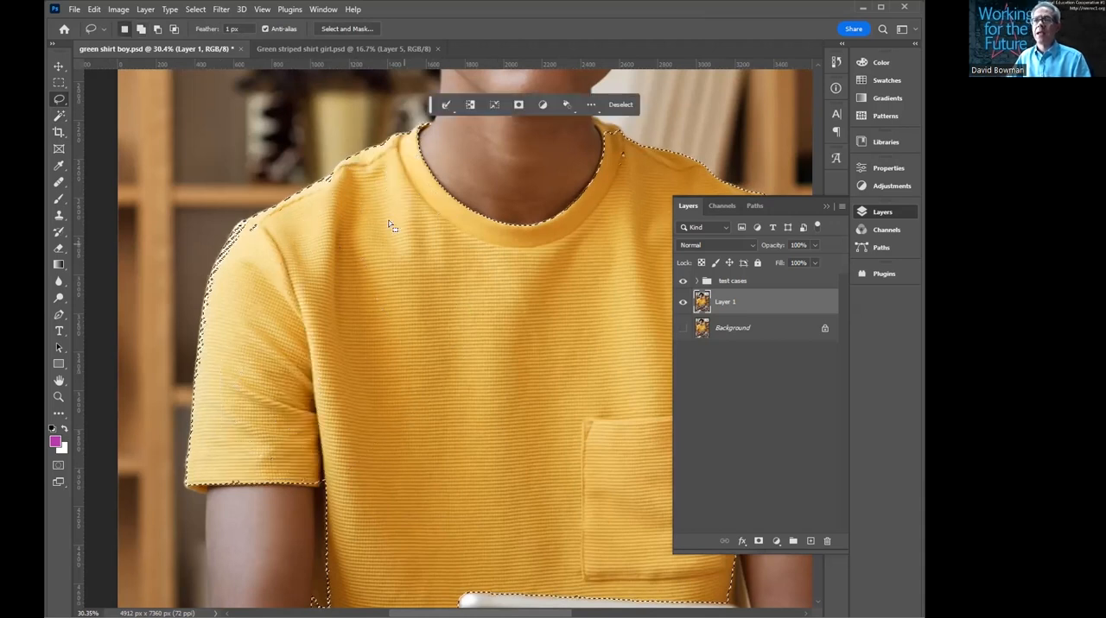
pyautogui.moveTo(292, 202)
pyautogui.mouseDown()
pyautogui.moveTo(257, 218)
pyautogui.moveTo(222, 260)
pyautogui.moveTo(197, 370)
pyautogui.moveTo(326, 378)
pyautogui.mouseUp()
# - Lasso the shirt's left side below the sleeve, its lower corner and the left sleeve's hem into the selection
pyautogui.press('space')
pyautogui.moveTo(410, 476); pyautogui.dragTo(391, 357)
pyautogui.moveTo(252, 342)
pyautogui.mouseDown()
pyautogui.moveTo(301, 358)
pyautogui.moveTo(290, 524)
pyautogui.moveTo(296, 537)
pyautogui.moveTo(328, 545)
pyautogui.moveTo(323, 294)
pyautogui.mouseUp()
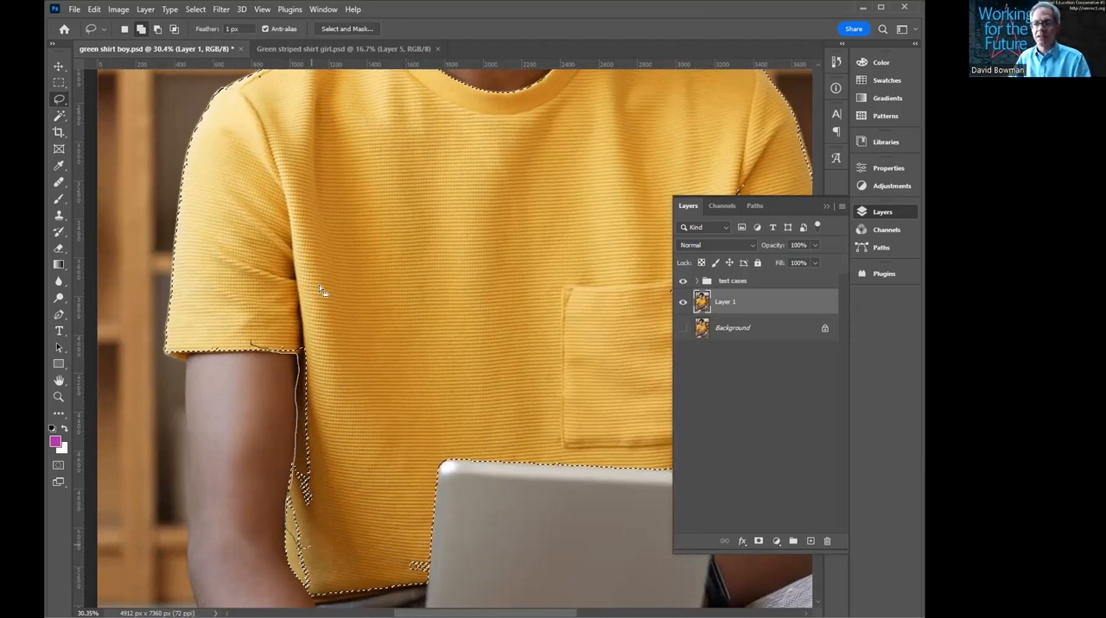
pyautogui.moveTo(354, 570)
pyautogui.mouseDown()
pyautogui.moveTo(340, 533)
pyautogui.moveTo(288, 537)
pyautogui.moveTo(310, 591)
pyautogui.moveTo(389, 590)
pyautogui.moveTo(432, 570)
pyautogui.moveTo(345, 304)
pyautogui.moveTo(302, 350)
pyautogui.mouseUp()
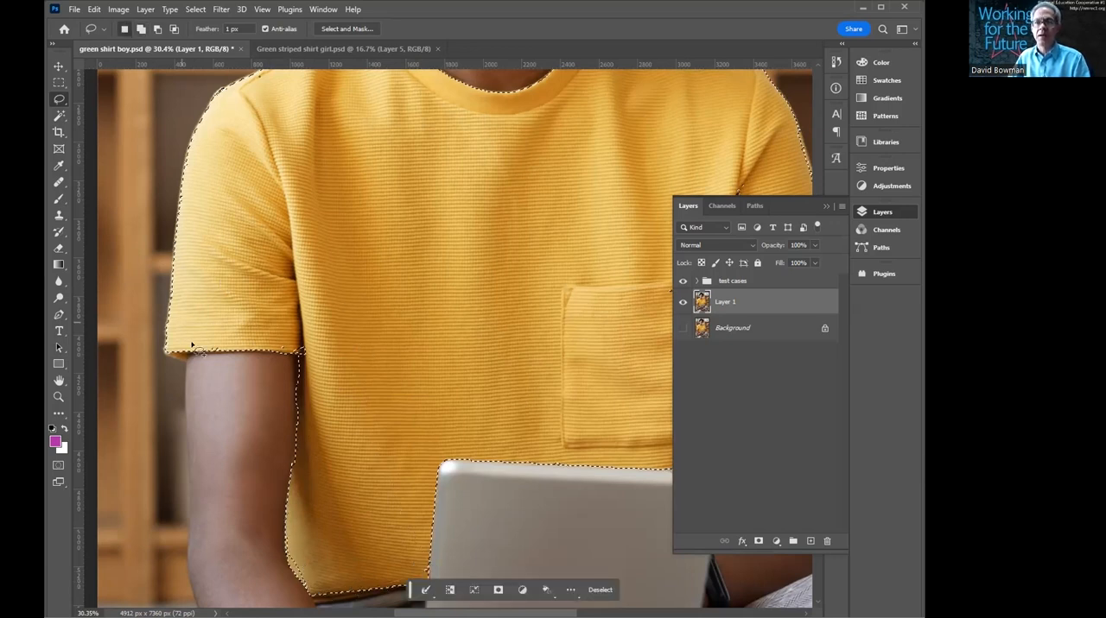
pyautogui.moveTo(188, 352)
pyautogui.mouseDown()
pyautogui.moveTo(170, 355)
pyautogui.moveTo(177, 321)
pyautogui.moveTo(192, 325)
pyautogui.mouseUp()
# - Add the missed areas along the right armpit seam and beside the right side of the collar to the selection
pyautogui.moveTo(480, 233); pyautogui.dragTo(272, 325)
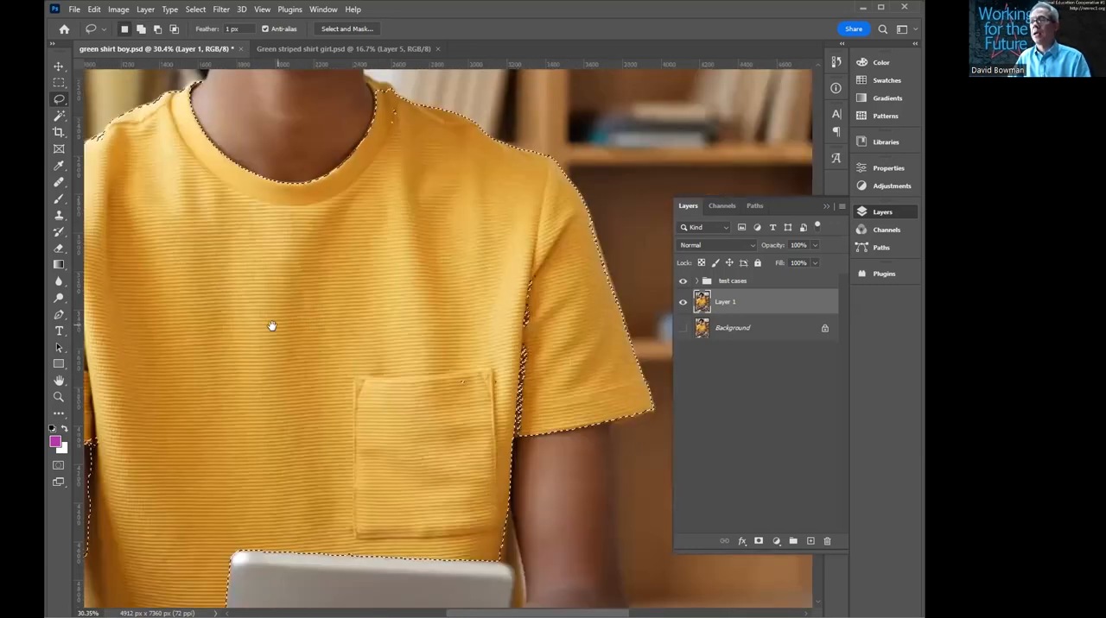
pyautogui.moveTo(525, 316); pyautogui.dragTo(521, 318)
pyautogui.moveTo(561, 287)
pyautogui.mouseDown()
pyautogui.moveTo(538, 256)
pyautogui.moveTo(470, 359)
pyautogui.moveTo(474, 429)
pyautogui.moveTo(491, 440)
pyautogui.moveTo(523, 441)
pyautogui.moveTo(562, 375)
pyautogui.mouseUp()
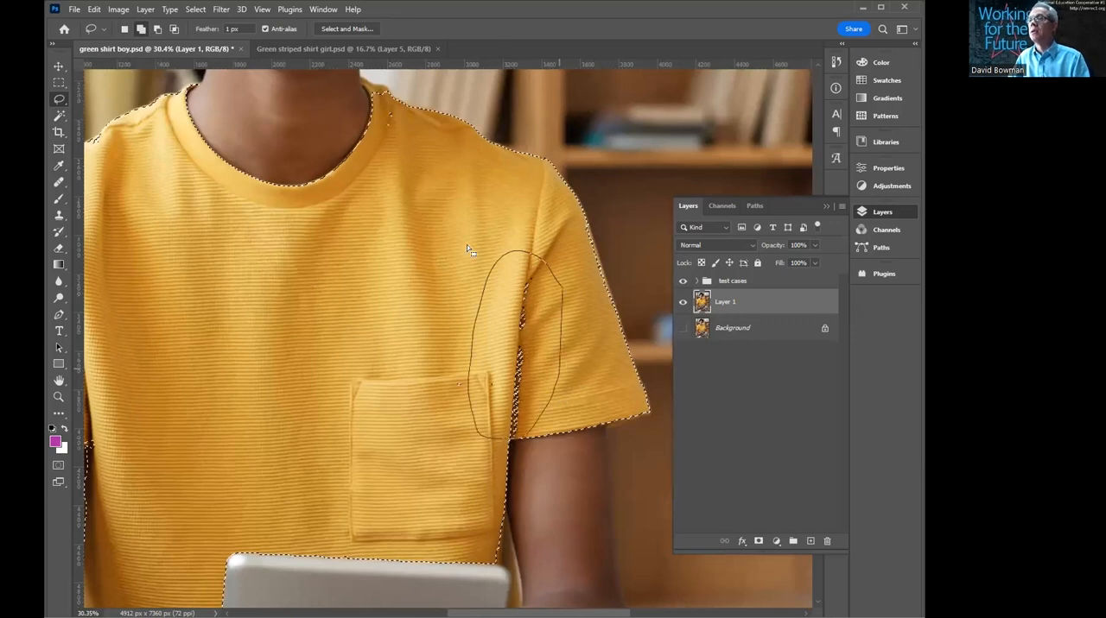
pyautogui.moveTo(381, 170); pyautogui.dragTo(427, 247)
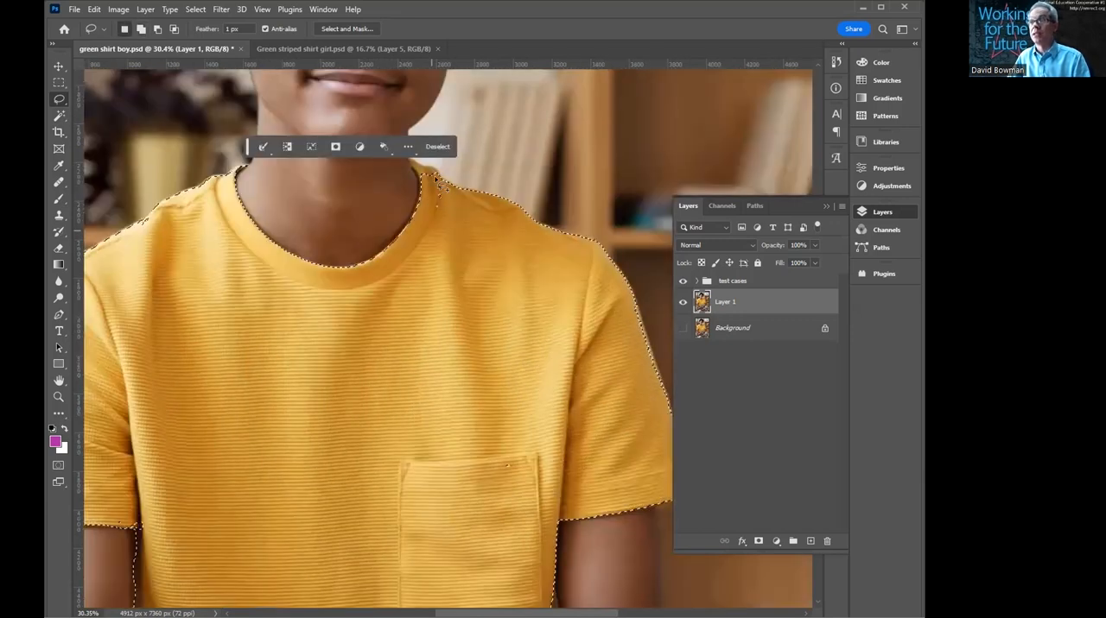
pyautogui.moveTo(438, 176)
pyautogui.mouseDown()
pyautogui.moveTo(406, 161)
pyautogui.moveTo(442, 229)
pyautogui.mouseUp()
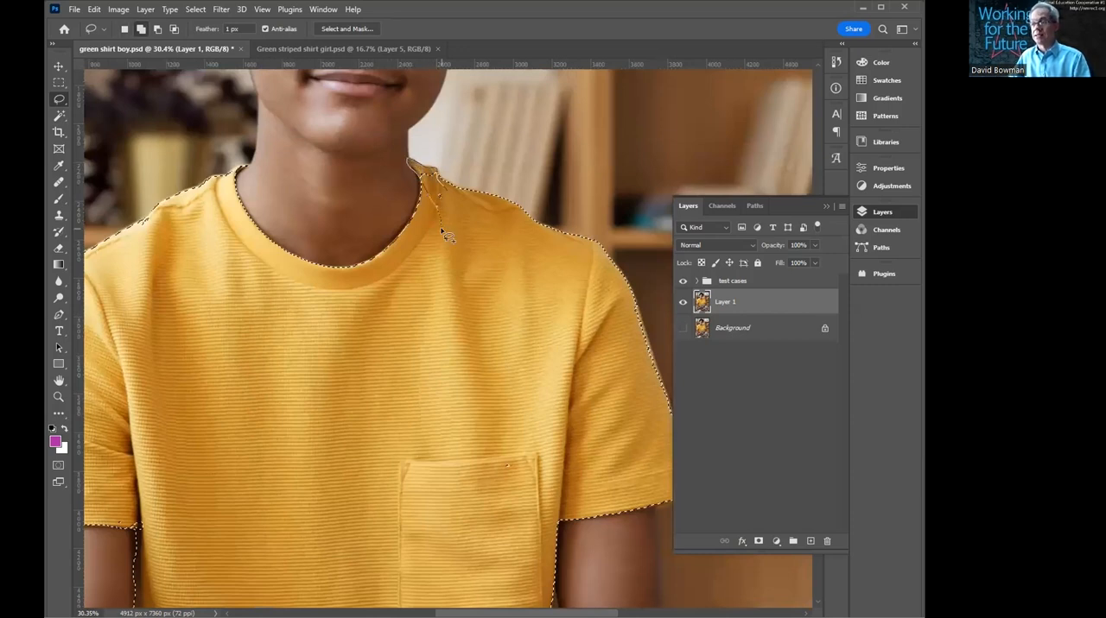
# - Add the shirt sliver between the tablet and the right arm to the selection, and refine the selection edge along the bottom hem
pyautogui.moveTo(585, 598)
pyautogui.mouseDown()
pyautogui.moveTo(540, 344)
pyautogui.moveTo(508, 298)
pyautogui.moveTo(524, 393)
pyautogui.moveTo(510, 421)
pyautogui.moveTo(506, 364)
pyautogui.mouseUp()
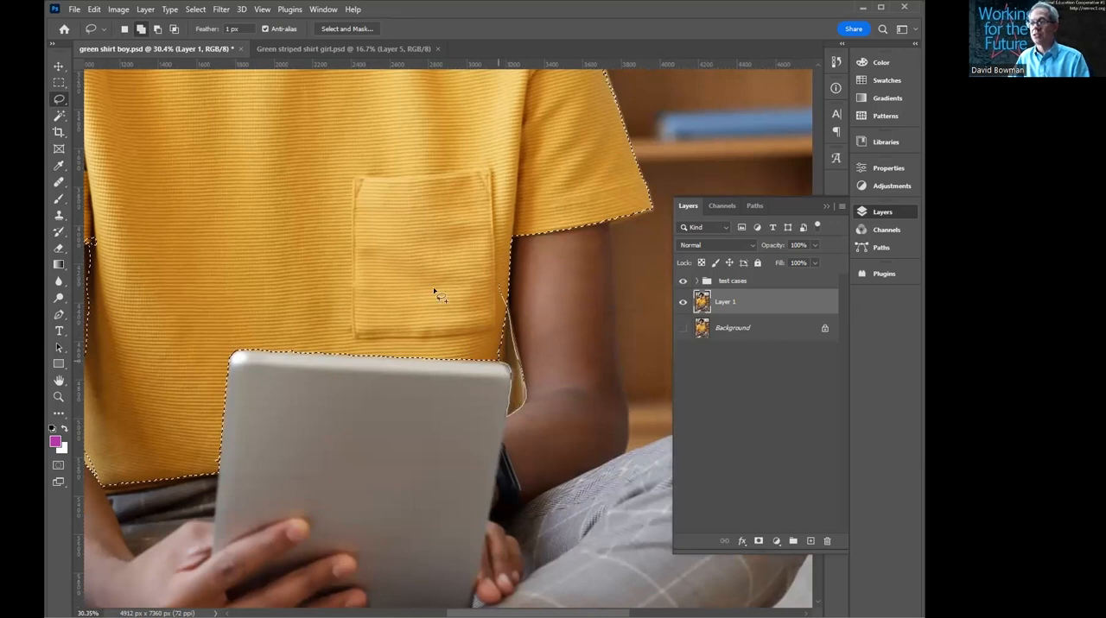
pyautogui.moveTo(200, 389)
pyautogui.mouseDown()
pyautogui.moveTo(199, 325)
pyautogui.moveTo(327, 274)
pyautogui.mouseUp()
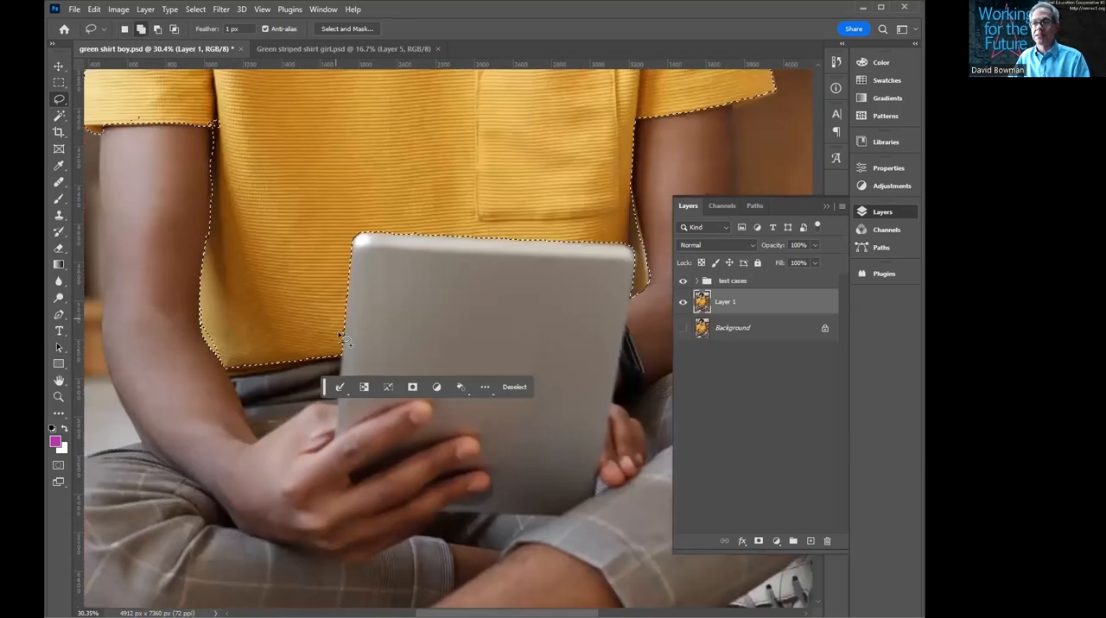
pyautogui.moveTo(345, 341)
pyautogui.mouseDown()
pyautogui.moveTo(332, 362)
pyautogui.moveTo(286, 380)
pyautogui.moveTo(230, 379)
pyautogui.moveTo(218, 356)
pyautogui.mouseUp()
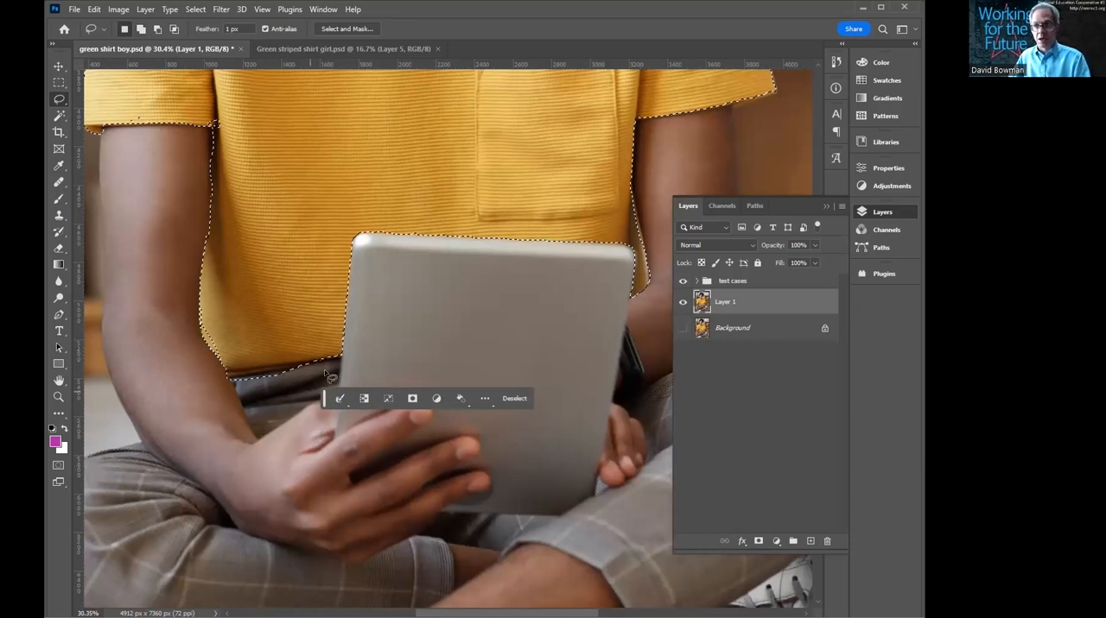
pyautogui.moveTo(328, 372); pyautogui.dragTo(230, 379)
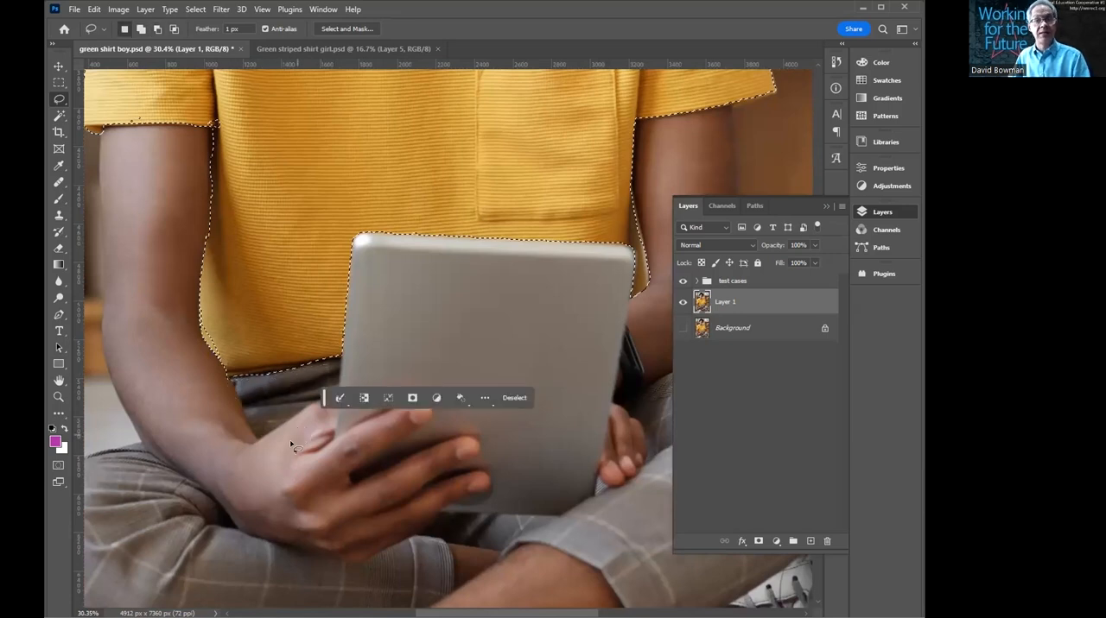
pyautogui.moveTo(213, 299)
pyautogui.mouseDown()
pyautogui.moveTo(204, 321)
pyautogui.moveTo(214, 354)
pyautogui.moveTo(252, 331)
pyautogui.mouseUp()
pyautogui.moveTo(293, 191); pyautogui.dragTo(342, 377)
pyautogui.moveTo(406, 184); pyautogui.dragTo(370, 250)
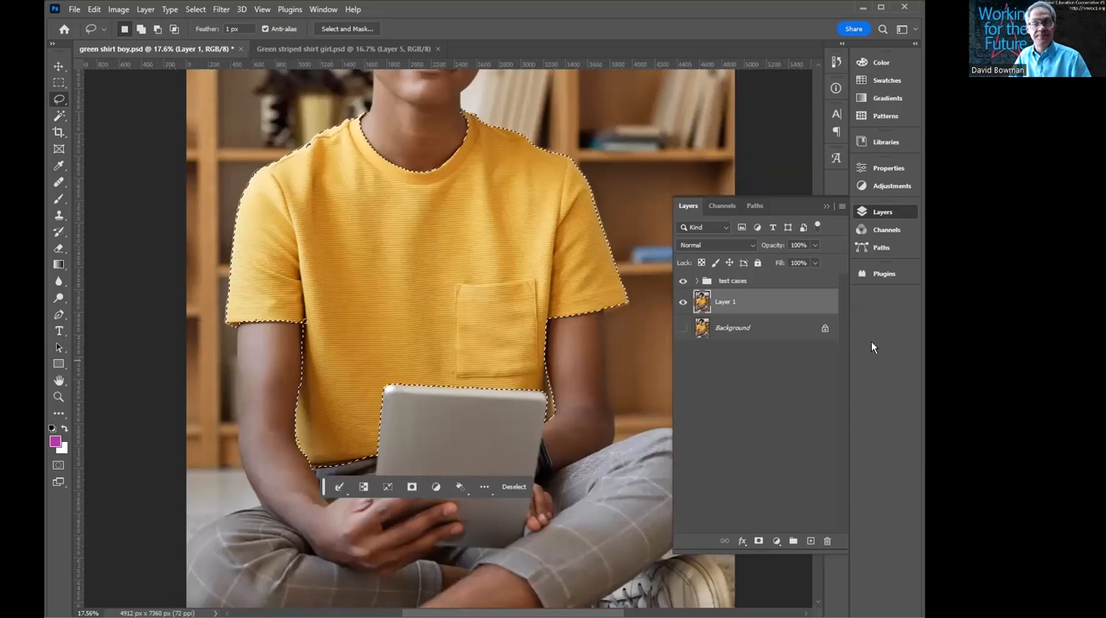
# - Add a Hue/Saturation adjustment layer for the selected shirt and set its hue to -50
pyautogui.click(777, 540)
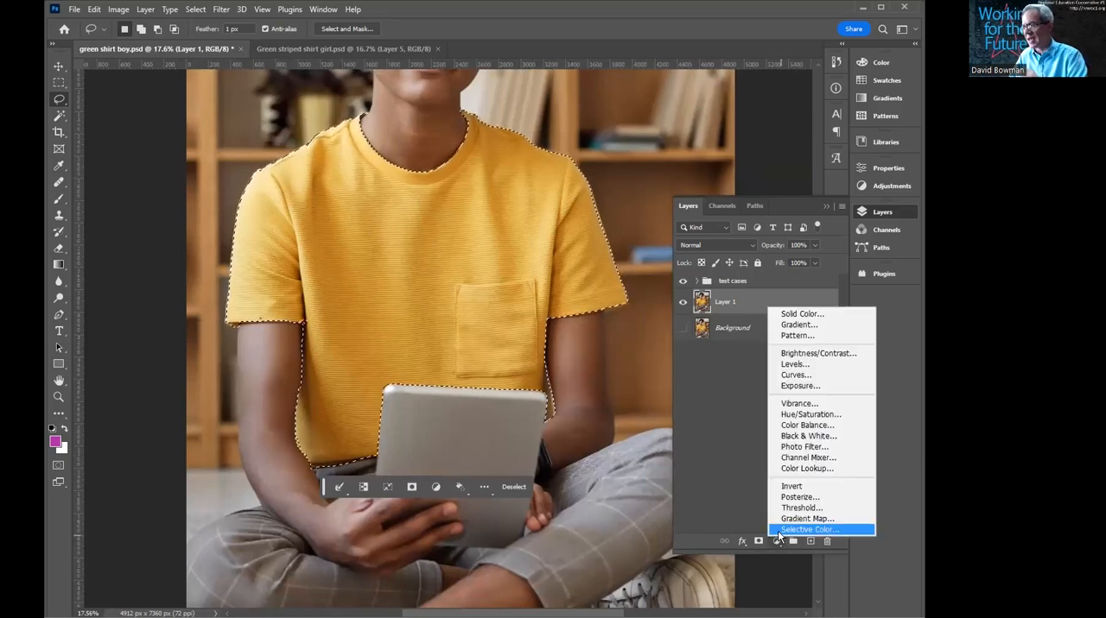
pyautogui.click(803, 413)
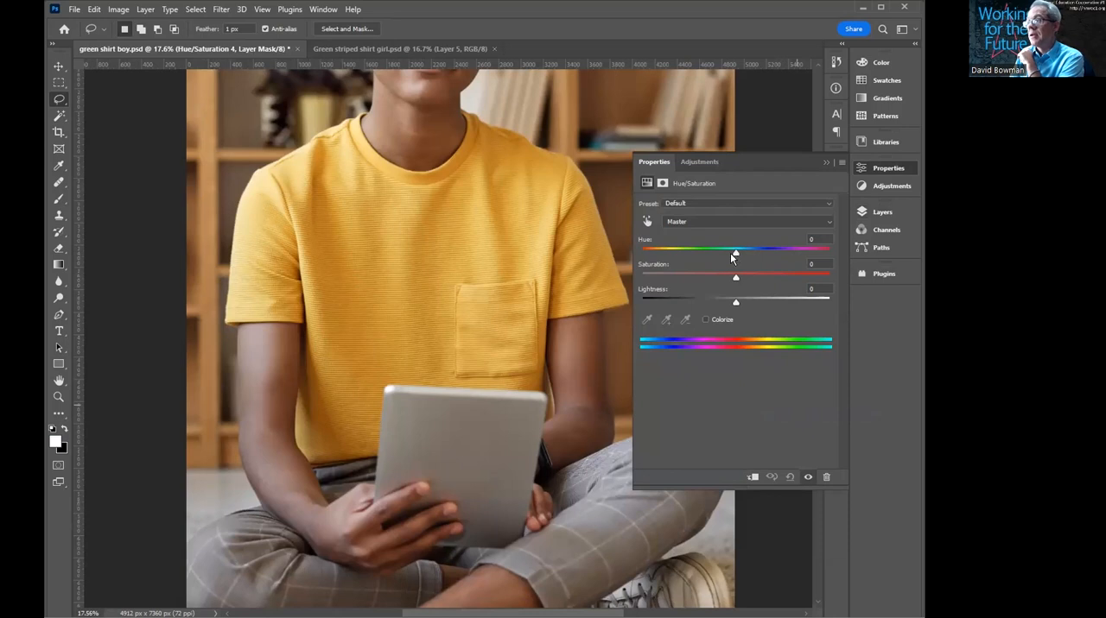
pyautogui.moveTo(745, 249); pyautogui.dragTo(691, 251)
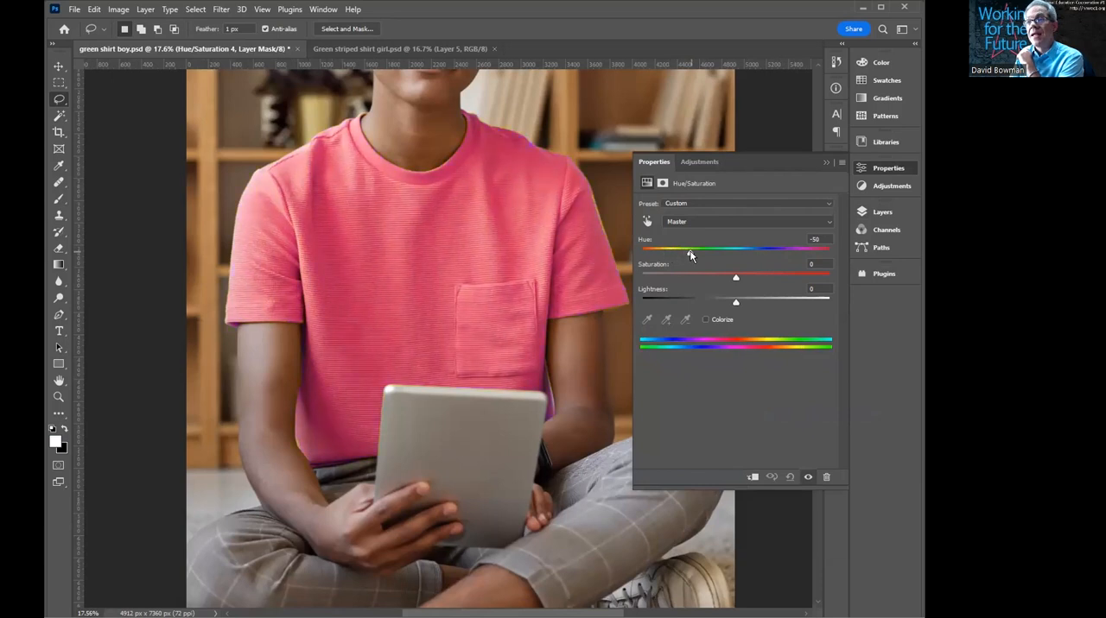
pyautogui.scroll(-2, 467, 343)
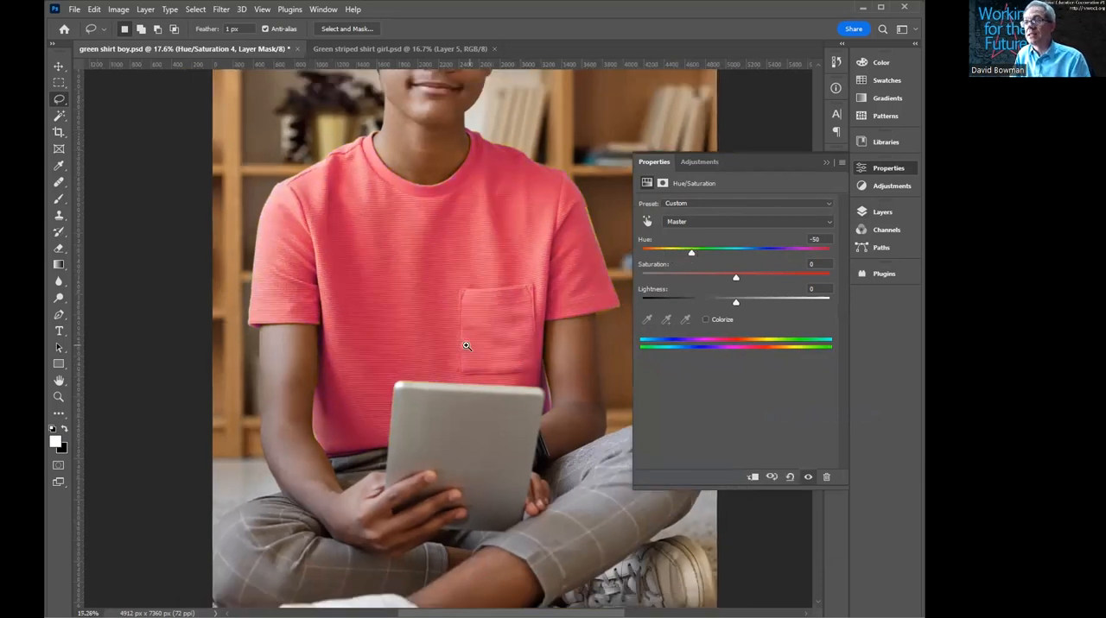
# - Recolor the shirt with hue -152, saturation -65 and lightness -21 in the Hue/Saturation adjustment
pyautogui.moveTo(704, 248); pyautogui.dragTo(653, 253)
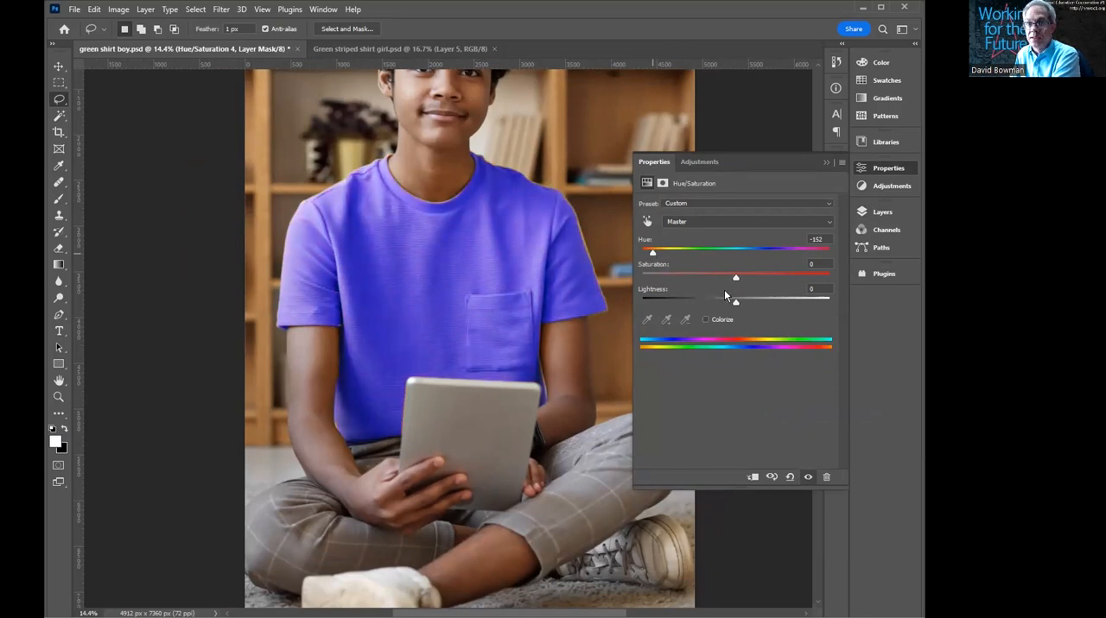
pyautogui.moveTo(762, 274); pyautogui.dragTo(675, 275)
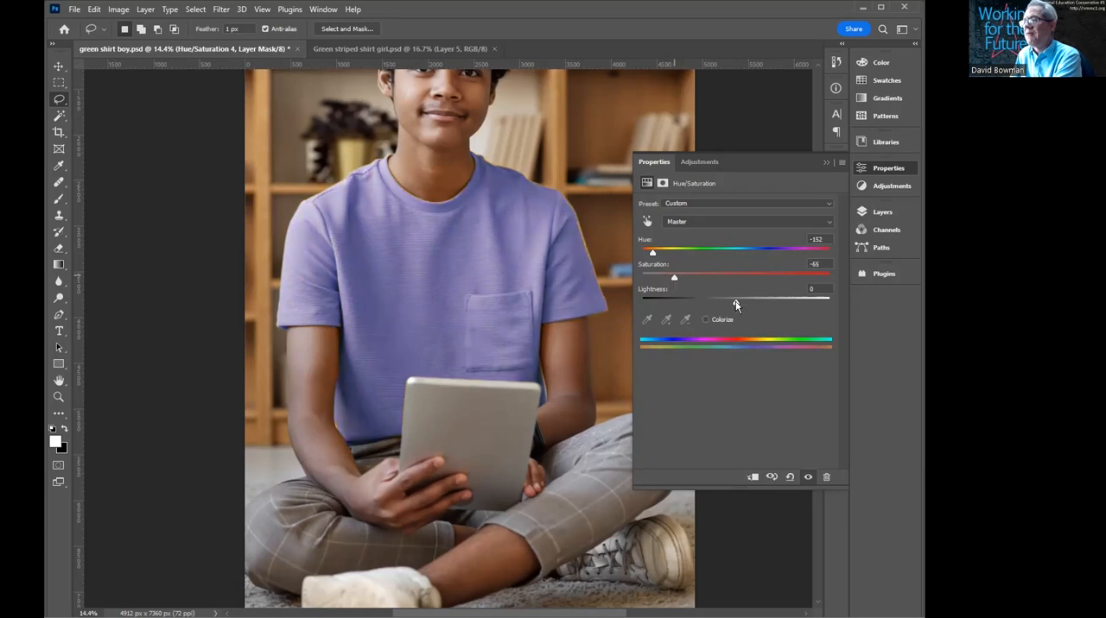
pyautogui.moveTo(735, 305)
pyautogui.mouseDown()
pyautogui.moveTo(718, 304)
pyautogui.moveTo(756, 300)
pyautogui.moveTo(718, 302)
pyautogui.mouseUp()
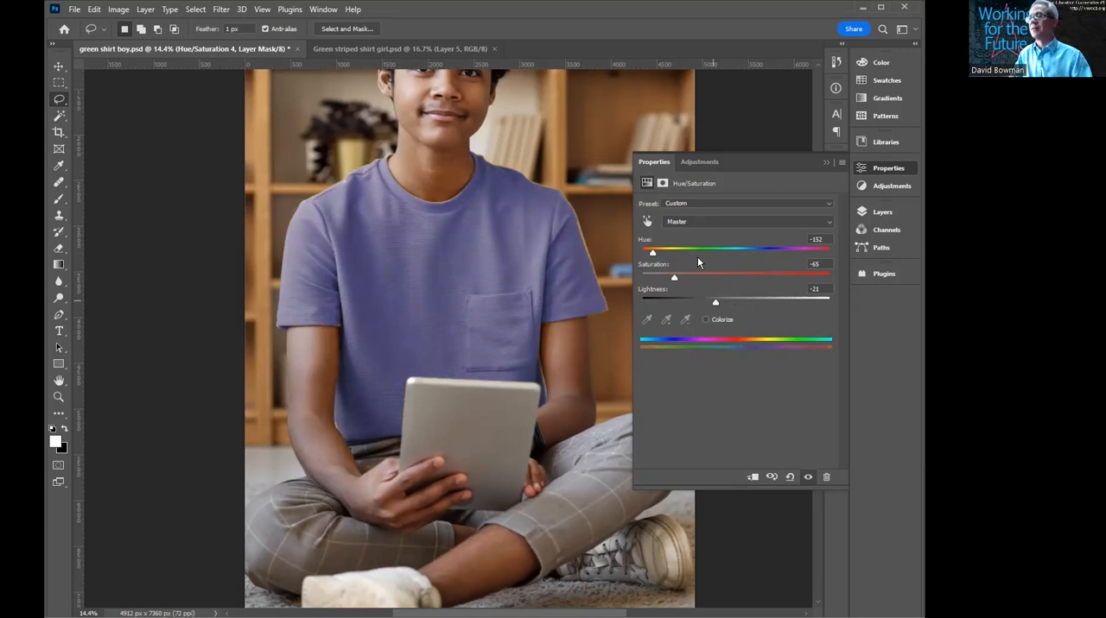
# - Display the Hue/Saturation adjustment's layer mask on its own to examine its shape, and return to the photo view
pyautogui.click(883, 212)
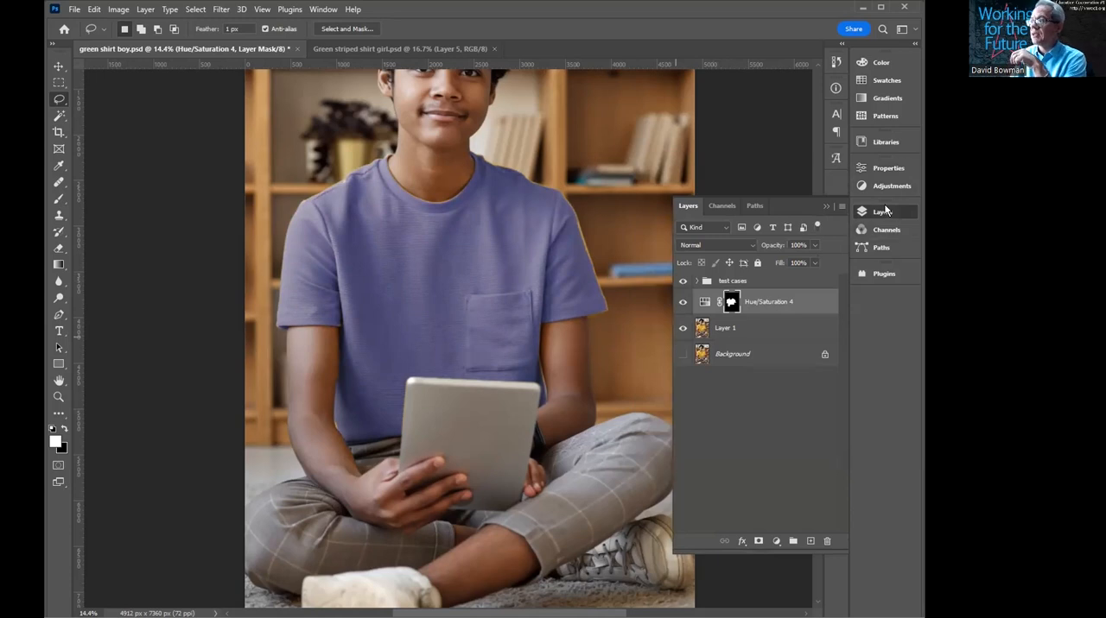
pyautogui.click(886, 212)
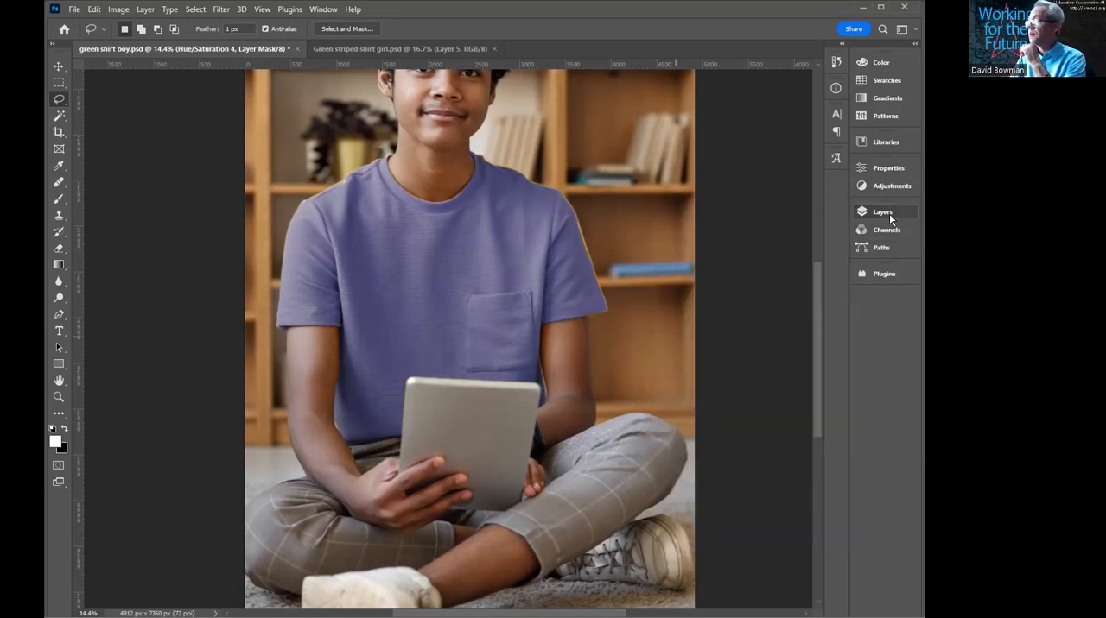
pyautogui.click(889, 214)
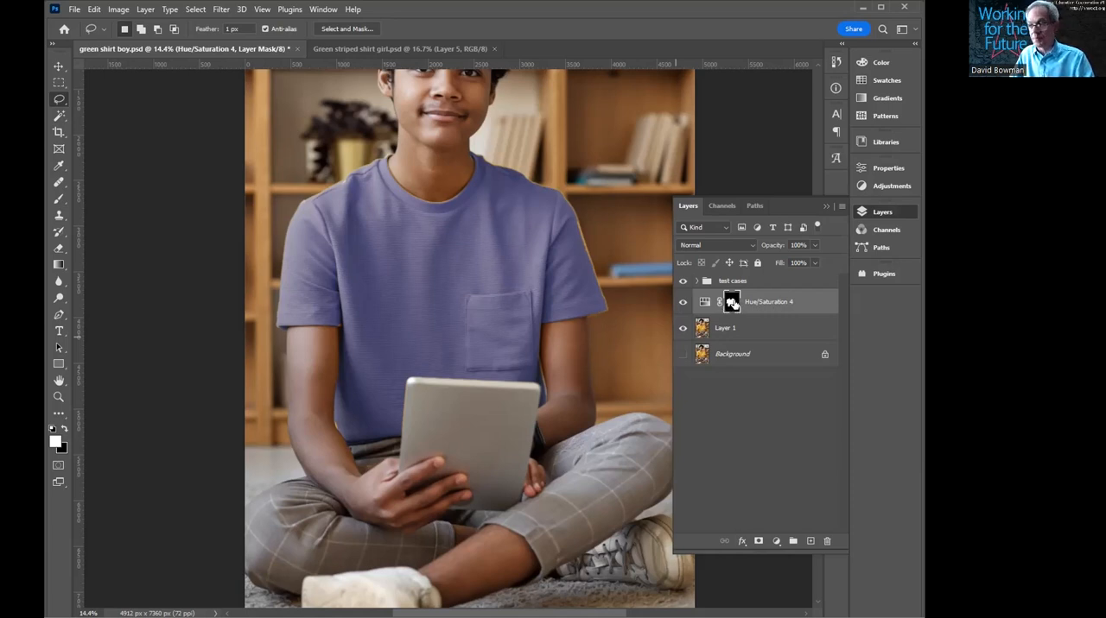
pyautogui.keyDown('alt'); pyautogui.click(731, 302); pyautogui.keyUp('alt')
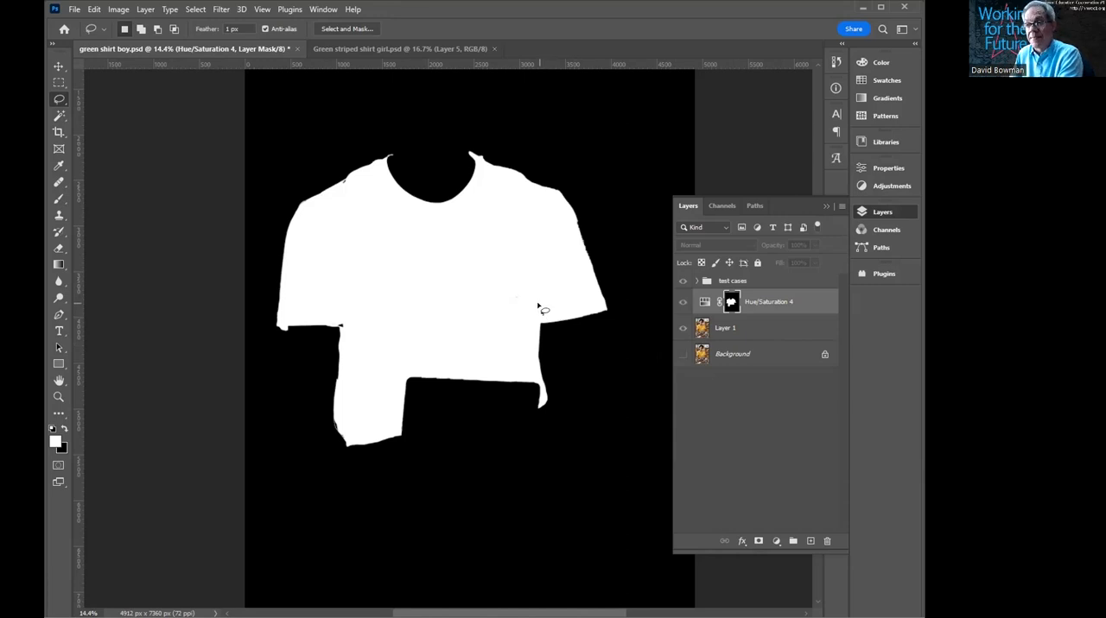
pyautogui.keyDown('alt'); pyautogui.click(731, 303); pyautogui.keyUp('alt')
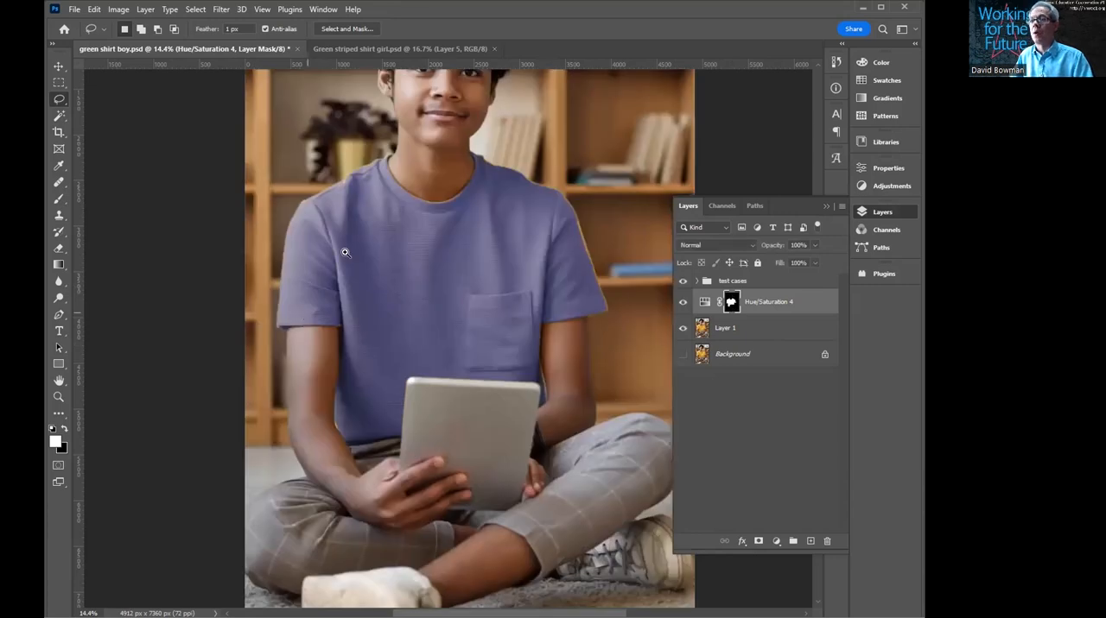
# - Target the Hue/Saturation layer mask and brush white over the uncolored spots along the shirt's left shoulder seam
pyautogui.moveTo(347, 245); pyautogui.dragTo(397, 234)
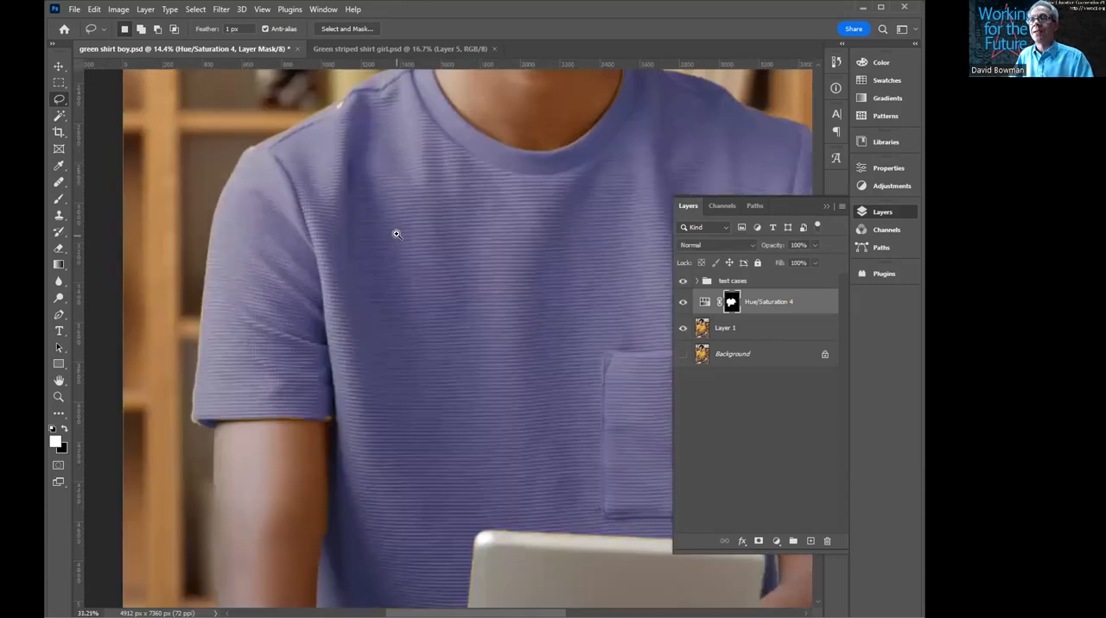
pyautogui.scroll(4, 383, 410)
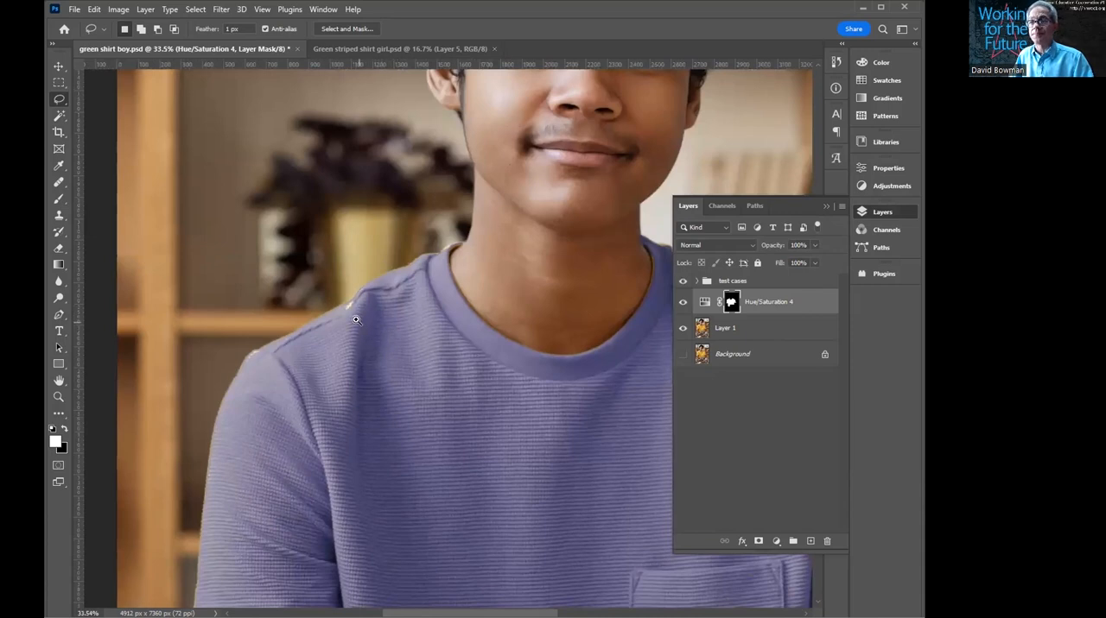
pyautogui.moveTo(355, 327); pyautogui.dragTo(388, 319)
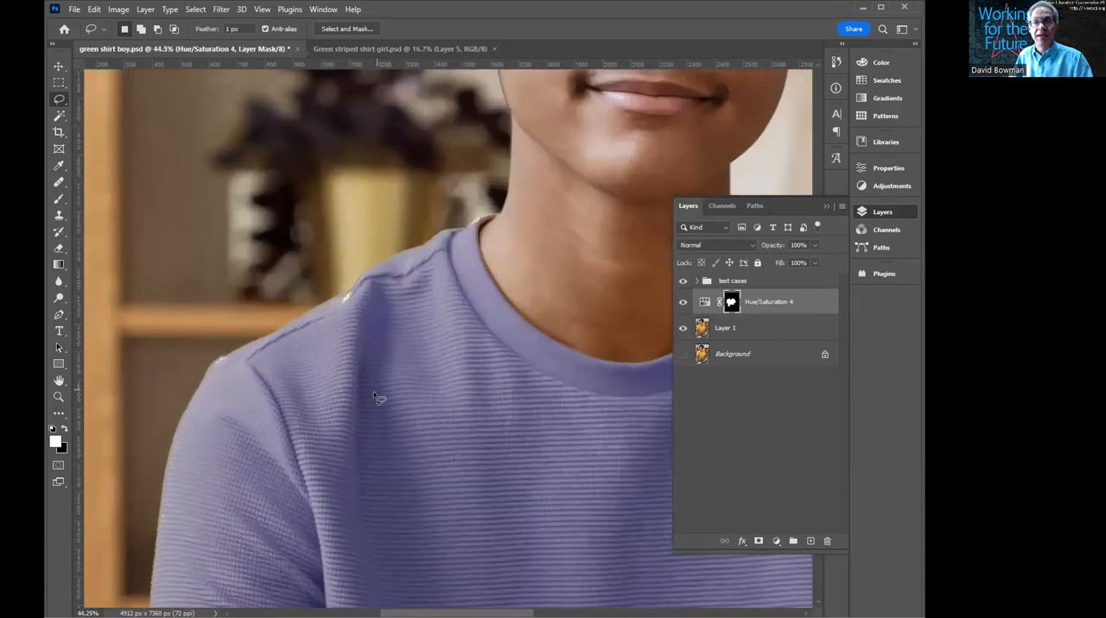
pyautogui.click(706, 302)
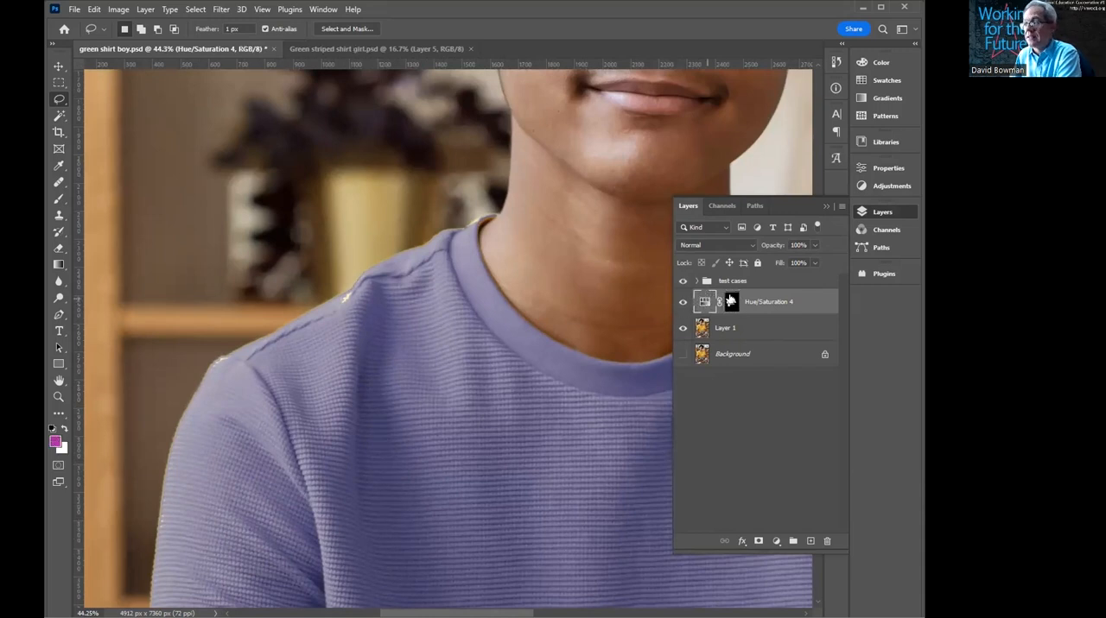
pyautogui.click(730, 302)
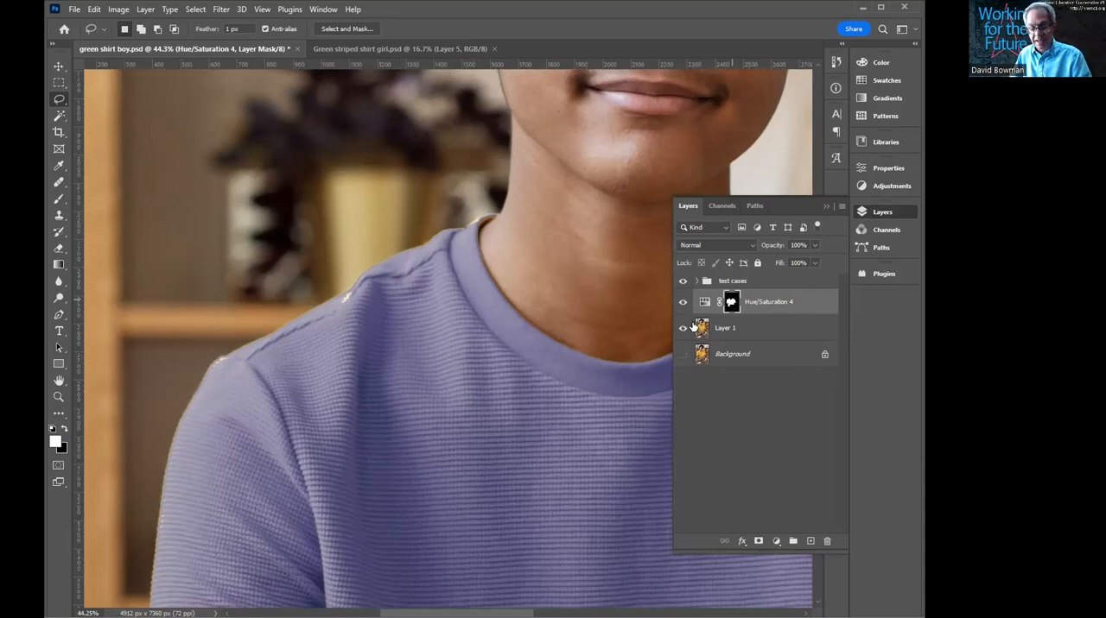
pyautogui.press('b')
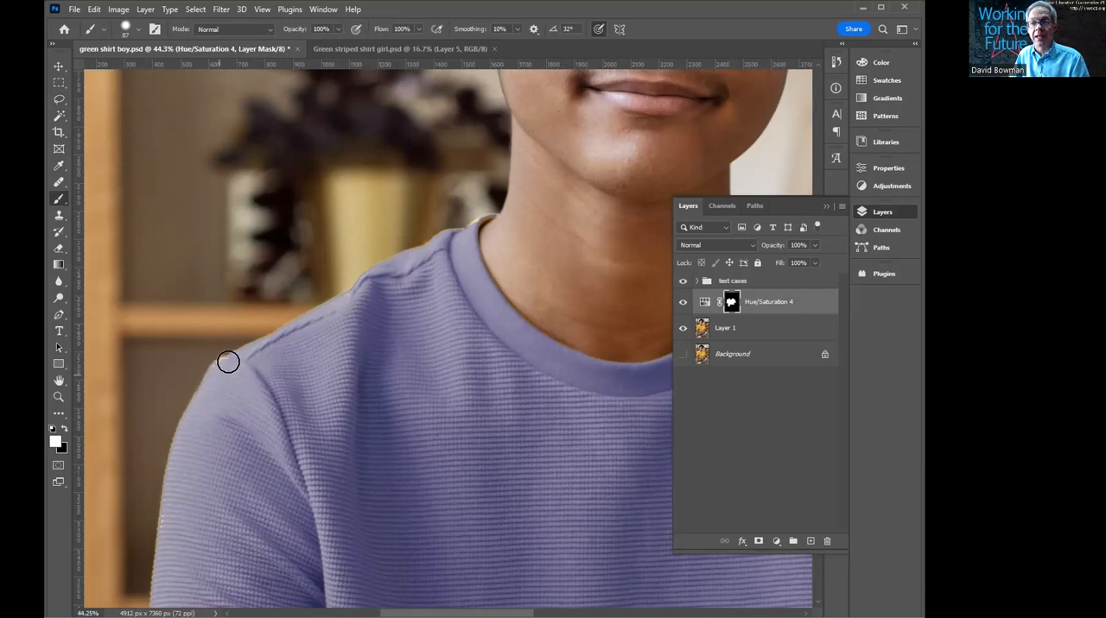
pyautogui.moveTo(213, 483); pyautogui.dragTo(264, 353)
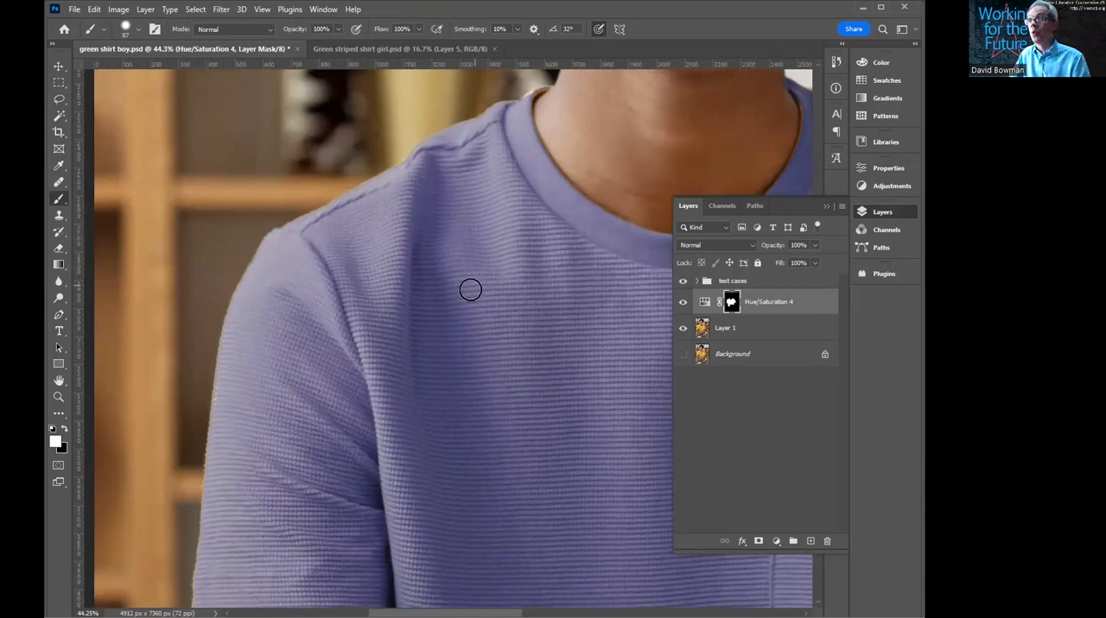
# - Reduce the brush size to 26 and paint white in the mask along the collar's left edge beside the neck
pyautogui.moveTo(430, 305); pyautogui.dragTo(398, 388)
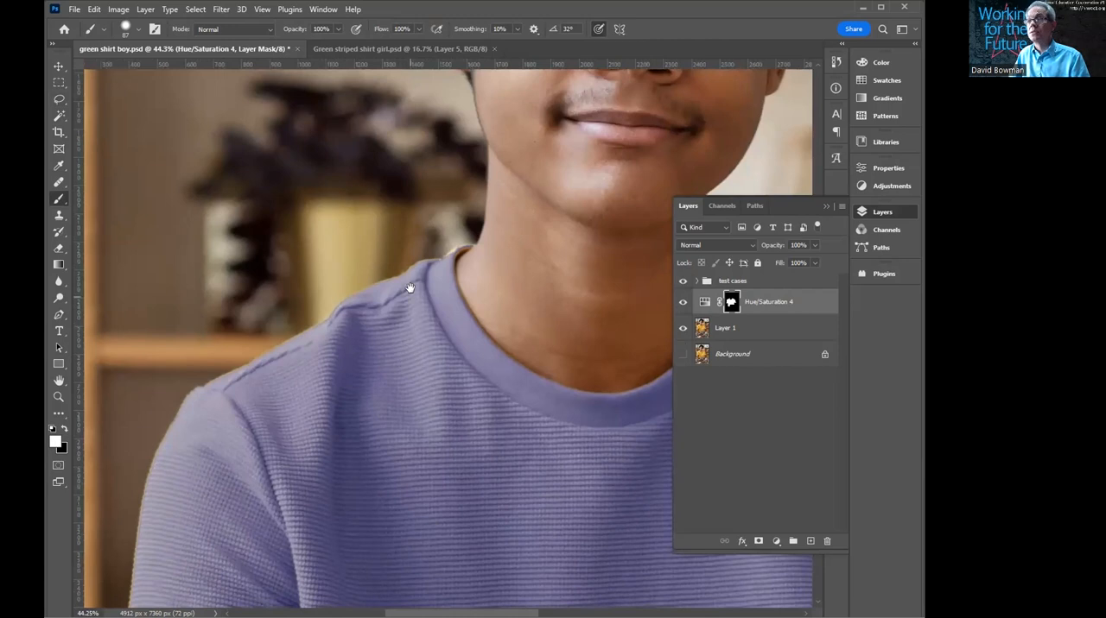
pyautogui.click(443, 287)
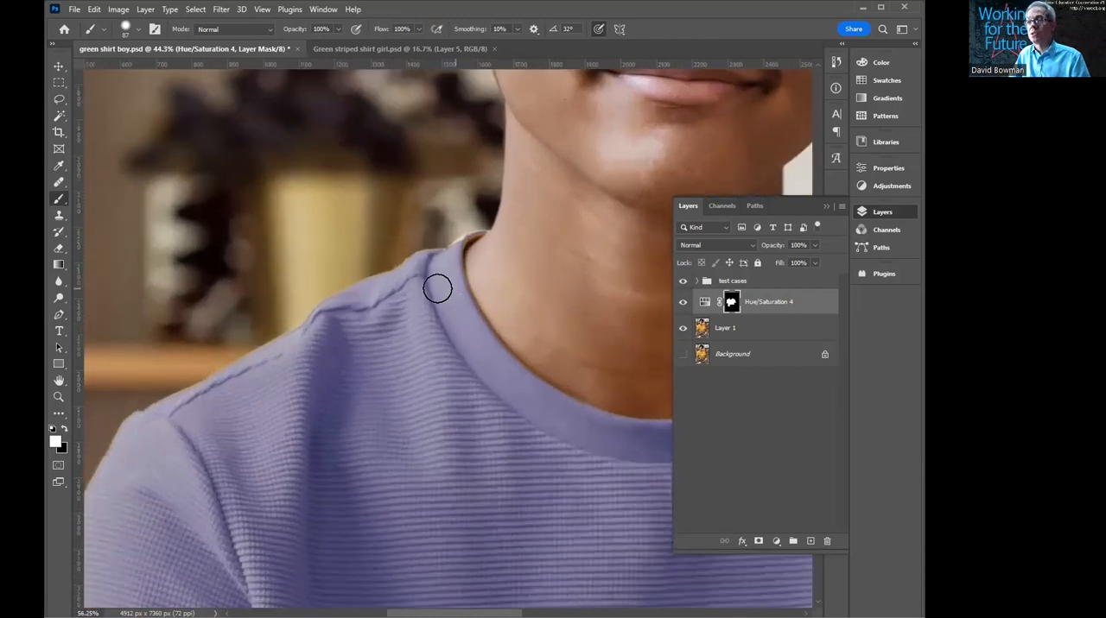
pyautogui.moveTo(421, 283); pyautogui.dragTo(421, 283)
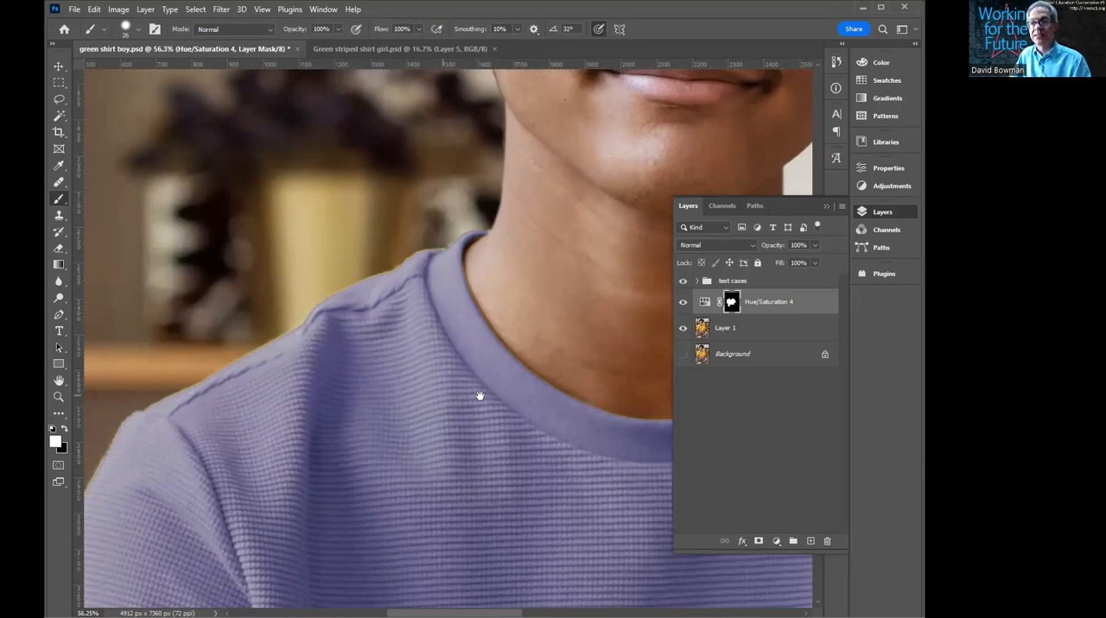
# - Paint white in the mask over the uncolored fringes along the right side of the collar
pyautogui.moveTo(345, 388); pyautogui.dragTo(254, 380)
pyautogui.moveTo(489, 313); pyautogui.dragTo(390, 390)
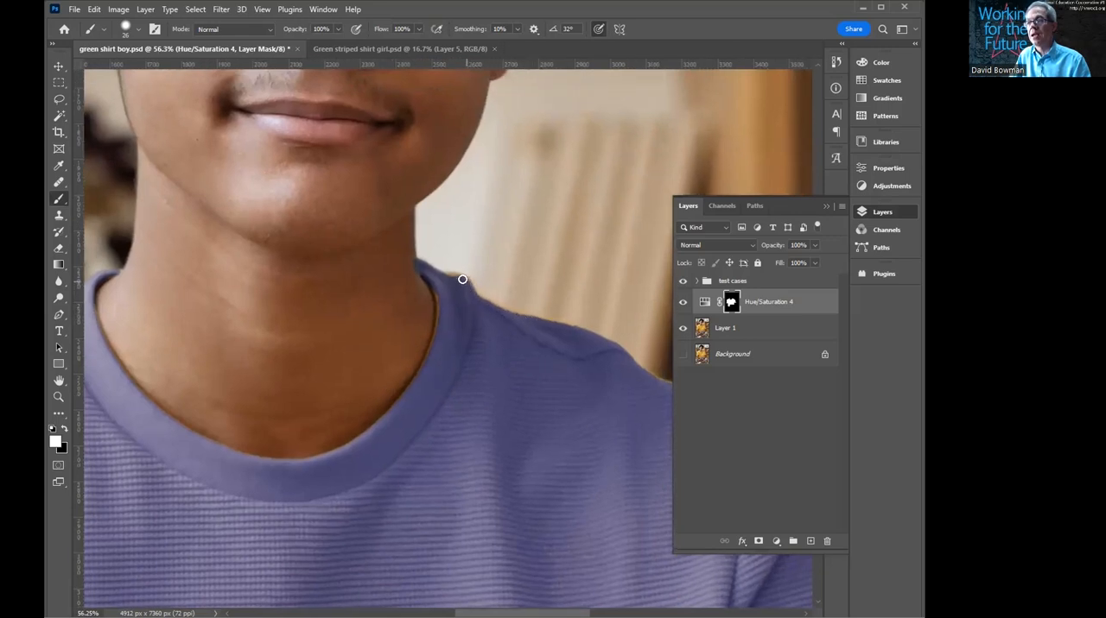
pyautogui.moveTo(432, 296); pyautogui.dragTo(424, 364)
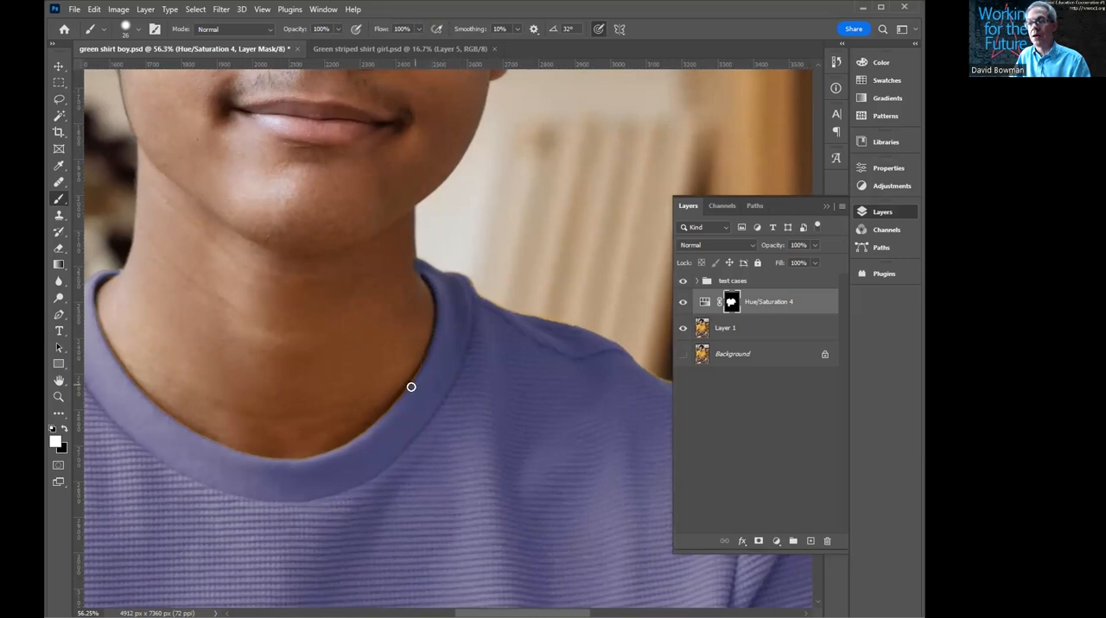
# - Lasso the uncolored strip along the right sleeve's outer edge and fill it with white in the mask
pyautogui.moveTo(570, 486); pyautogui.dragTo(332, 417)
pyautogui.moveTo(493, 494); pyautogui.dragTo(319, 321)
pyautogui.press('l')
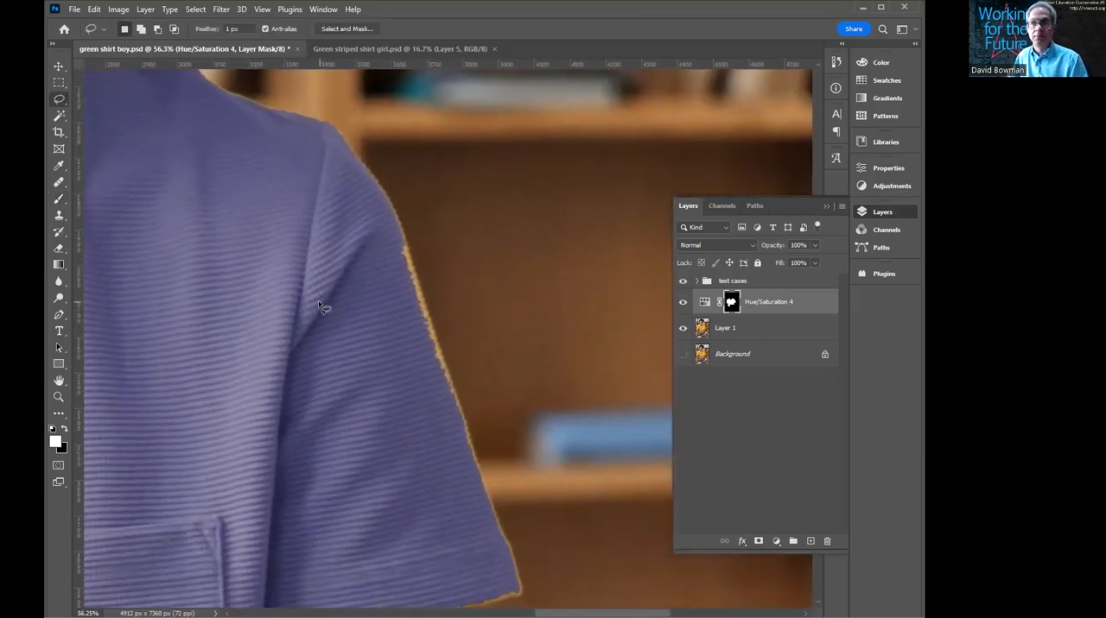
pyautogui.moveTo(399, 231)
pyautogui.mouseDown()
pyautogui.moveTo(474, 459)
pyautogui.moveTo(435, 445)
pyautogui.moveTo(355, 330)
pyautogui.moveTo(341, 252)
pyautogui.mouseUp()
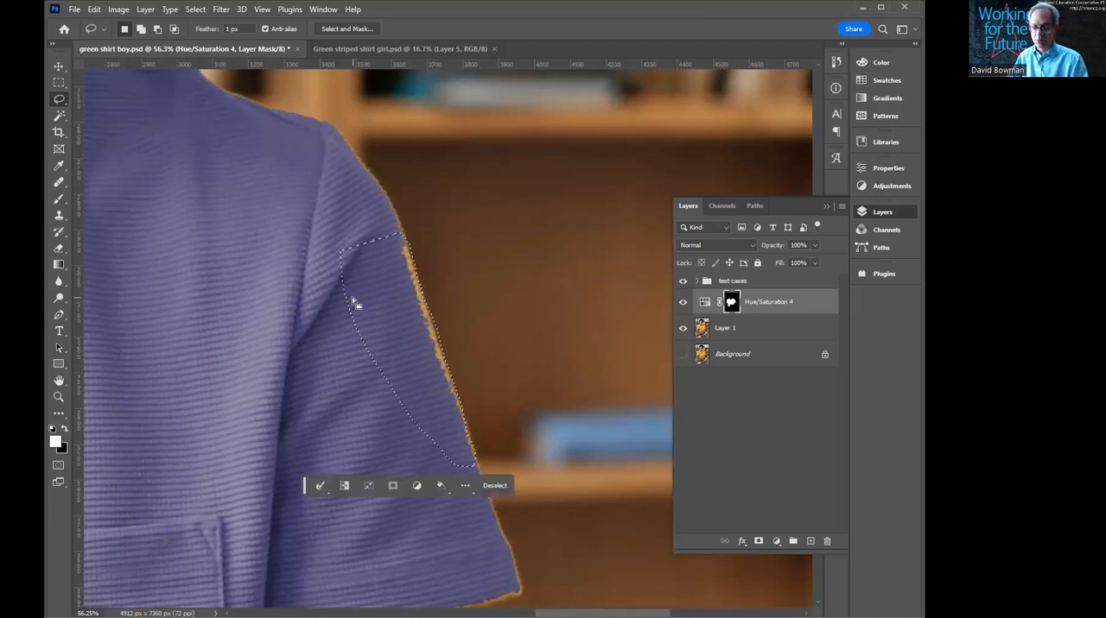
pyautogui.hotkey('alt', 'BackSpace')
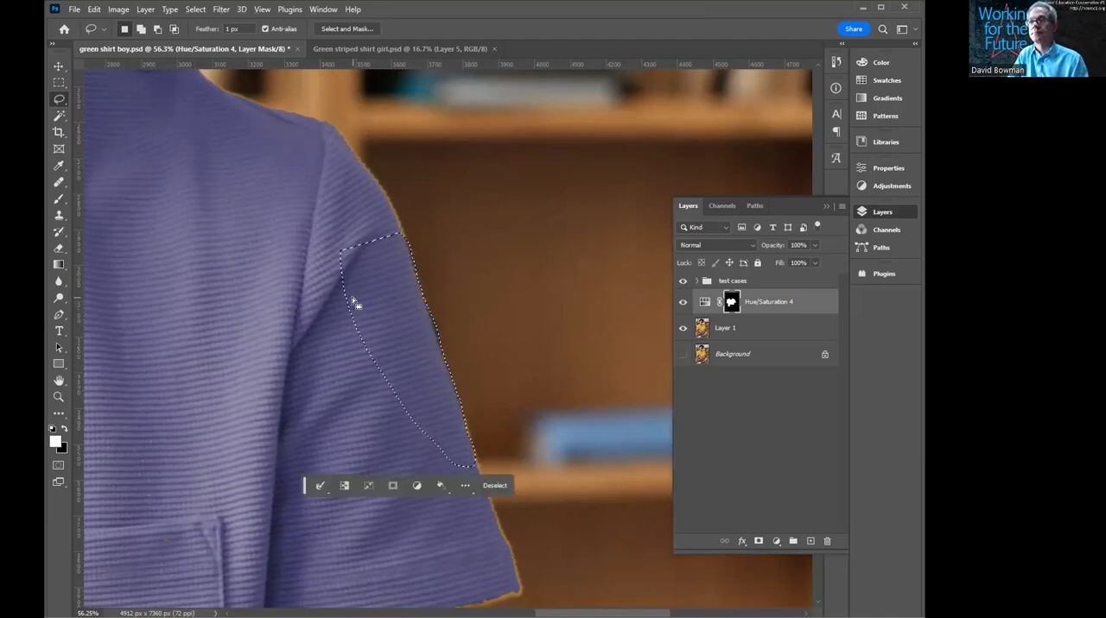
# - Lasso the right sleeve's lower outer corner, fill it with white in the mask, and deselect
pyautogui.moveTo(365, 427); pyautogui.dragTo(274, 273)
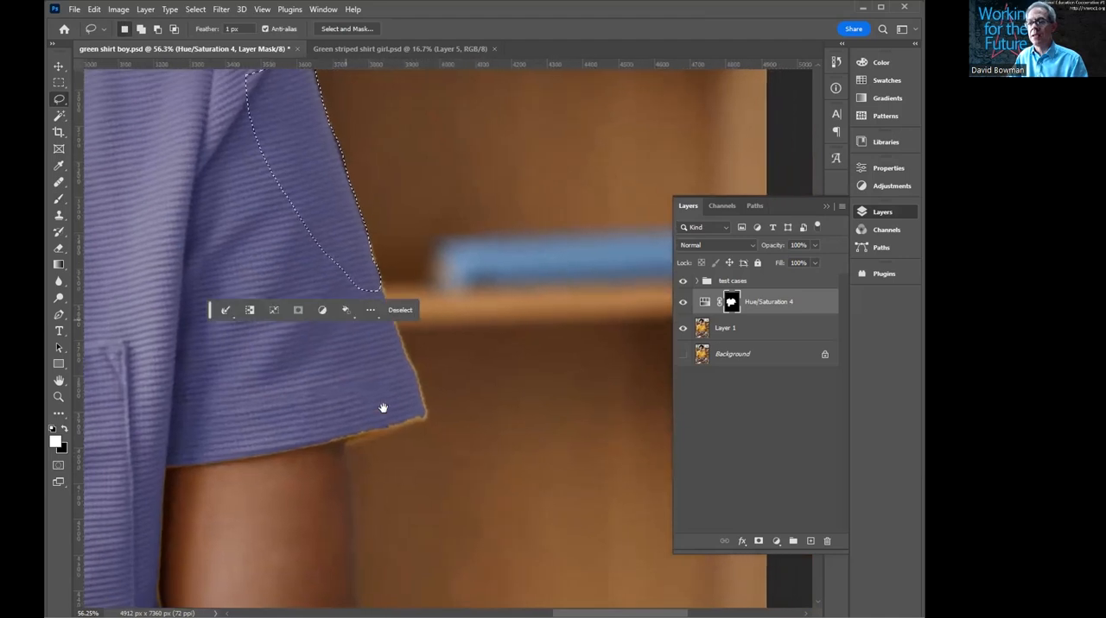
pyautogui.moveTo(414, 392)
pyautogui.mouseDown()
pyautogui.moveTo(425, 416)
pyautogui.moveTo(349, 444)
pyautogui.moveTo(310, 433)
pyautogui.moveTo(346, 380)
pyautogui.mouseUp()
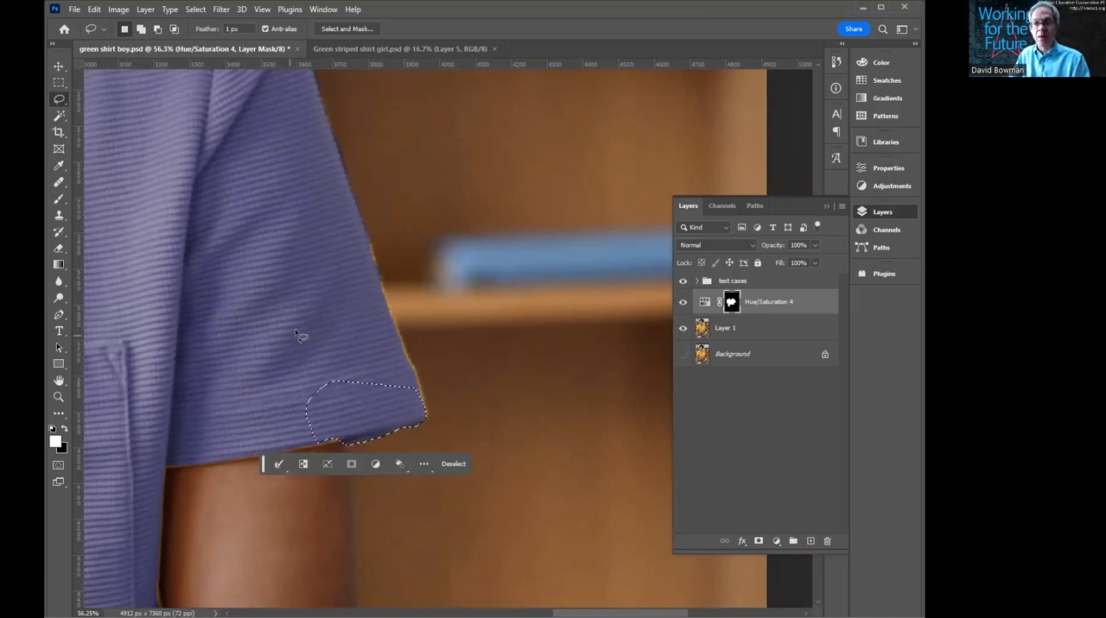
pyautogui.hotkey('ctrl', 'd')
# - Brush black in the mask to remove the color spilling below the right sleeve's hem
pyautogui.moveTo(256, 334); pyautogui.dragTo(395, 319)
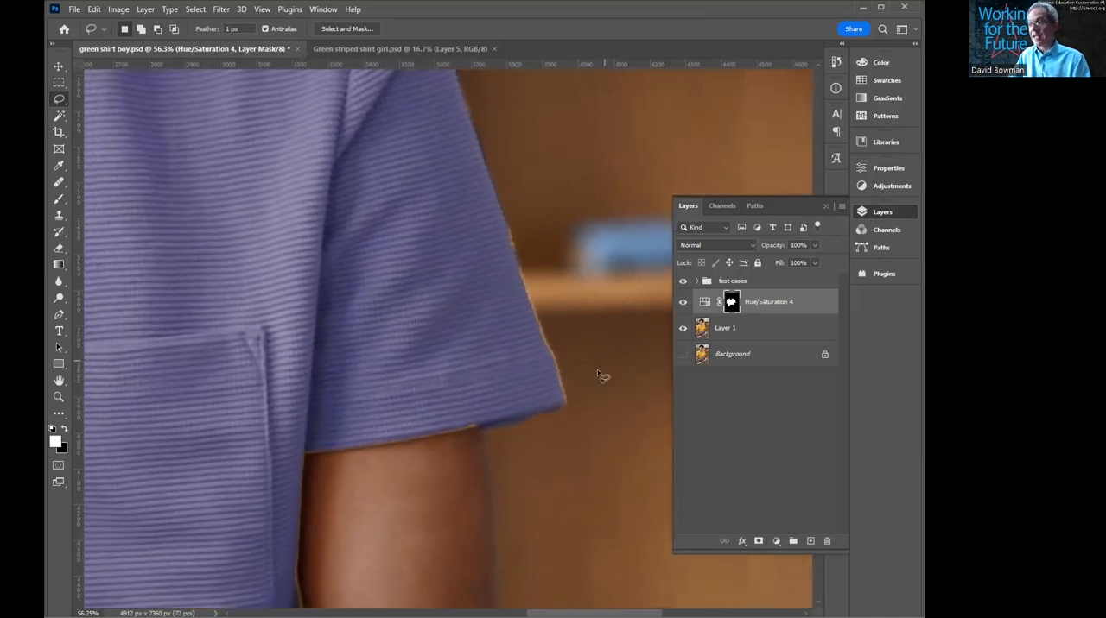
pyautogui.press('b')
pyautogui.press('x')
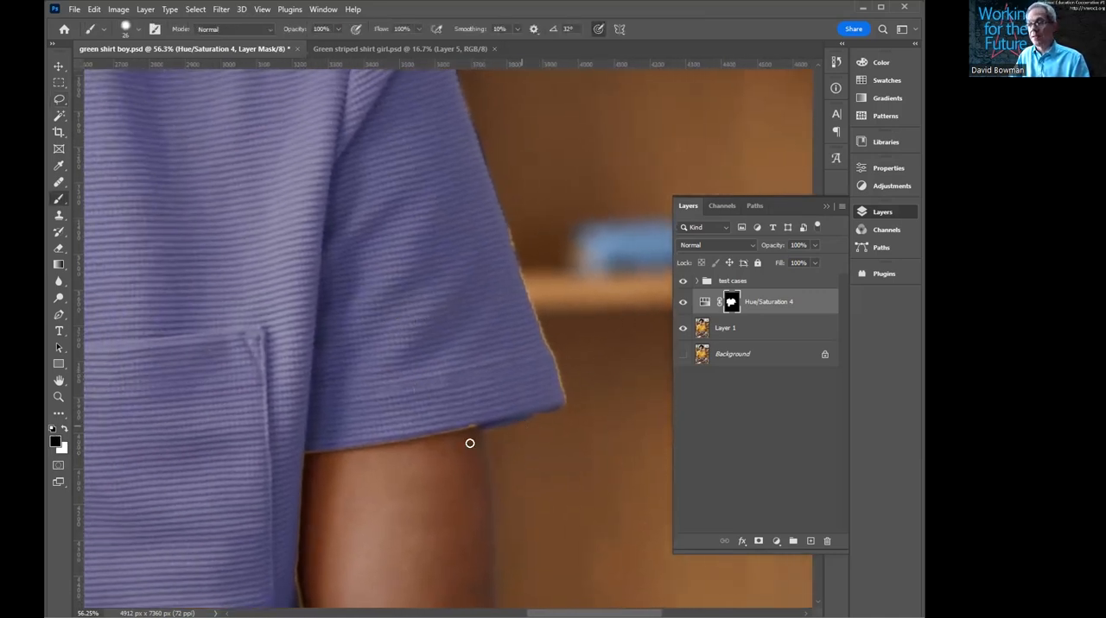
pyautogui.moveTo(517, 421); pyautogui.dragTo(528, 415)
pyautogui.press('c')
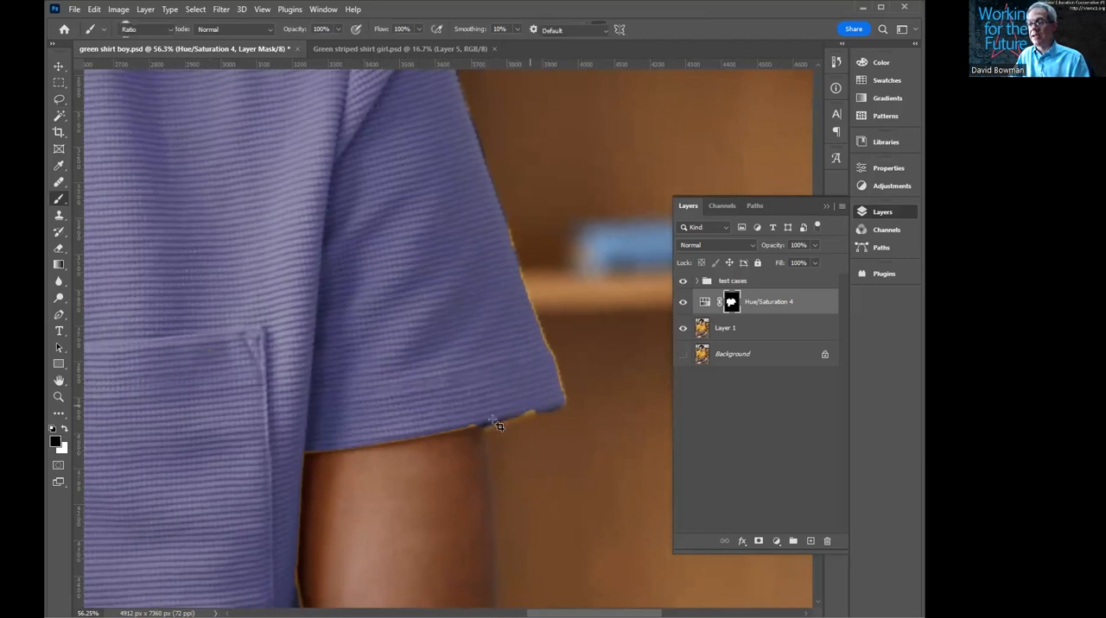
pyautogui.moveTo(493, 422); pyautogui.dragTo(542, 402)
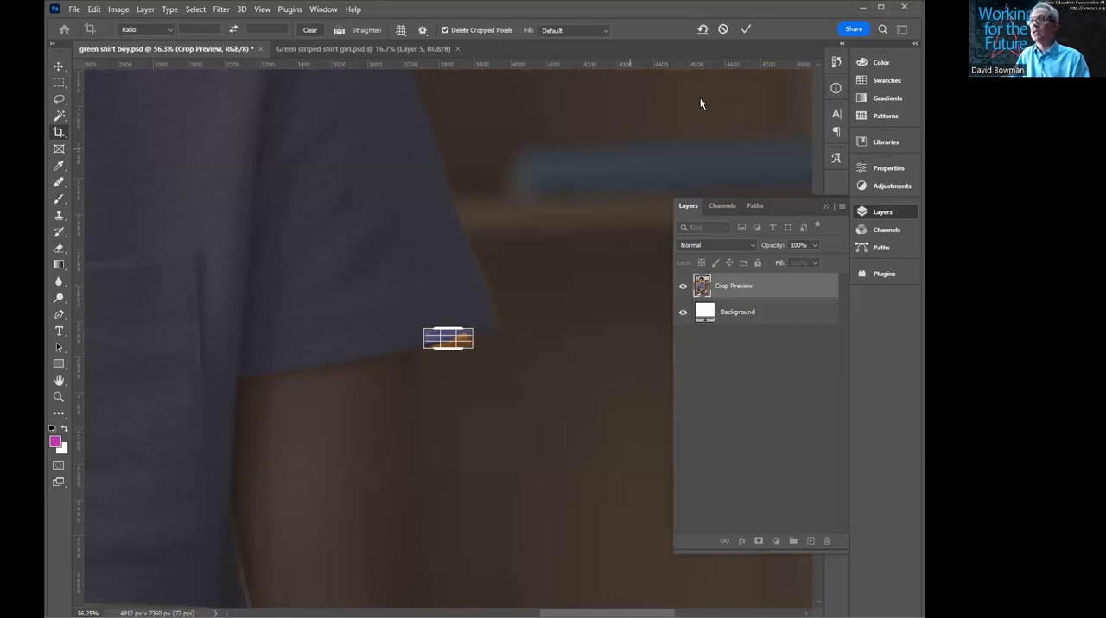
pyautogui.click(722, 29)
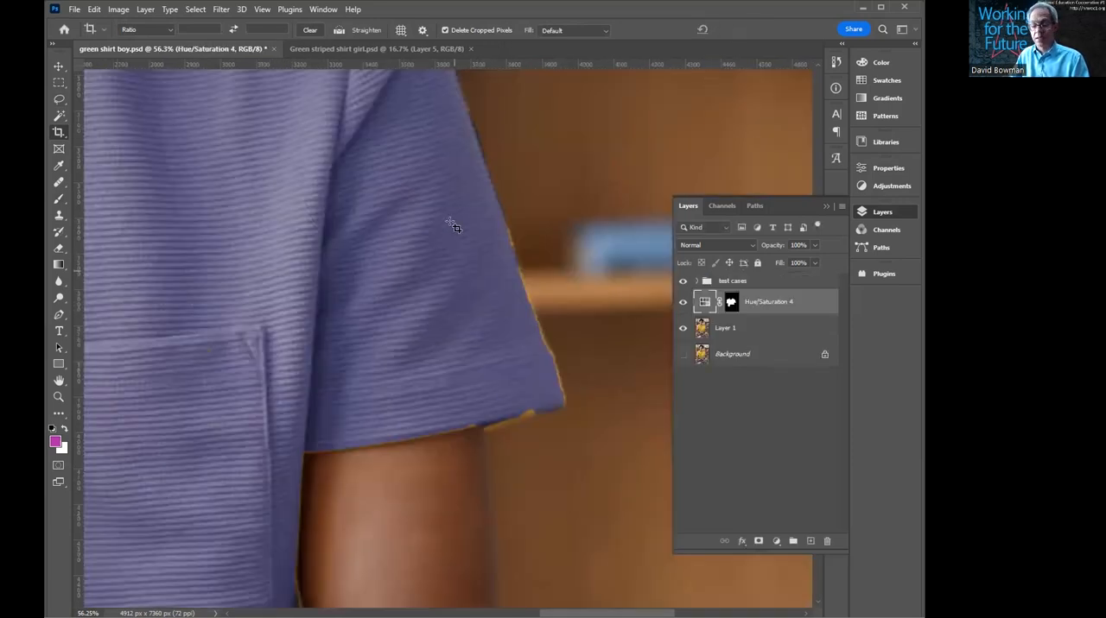
# - Touch up the layer mask with the Brush along the right sleeve's hem and lower outer edge, finishing in white
pyautogui.press('b')
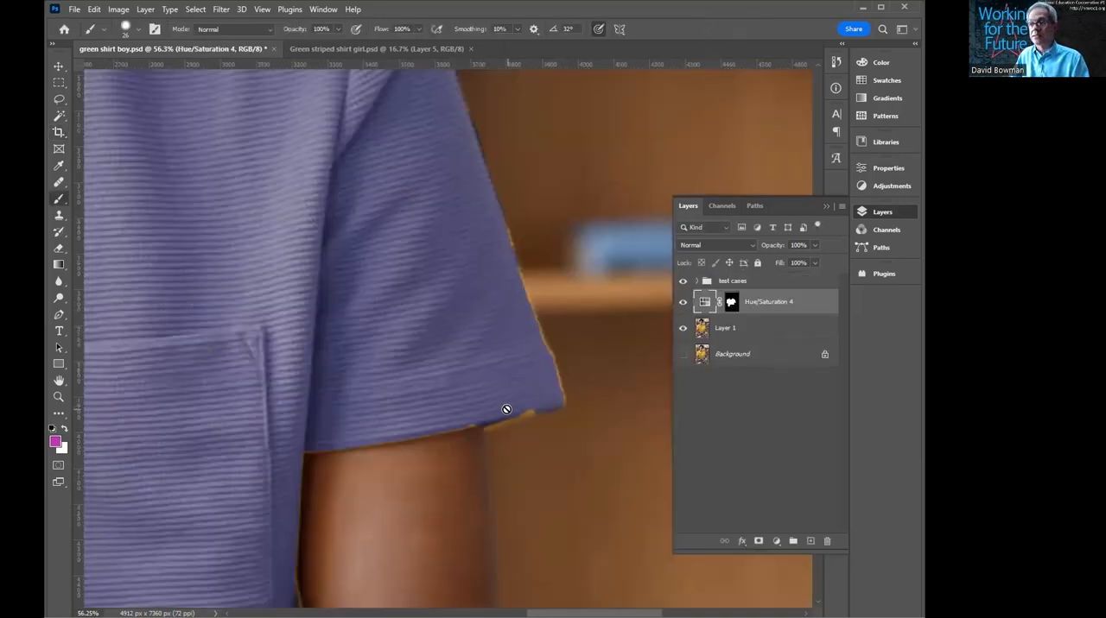
pyautogui.click(730, 301)
pyautogui.moveTo(530, 405)
pyautogui.mouseDown()
pyautogui.moveTo(468, 422)
pyautogui.moveTo(534, 408)
pyautogui.mouseUp()
pyautogui.press('x')
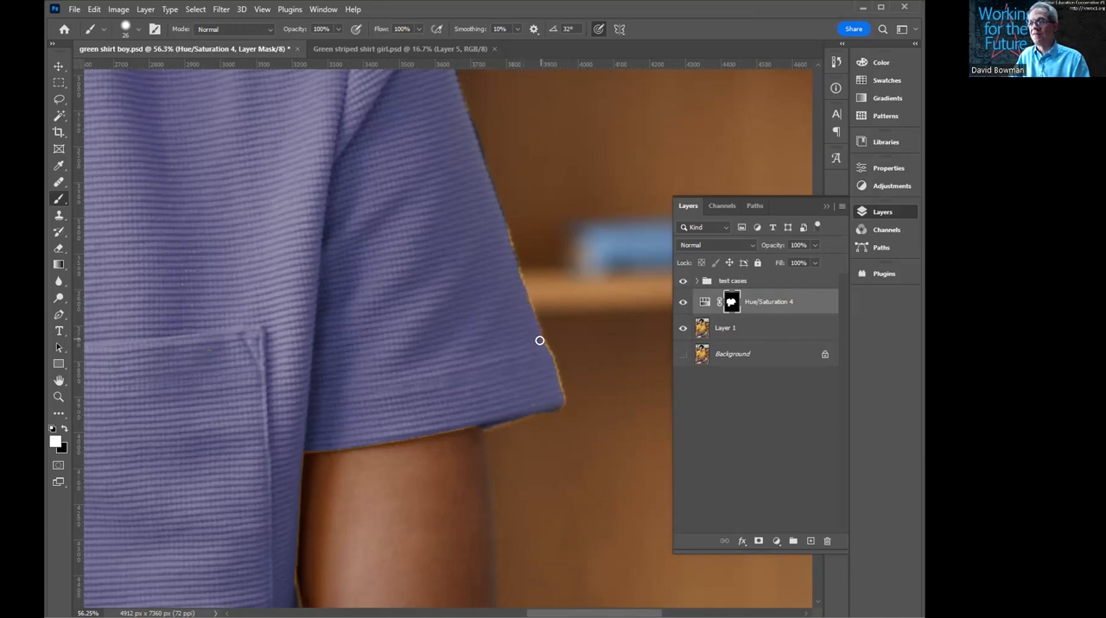
pyautogui.moveTo(548, 358)
pyautogui.mouseDown()
pyautogui.moveTo(558, 398)
pyautogui.moveTo(493, 422)
pyautogui.mouseUp()
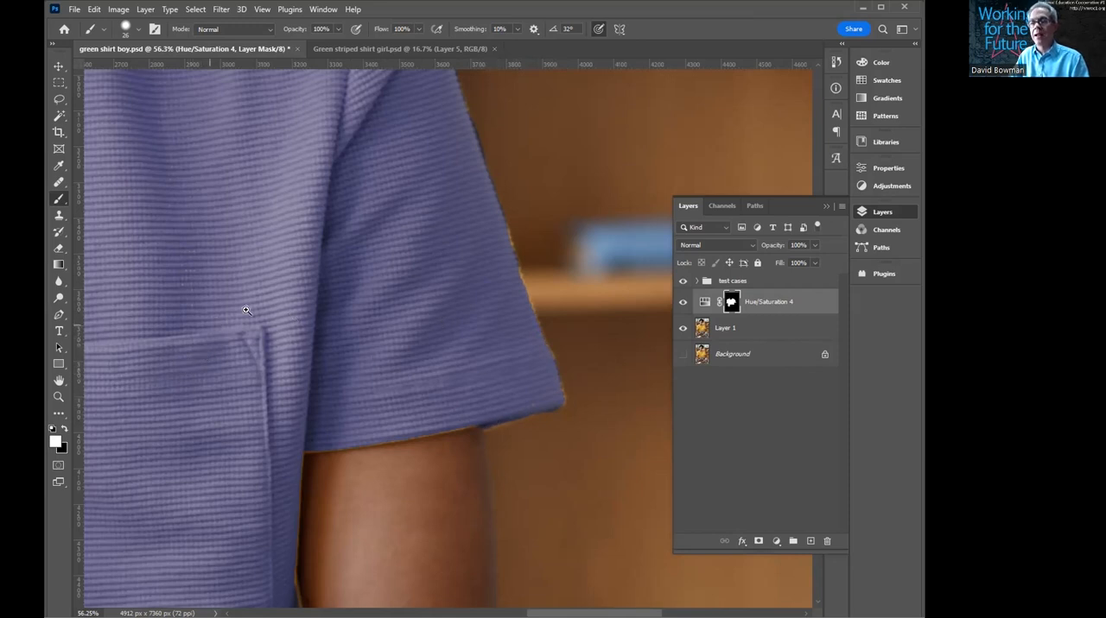
# - Inspect the recolored shirt's edges along the sleeve, pocket and tablet, and the picture as a whole
pyautogui.scroll(-1, 336, 328)
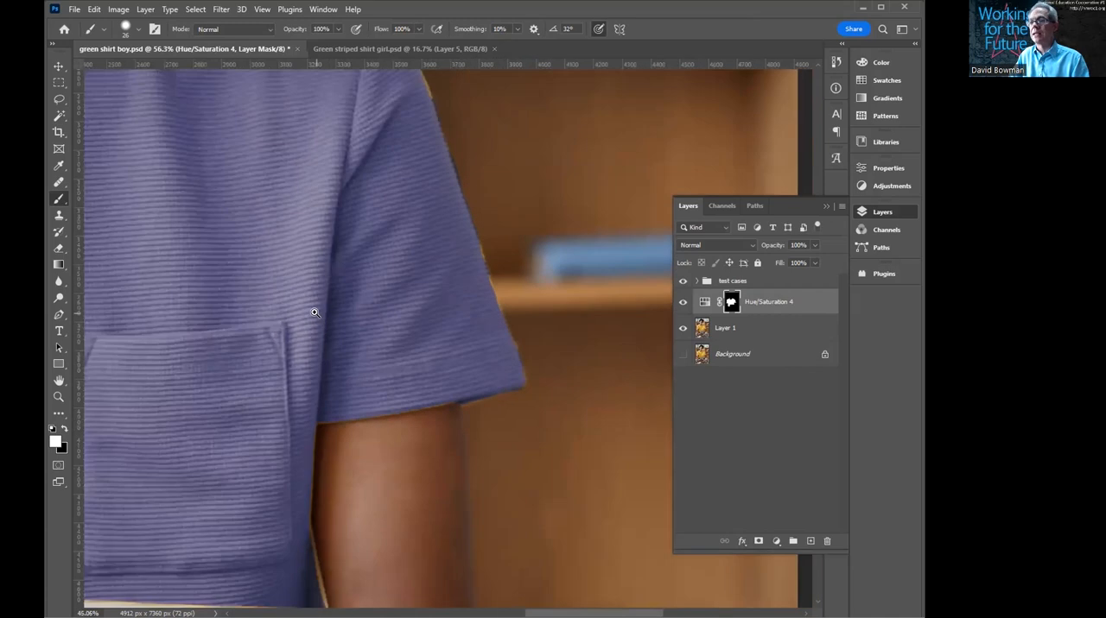
pyautogui.scroll(-1, 238, 347)
pyautogui.moveTo(321, 313); pyautogui.dragTo(508, 202)
pyautogui.moveTo(457, 227); pyautogui.dragTo(494, 188)
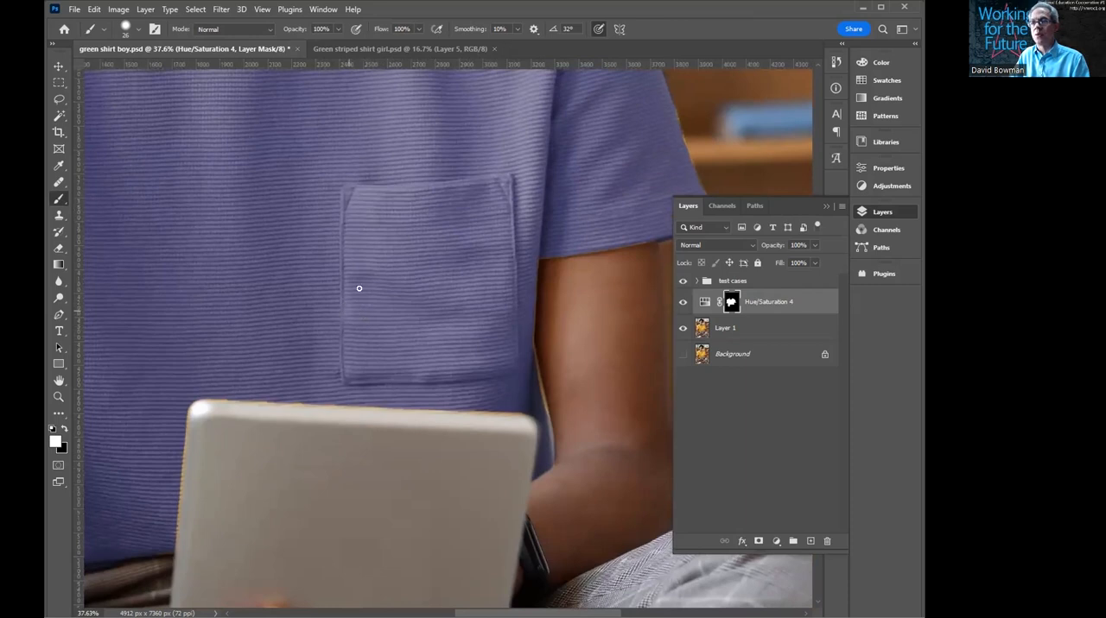
pyautogui.rightClick(370, 298)
pyautogui.press('ctrl')
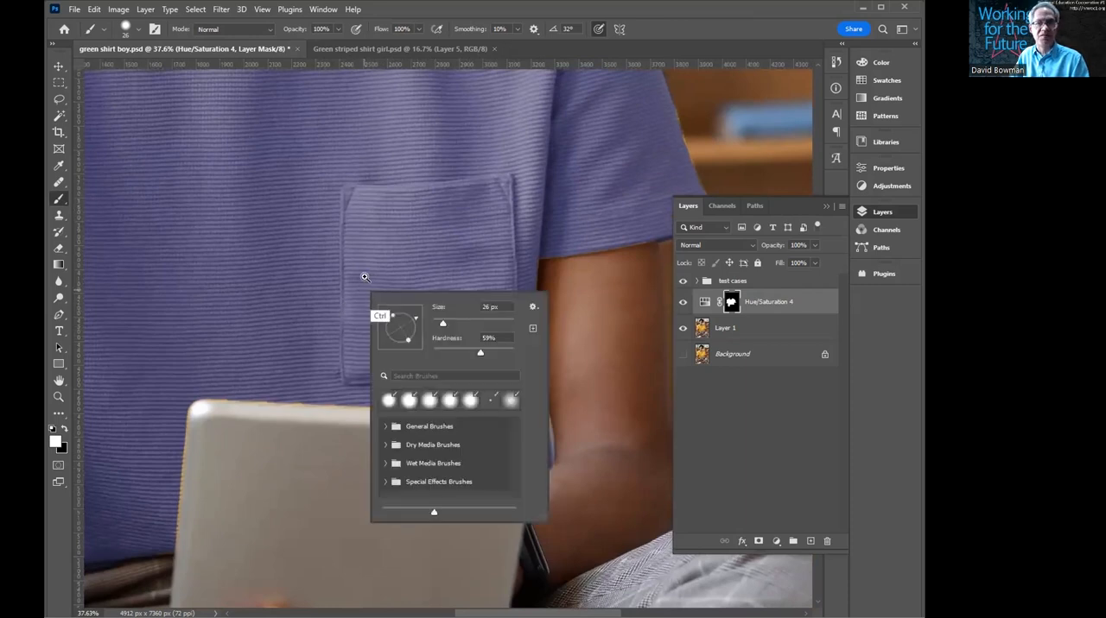
pyautogui.rightClick(398, 283)
pyautogui.click(406, 286)
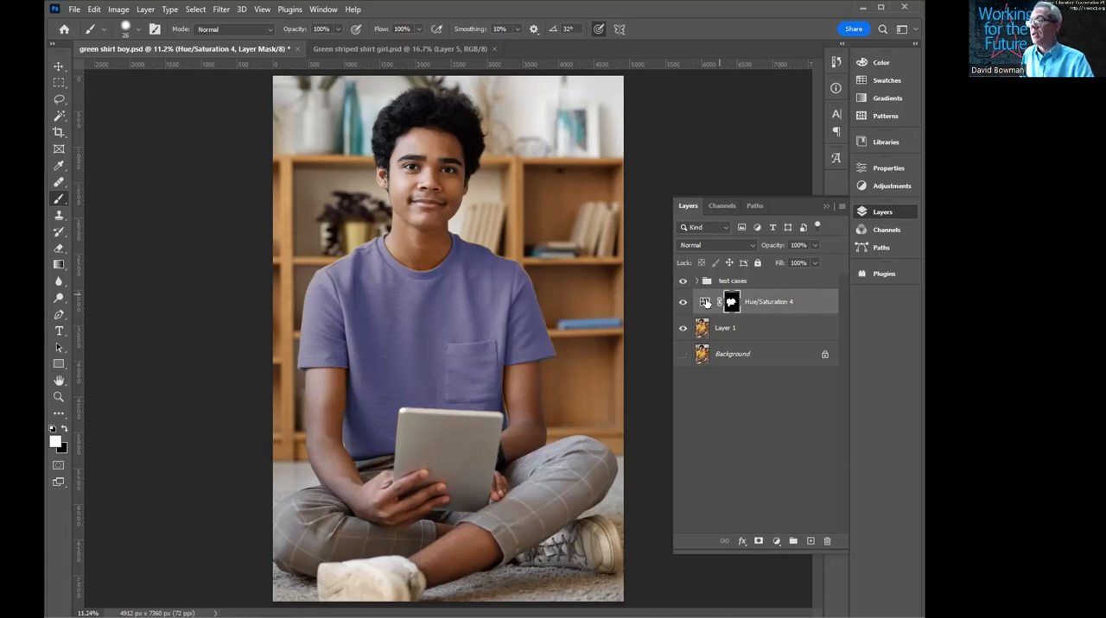
# - Group the Hue/Saturation 4 layer and move its shirt mask onto the new group
pyautogui.click(705, 302)
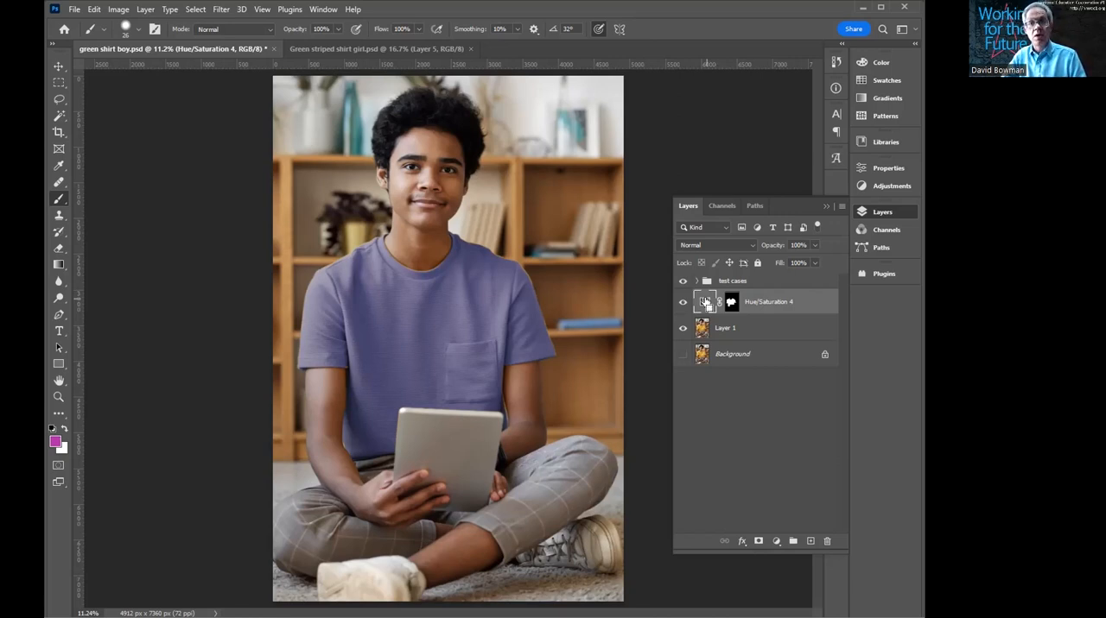
pyautogui.hotkey('ctrl', 'g')
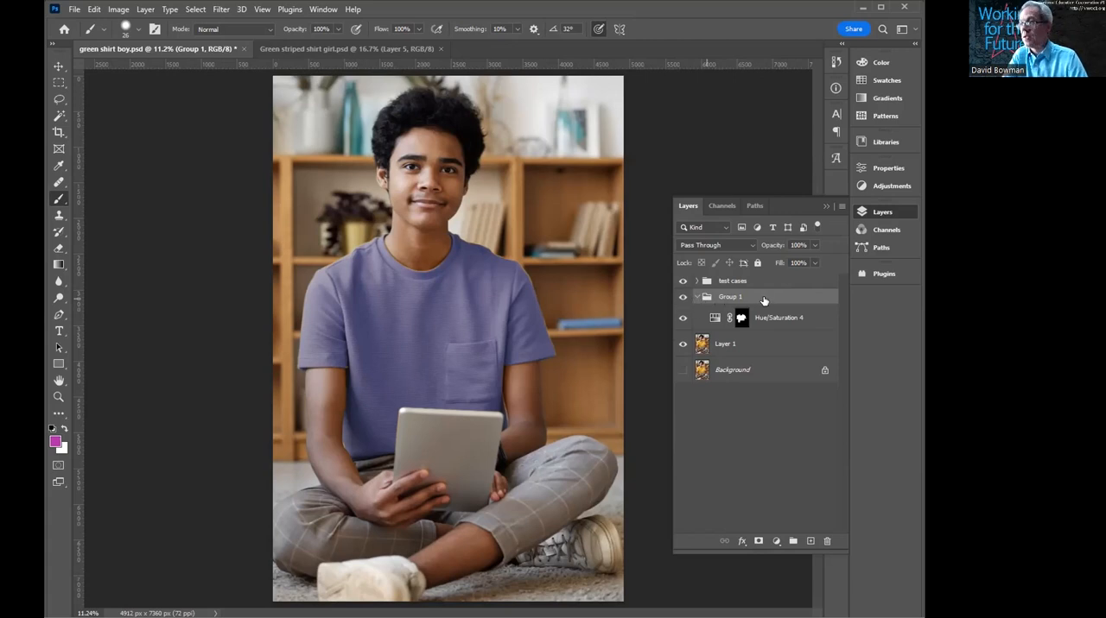
pyautogui.click(741, 319)
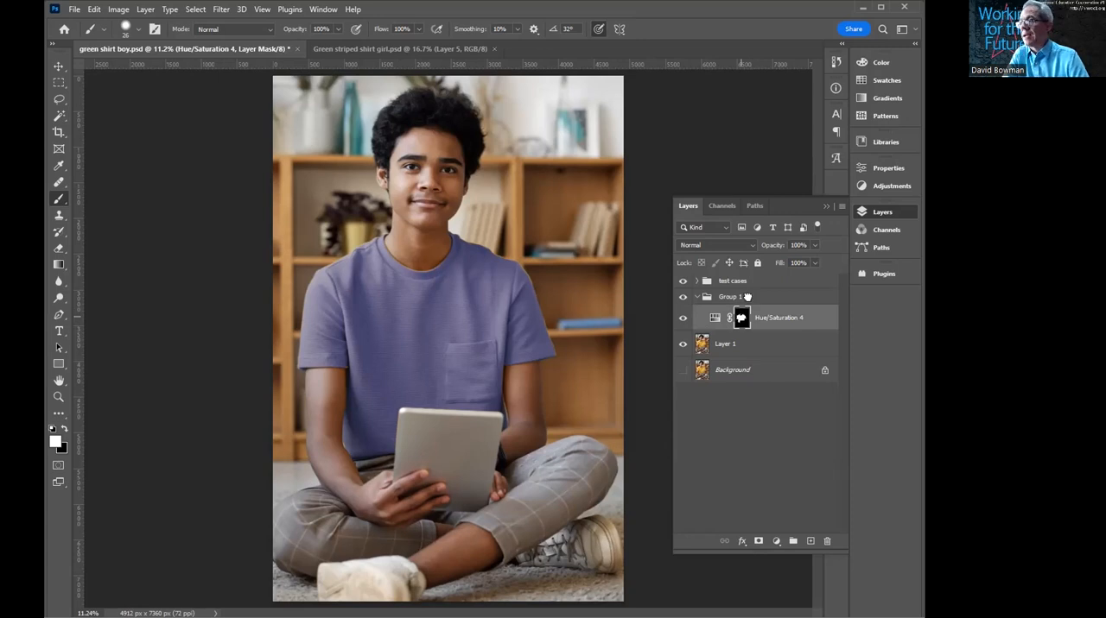
pyautogui.moveTo(766, 294); pyautogui.dragTo(763, 300)
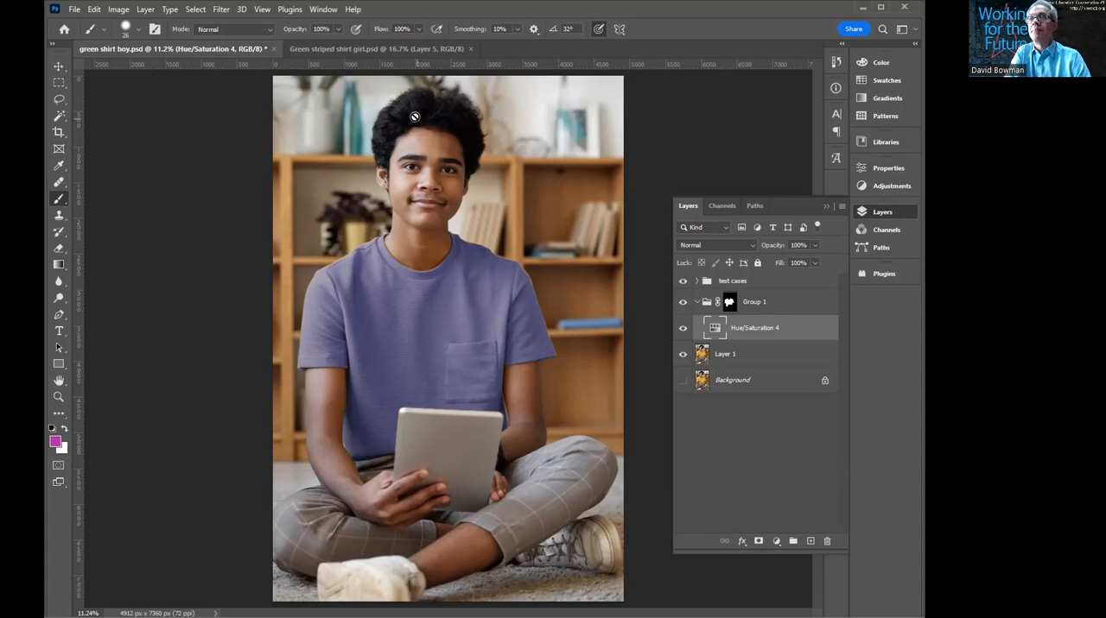
# - Switch to the Green striped shirt girl.psd document and inspect Group 2's layer mask by itself against the striped shirt
pyautogui.click(388, 49)
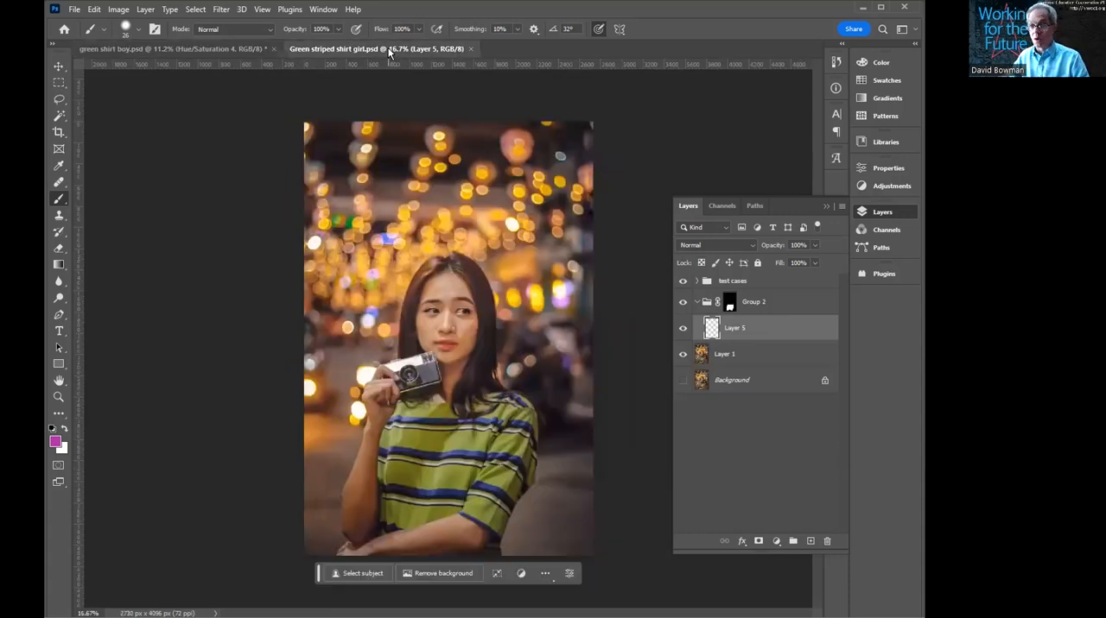
pyautogui.moveTo(437, 439); pyautogui.dragTo(419, 283)
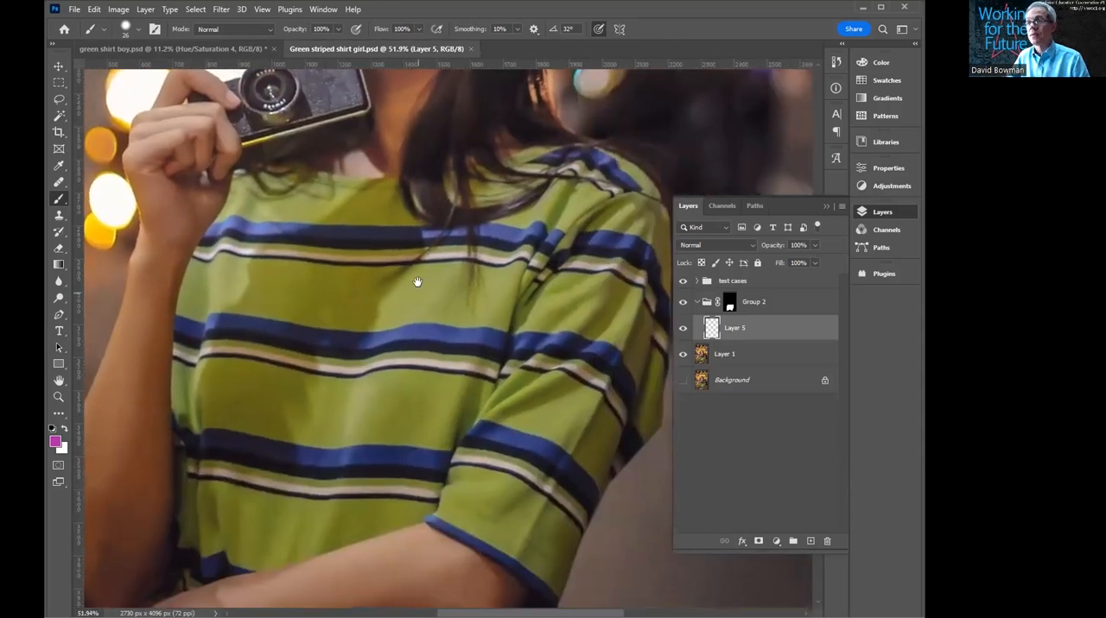
pyautogui.scroll(-2, 428, 286)
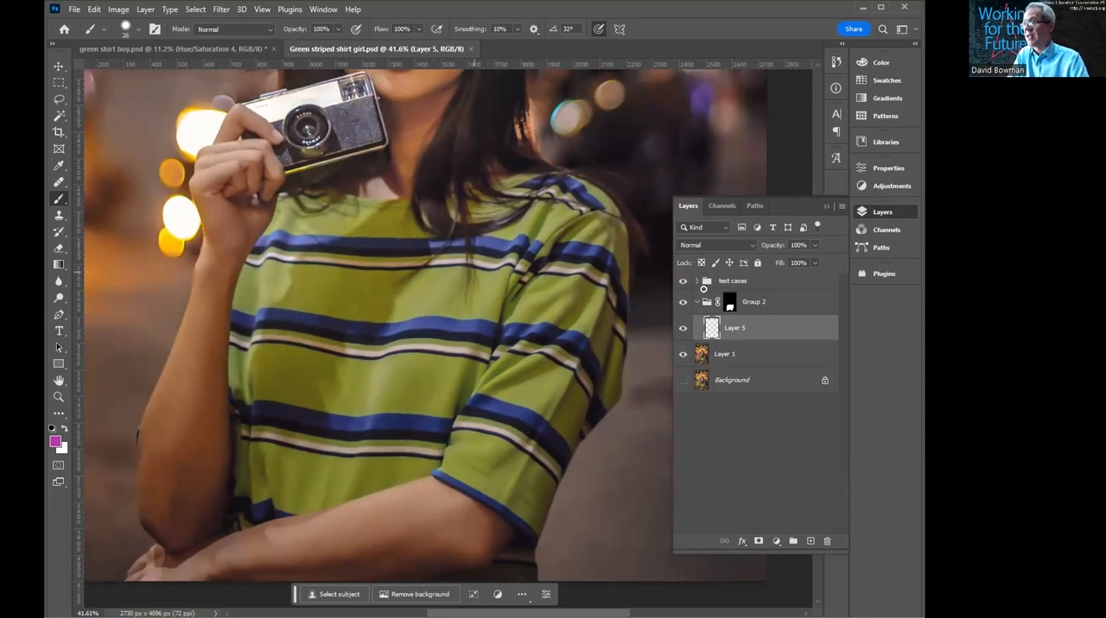
pyautogui.keyDown('alt'); pyautogui.click(729, 304); pyautogui.keyUp('alt')
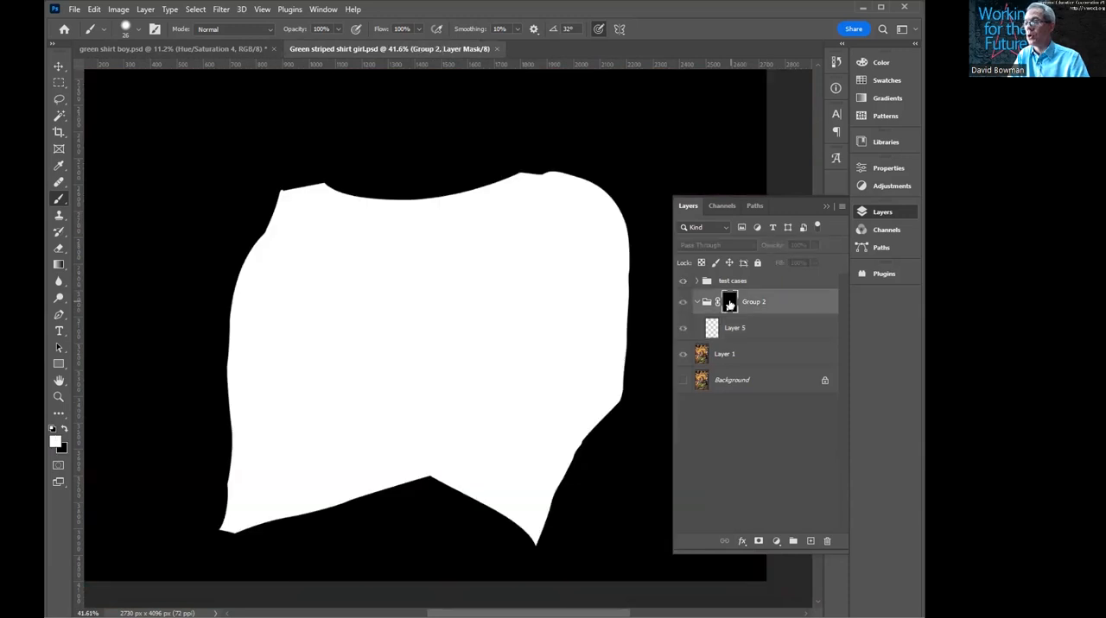
pyautogui.keyDown('alt'); pyautogui.click(730, 304); pyautogui.keyUp('alt')
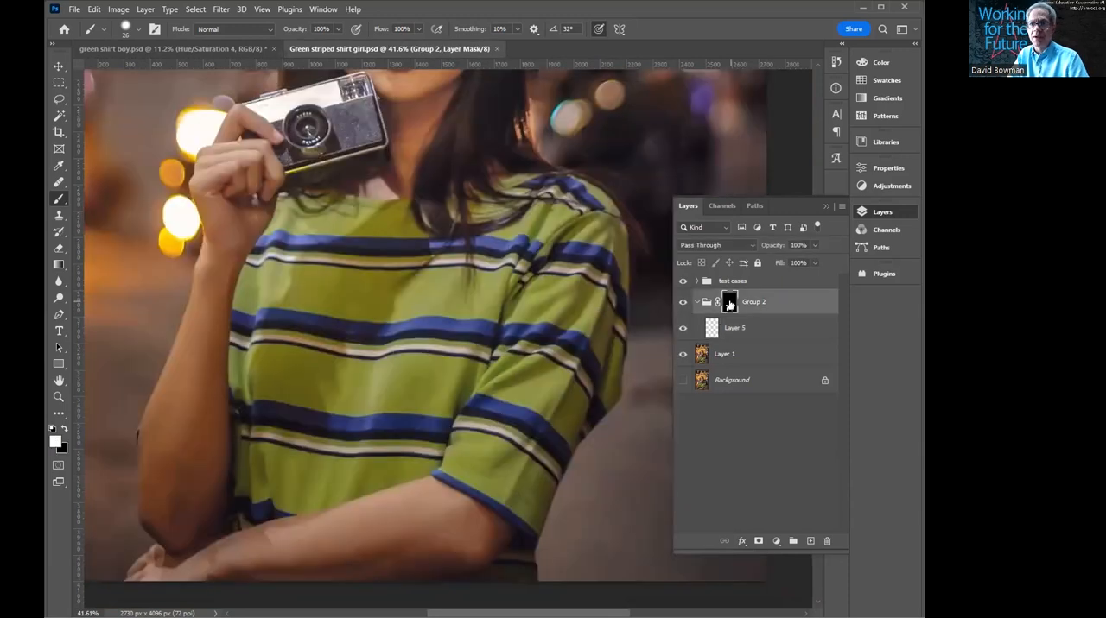
pyautogui.keyDown('alt'); pyautogui.click(730, 304); pyautogui.keyUp('alt')
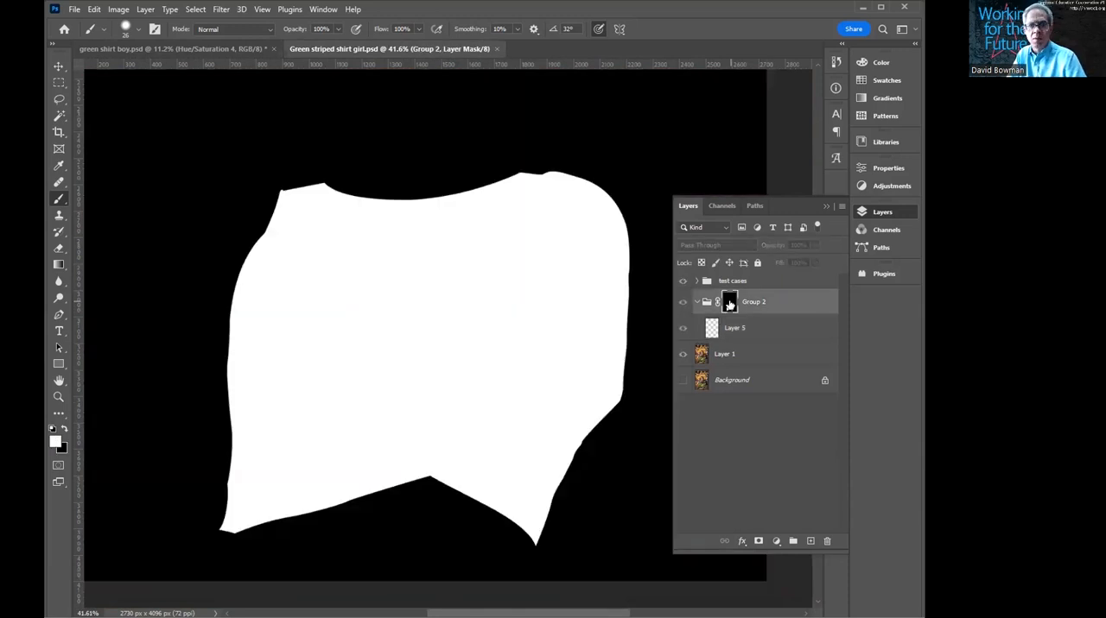
pyautogui.keyDown('alt'); pyautogui.click(730, 304); pyautogui.keyUp('alt')
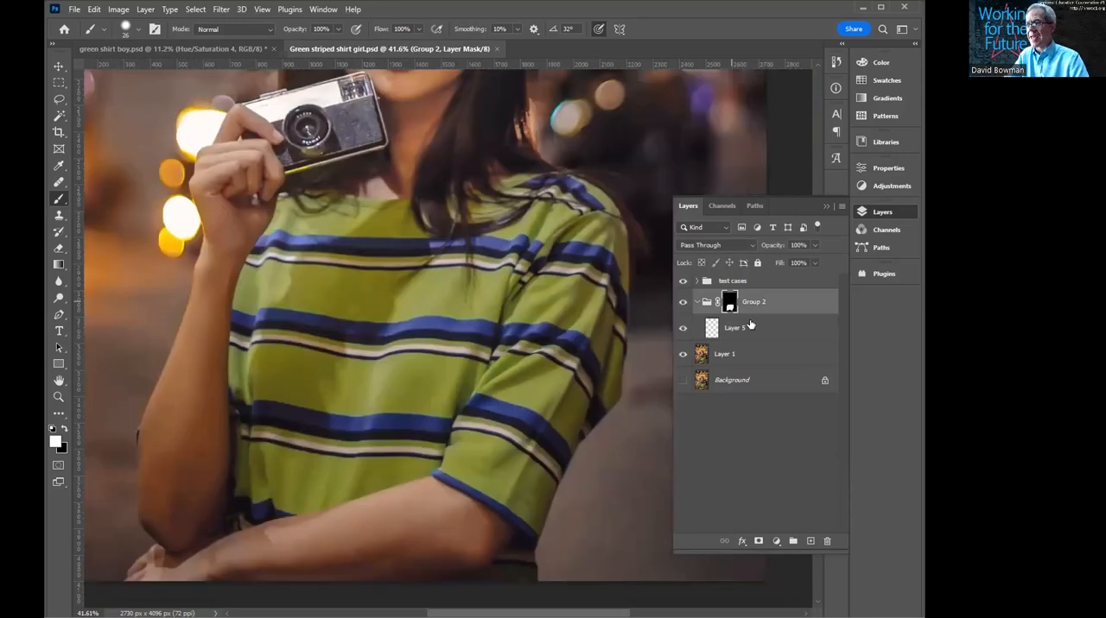
# - Add a Hue/Saturation adjustment layer directly above Layer 5 inside the masked Group 2
pyautogui.click(751, 327)
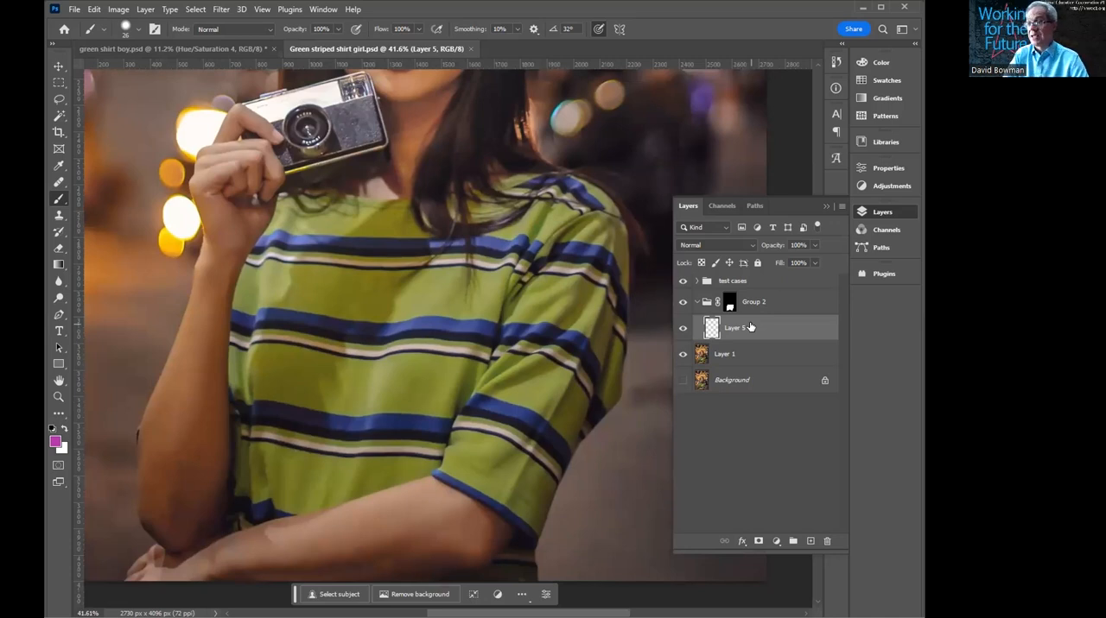
pyautogui.click(776, 542)
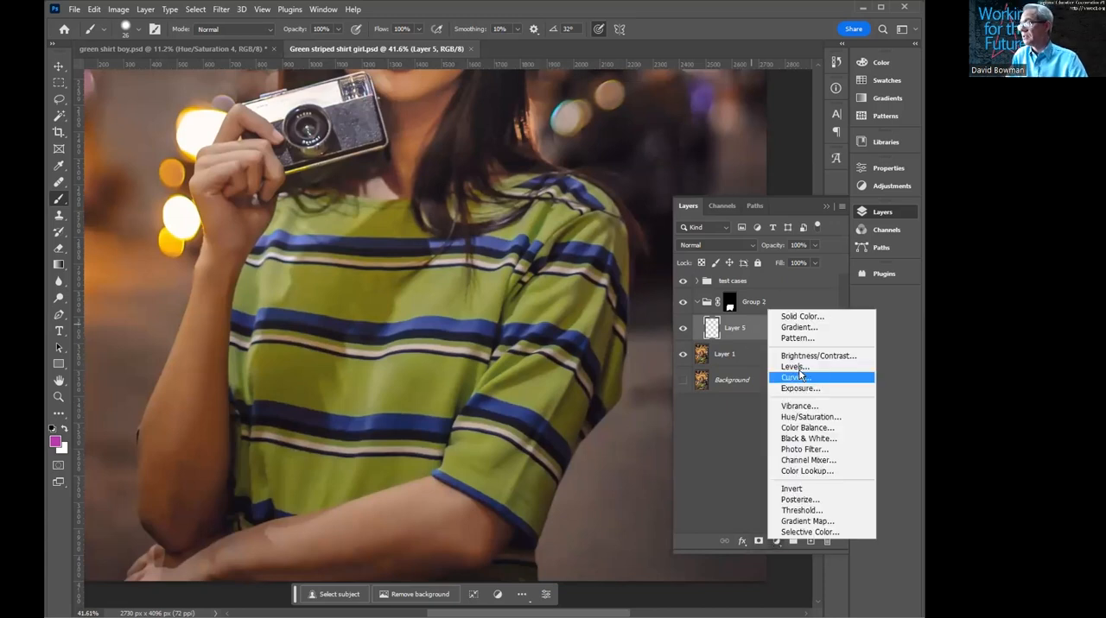
pyautogui.click(811, 418)
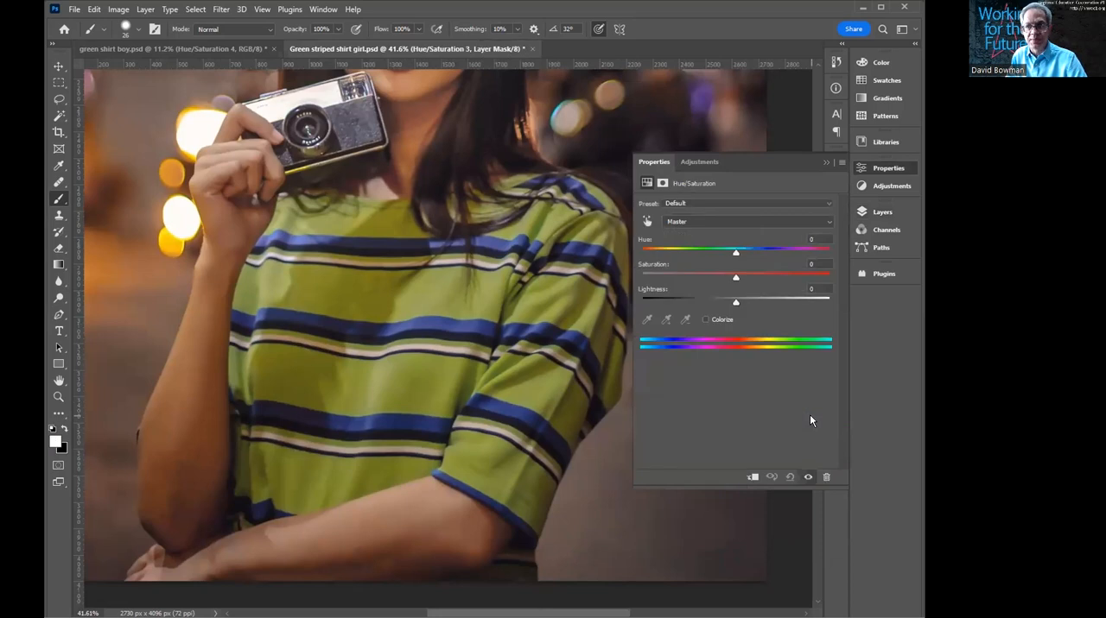
# - Try different Master hue shifts on the striped shirt and return the Hue to 0
pyautogui.moveTo(736, 251); pyautogui.dragTo(672, 253)
pyautogui.click(721, 252)
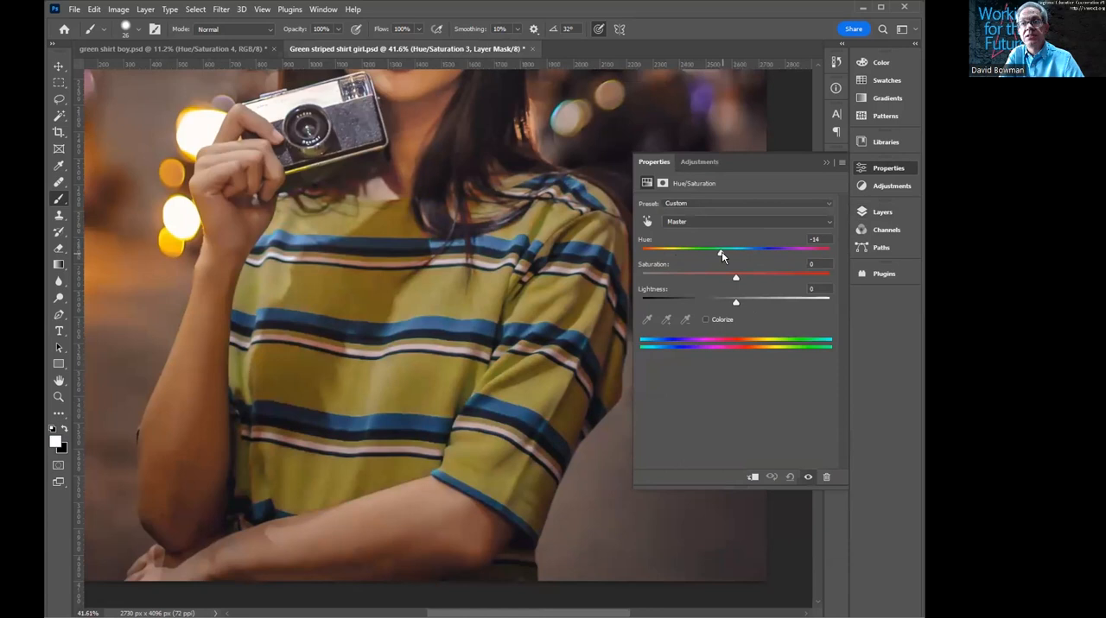
pyautogui.click(731, 254)
pyautogui.click(739, 254)
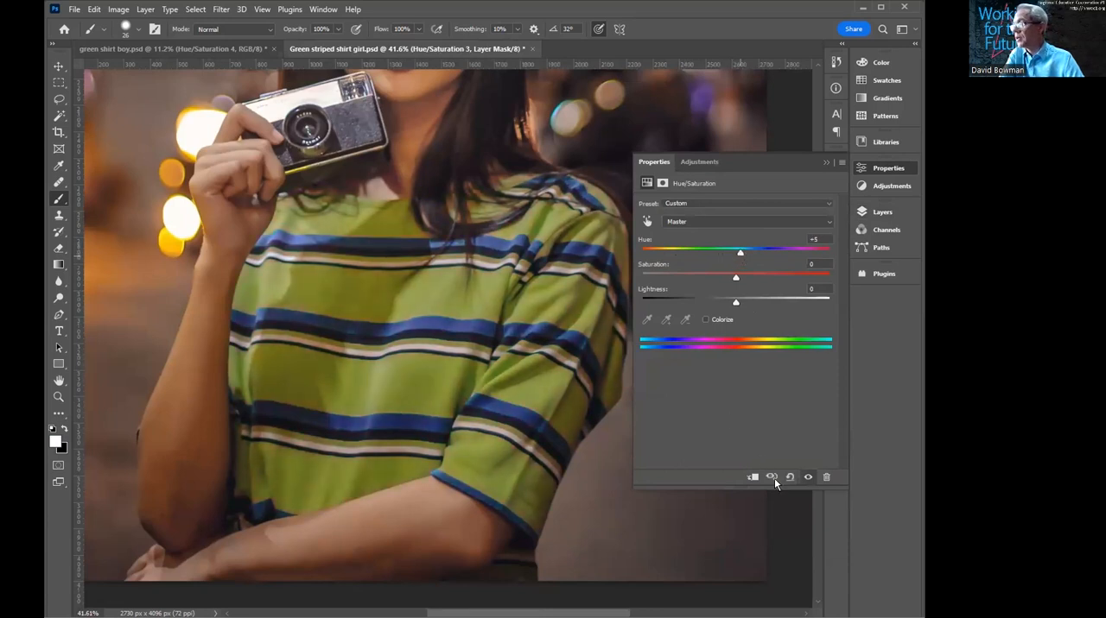
# - On Layer 5, brush a magenta circle on the upper green area and marks on the blue stripes beneath it
pyautogui.click(884, 212)
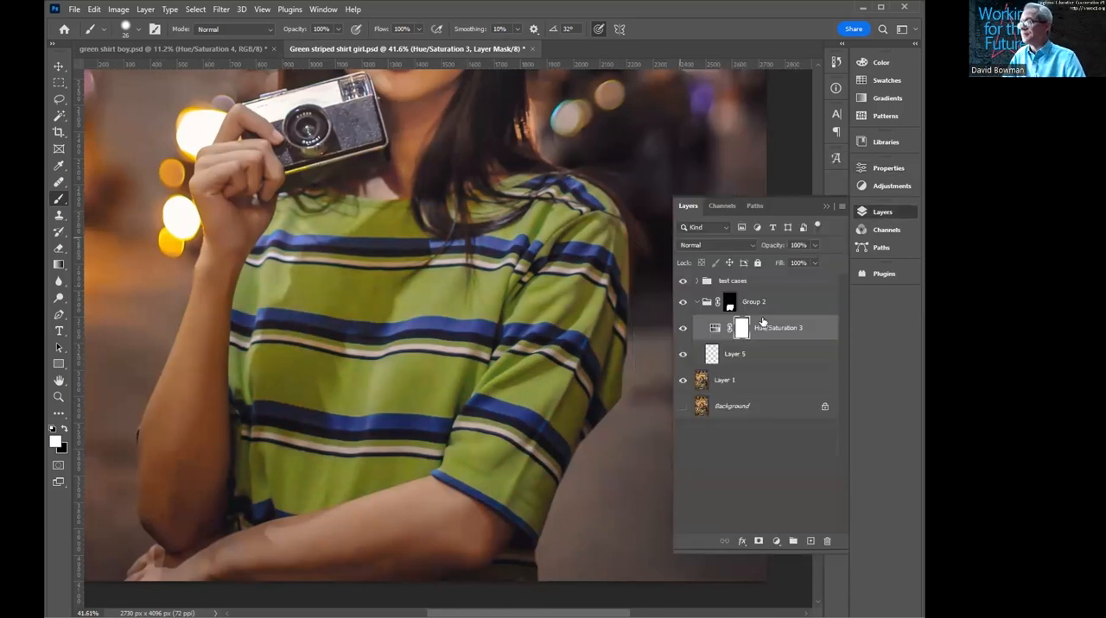
pyautogui.click(712, 354)
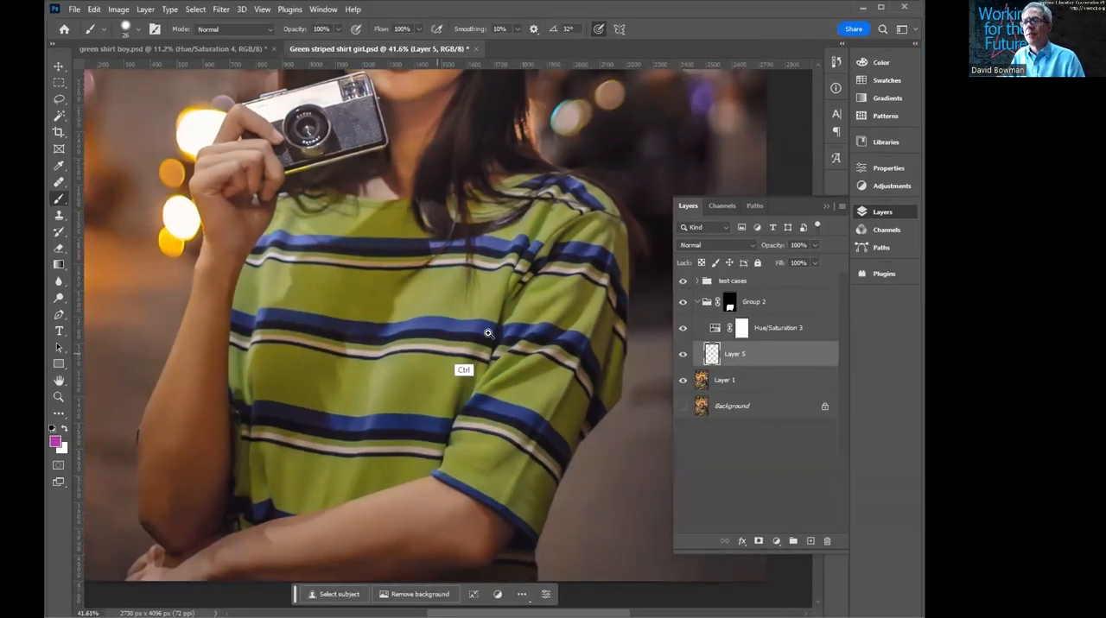
pyautogui.moveTo(548, 346)
pyautogui.mouseDown()
pyautogui.moveTo(565, 339)
pyautogui.moveTo(527, 326)
pyautogui.mouseUp()
pyautogui.moveTo(426, 338)
pyautogui.mouseDown()
pyautogui.moveTo(486, 323)
pyautogui.moveTo(671, 336)
pyautogui.mouseUp()
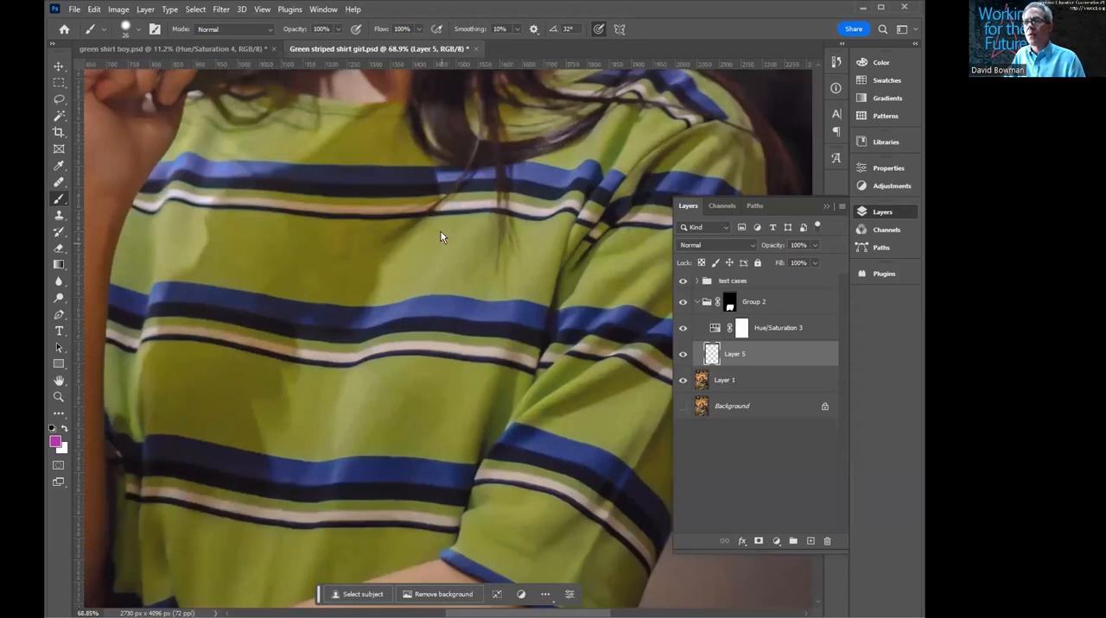
pyautogui.moveTo(478, 216)
pyautogui.mouseDown()
pyautogui.moveTo(407, 233)
pyautogui.moveTo(404, 268)
pyautogui.moveTo(468, 289)
pyautogui.moveTo(505, 277)
pyautogui.mouseUp()
pyautogui.moveTo(480, 215)
pyautogui.mouseDown()
pyautogui.moveTo(506, 272)
pyautogui.moveTo(490, 288)
pyautogui.moveTo(506, 231)
pyautogui.mouseUp()
pyautogui.moveTo(494, 309)
pyautogui.mouseDown()
pyautogui.moveTo(522, 303)
pyautogui.moveTo(492, 318)
pyautogui.moveTo(519, 333)
pyautogui.mouseUp()
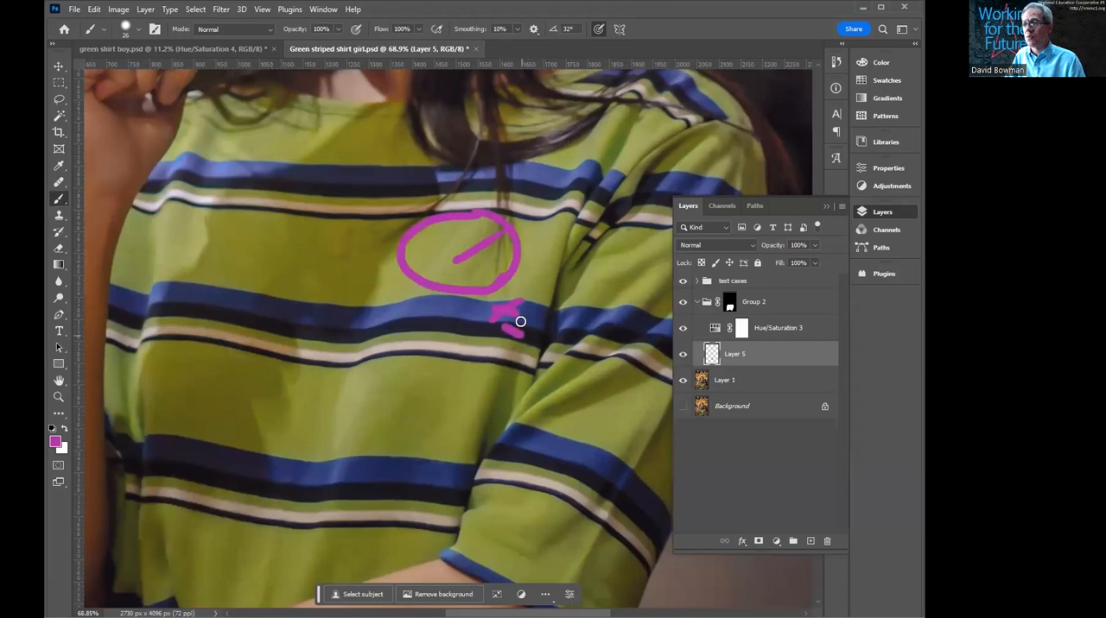
# - Brush magenta marks on the white and lower blue stripes, circle the green area between them, and hide Layer 5
pyautogui.rightClick(484, 352)
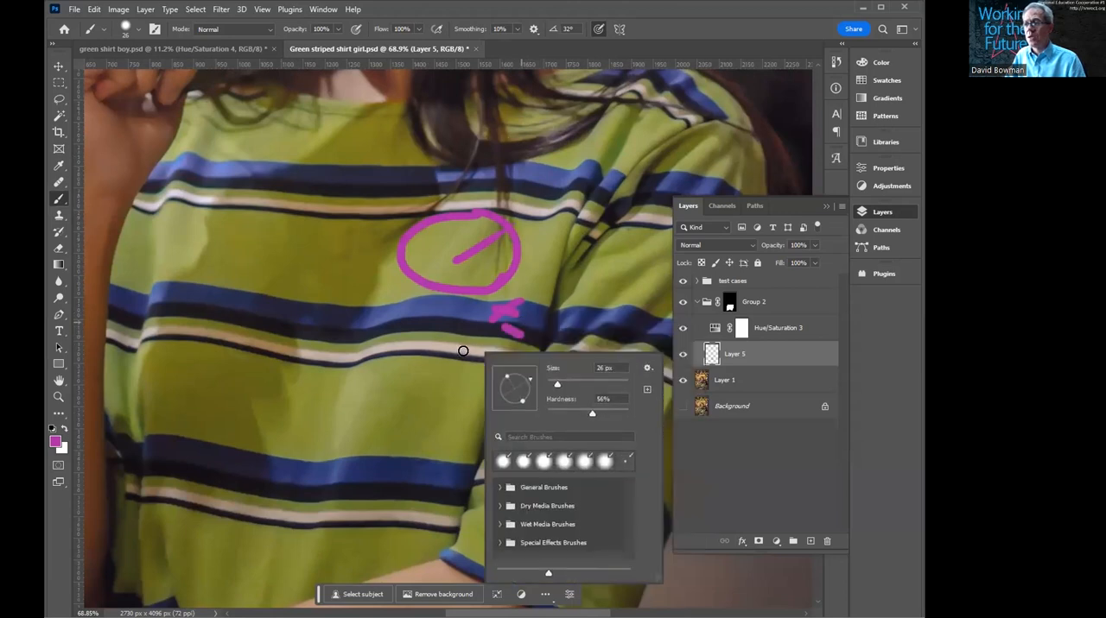
pyautogui.rightClick(469, 350)
pyautogui.moveTo(451, 350); pyautogui.dragTo(460, 353)
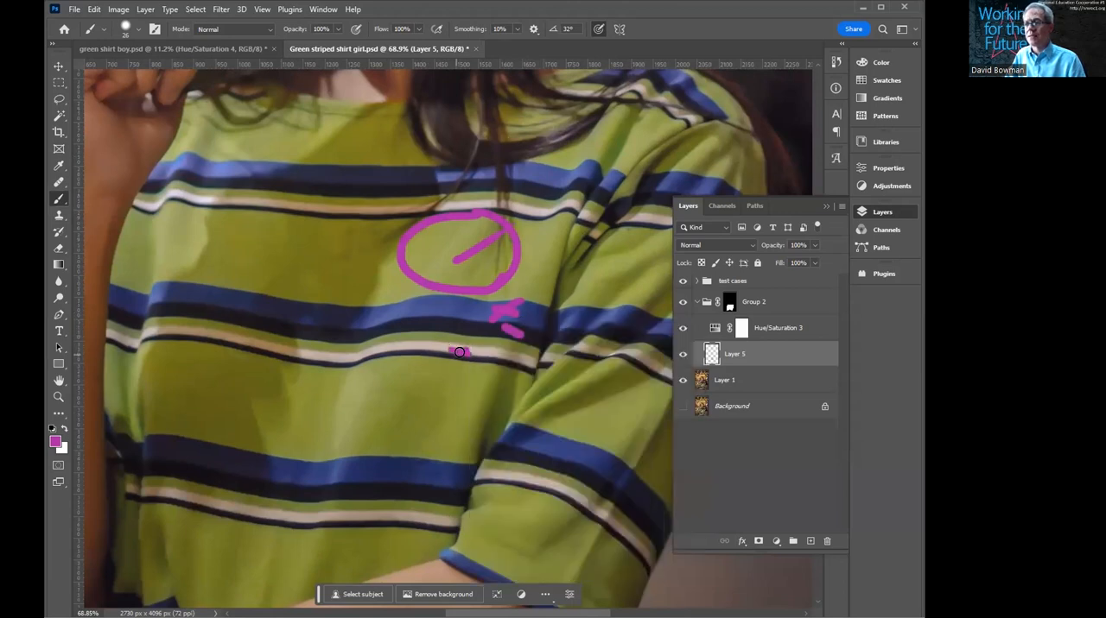
pyautogui.rightClick(497, 405)
pyautogui.moveTo(427, 471); pyautogui.dragTo(449, 477)
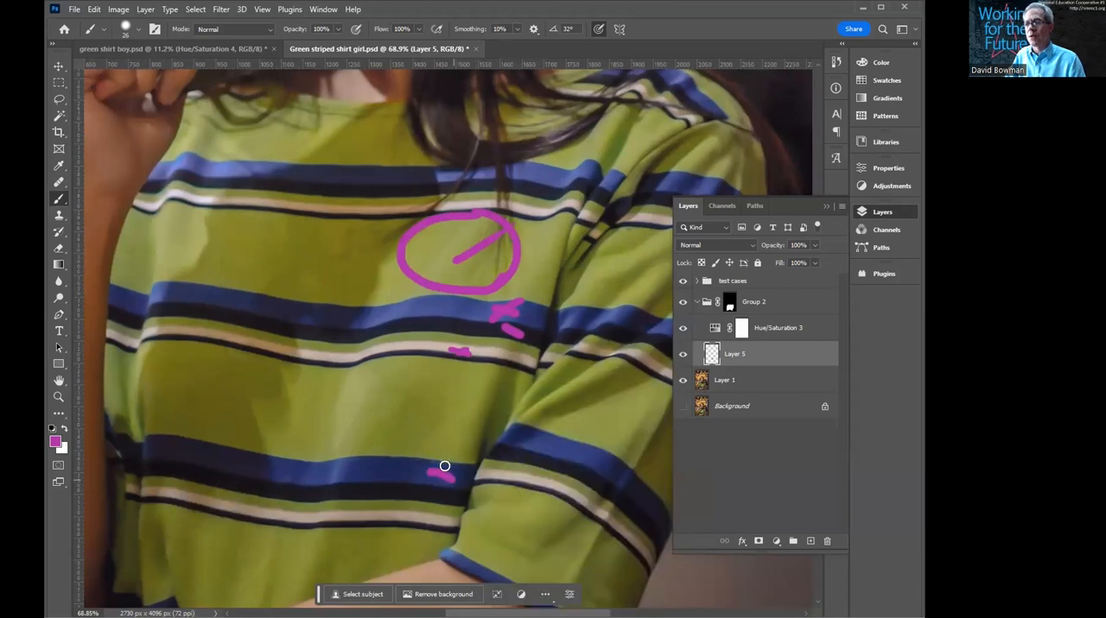
pyautogui.moveTo(399, 381); pyautogui.dragTo(415, 383)
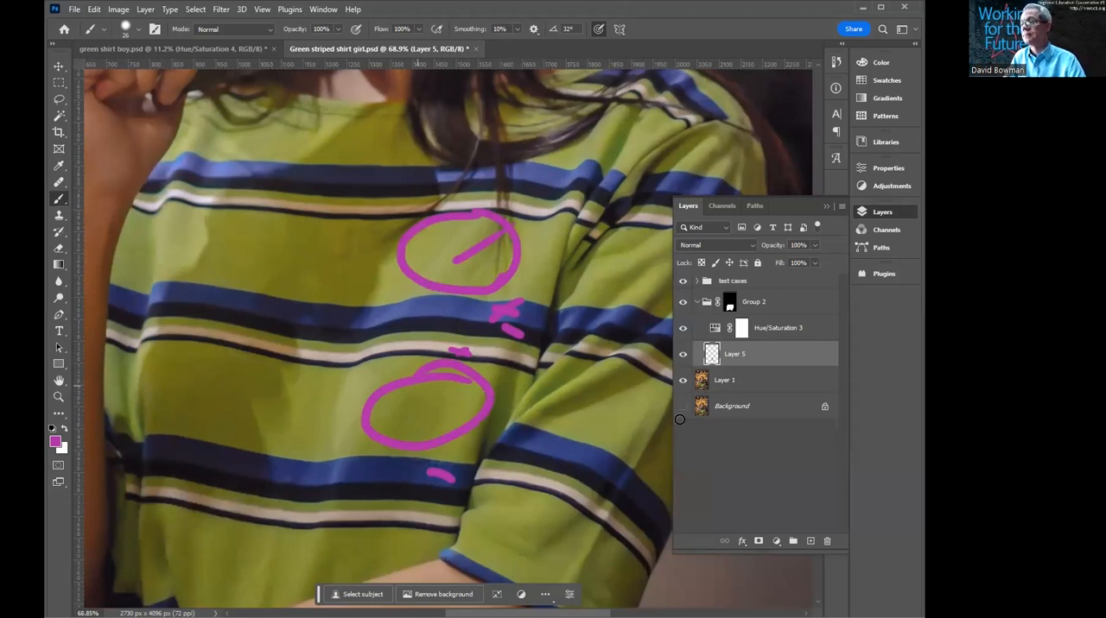
pyautogui.click(682, 353)
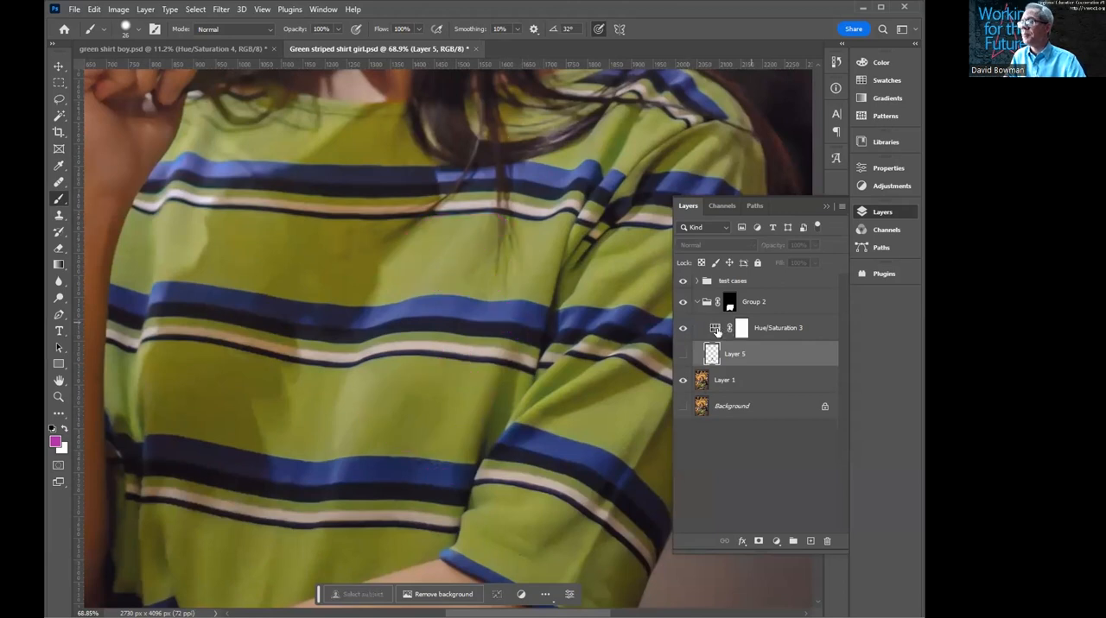
# - Reopen the Hue/Saturation 3 settings and set the Master hue to +2
pyautogui.click(715, 329)
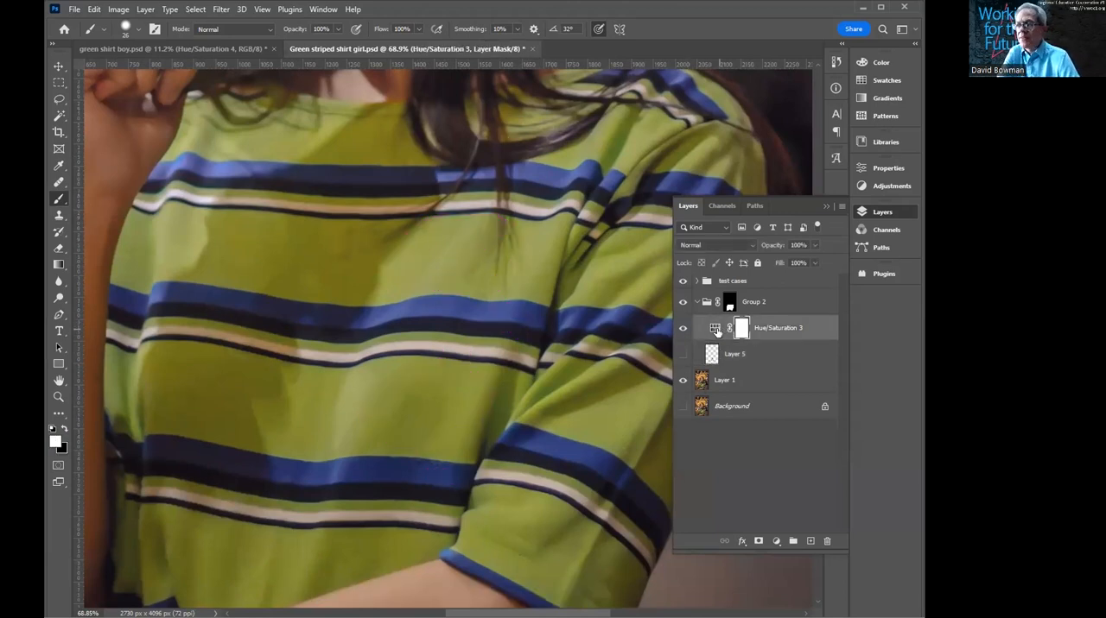
pyautogui.doubleClick(715, 329)
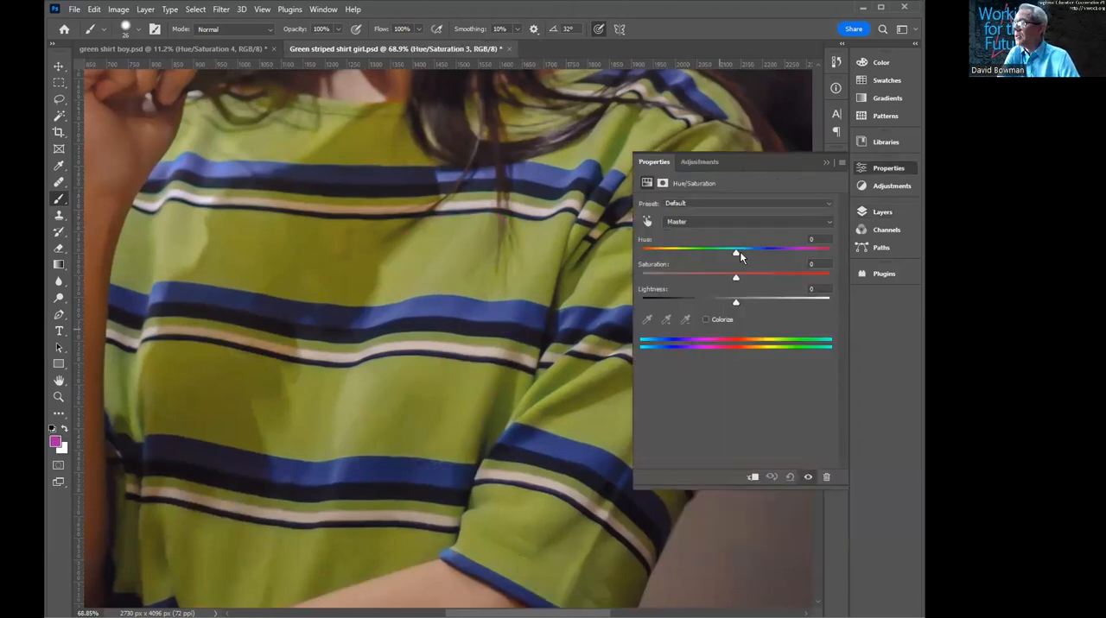
pyautogui.click(736, 253)
pyautogui.moveTo(782, 251); pyautogui.dragTo(685, 253)
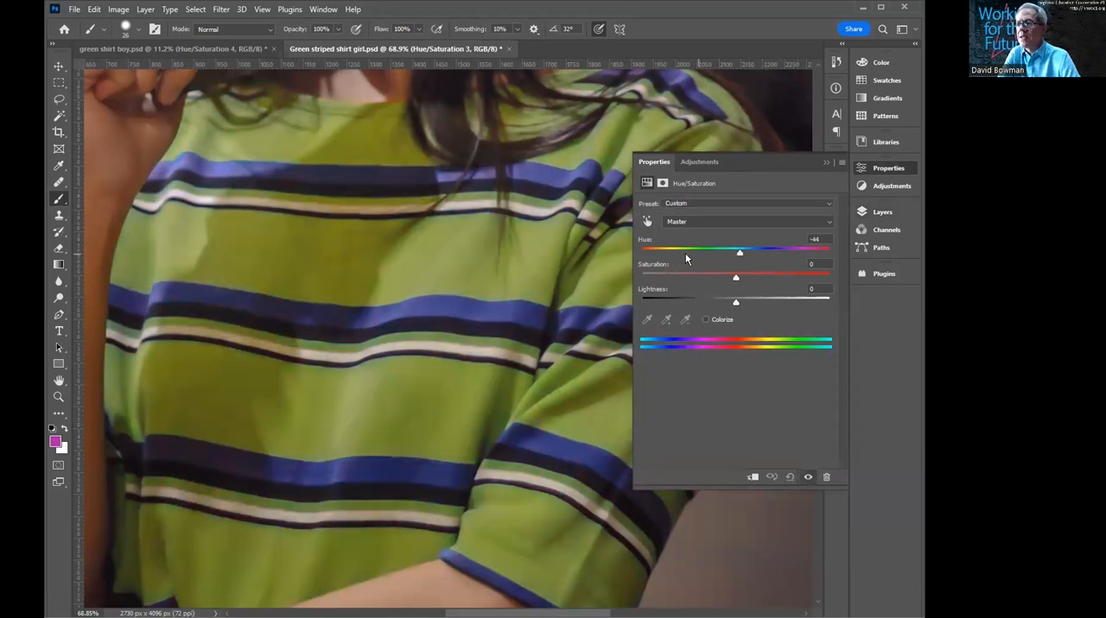
pyautogui.click(733, 252)
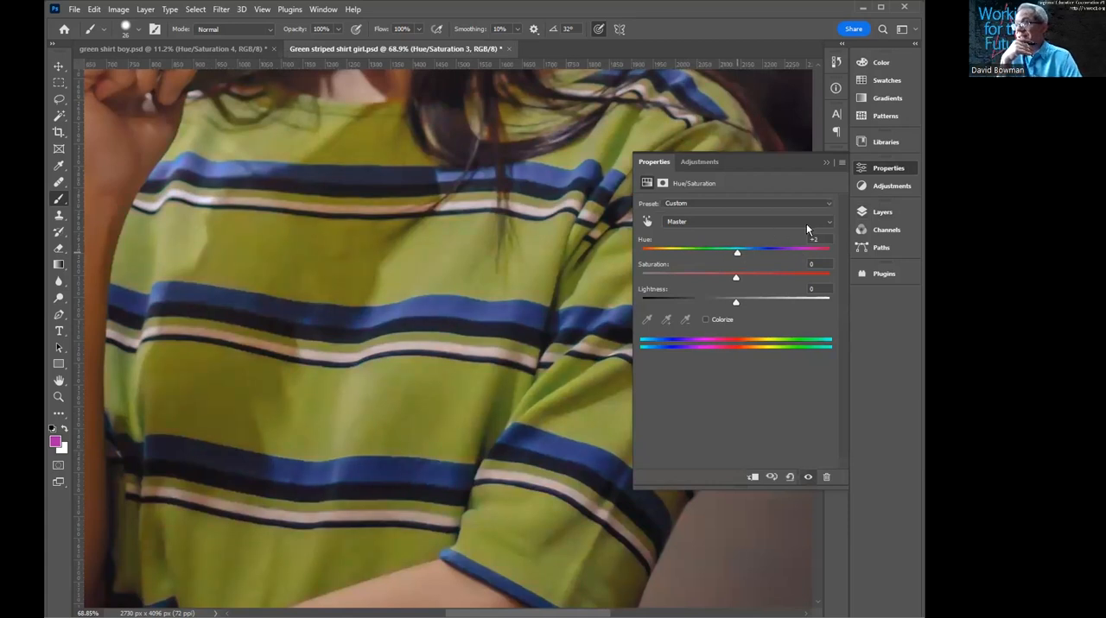
pyautogui.click(827, 222)
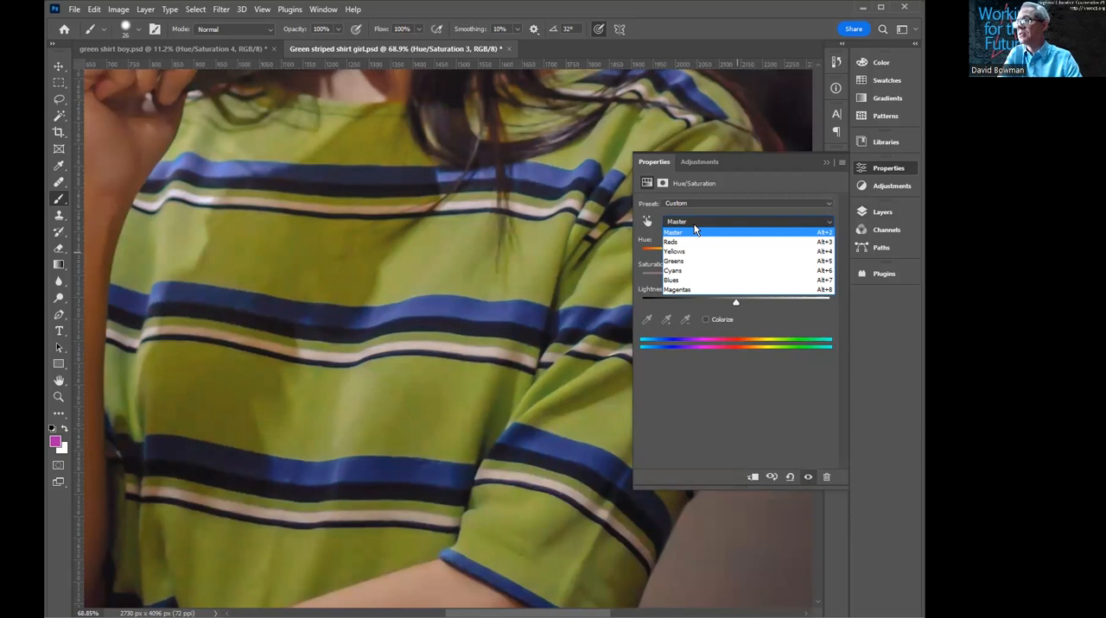
pyautogui.click(748, 183)
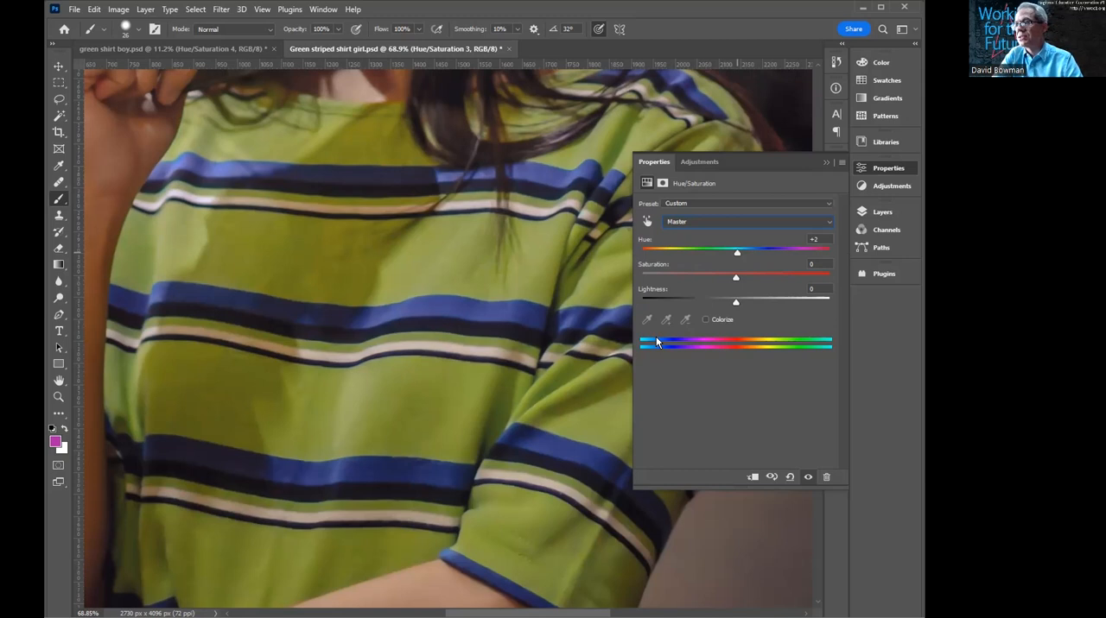
pyautogui.click(649, 222)
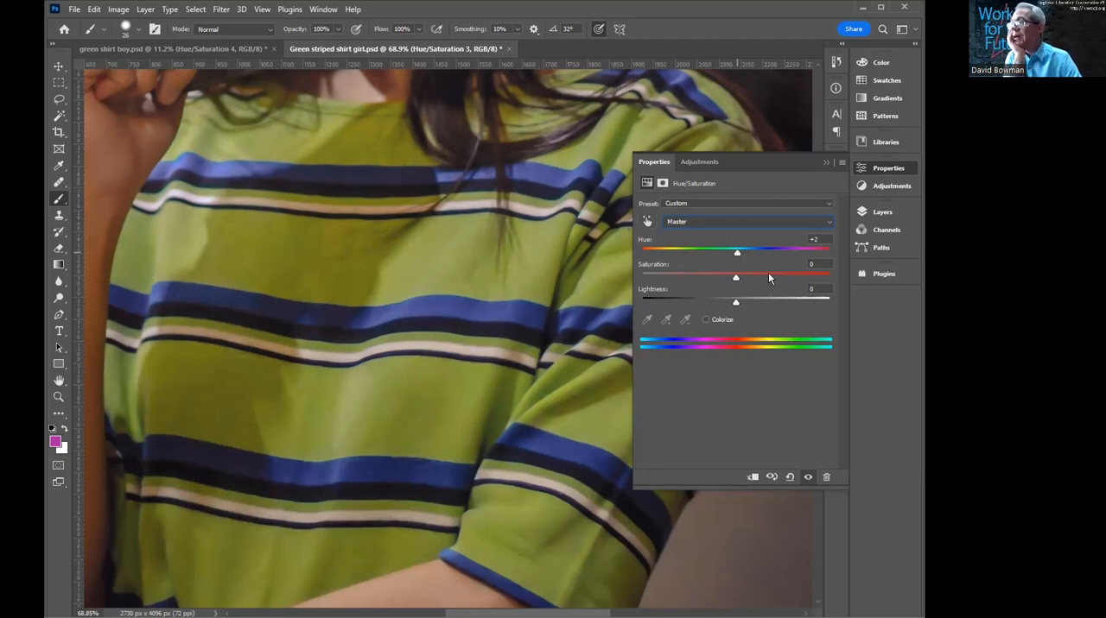
# - Sample the green fabric with on-image adjustment and try shifting the Yellows range into the magentas, spanning 240° to 330°
pyautogui.click(645, 222)
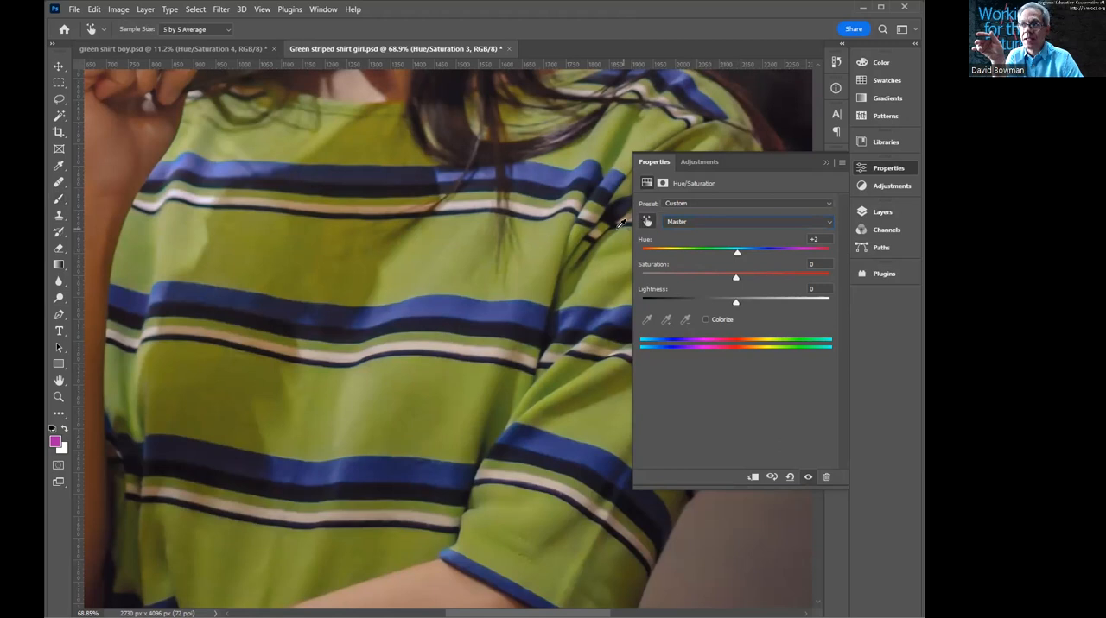
pyautogui.click(378, 408)
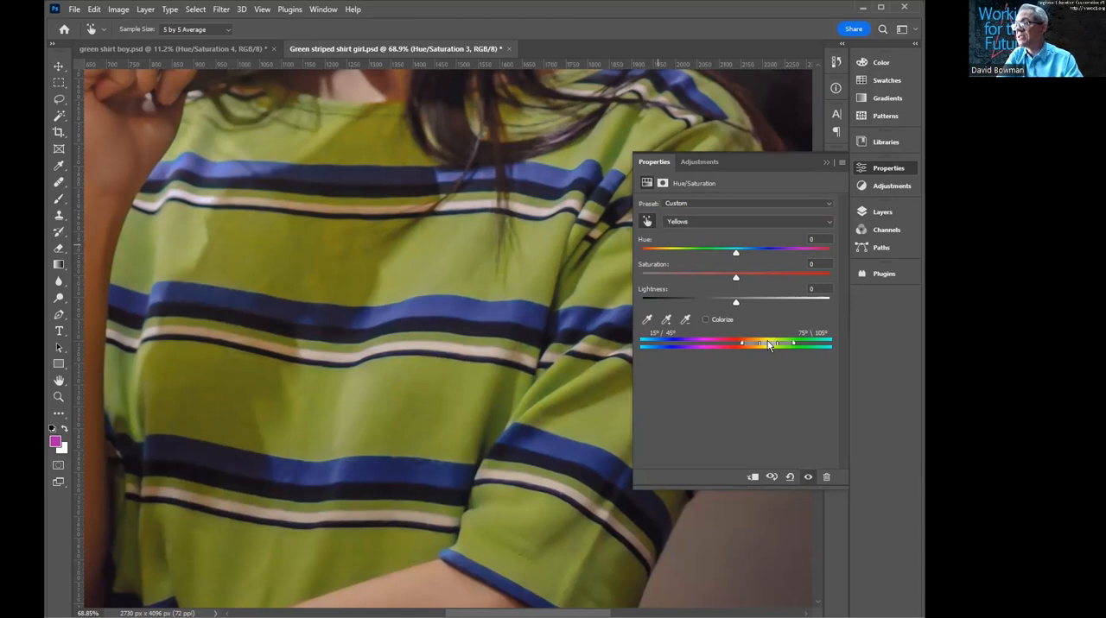
pyautogui.moveTo(767, 341); pyautogui.dragTo(695, 344)
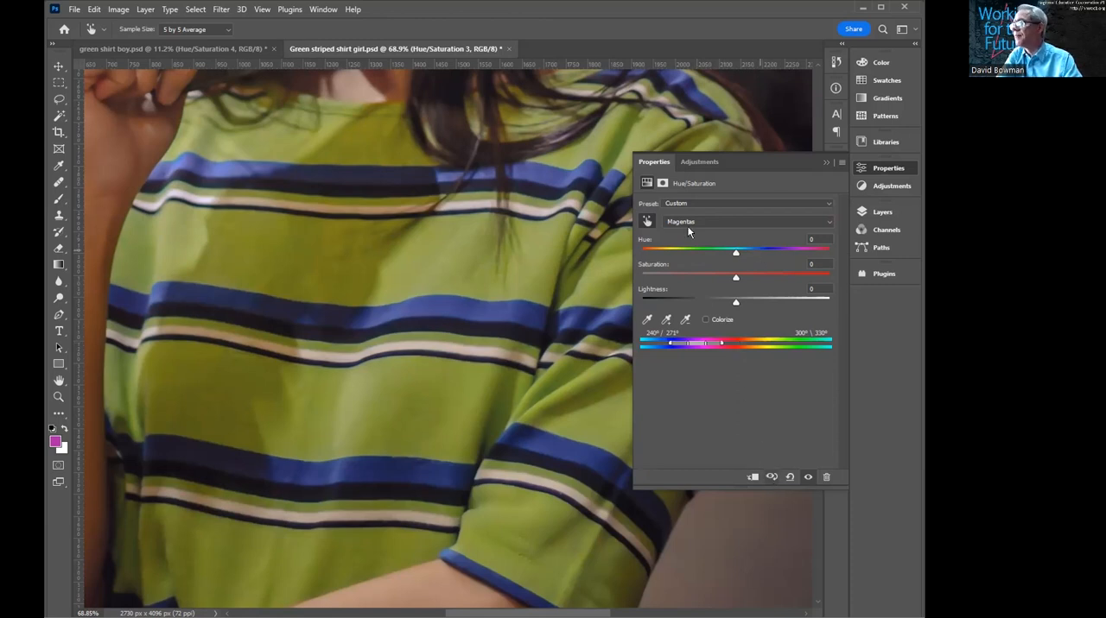
# - Reset the Hue/Saturation adjustment to its defaults and sample the green fabric with on-image adjustment to target Yellows
pyautogui.click(789, 476)
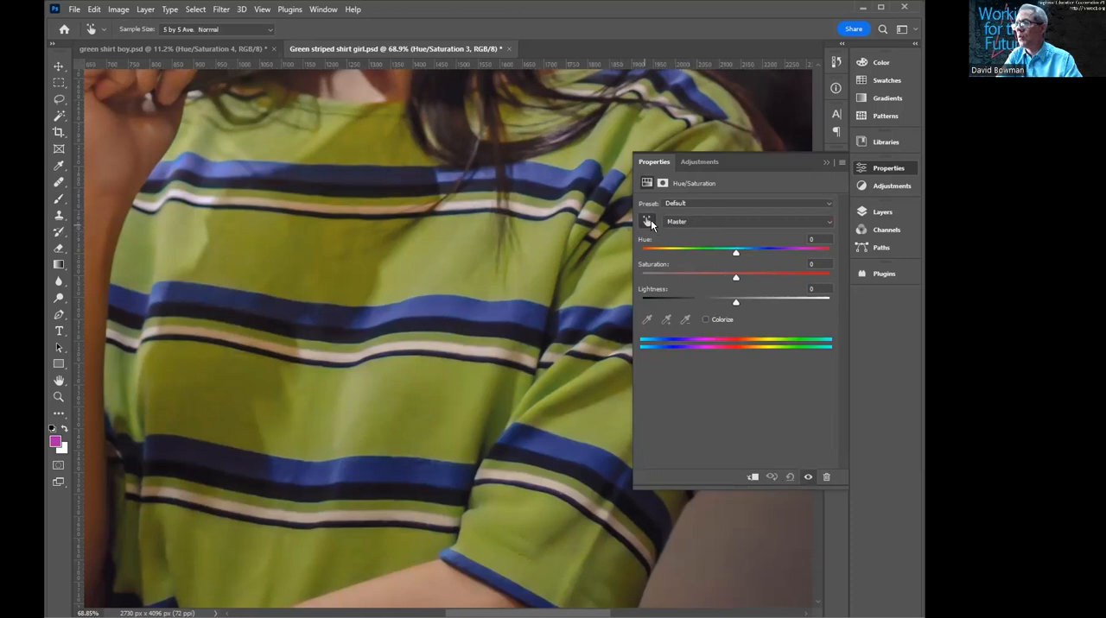
pyautogui.press('b')
pyautogui.click(457, 245)
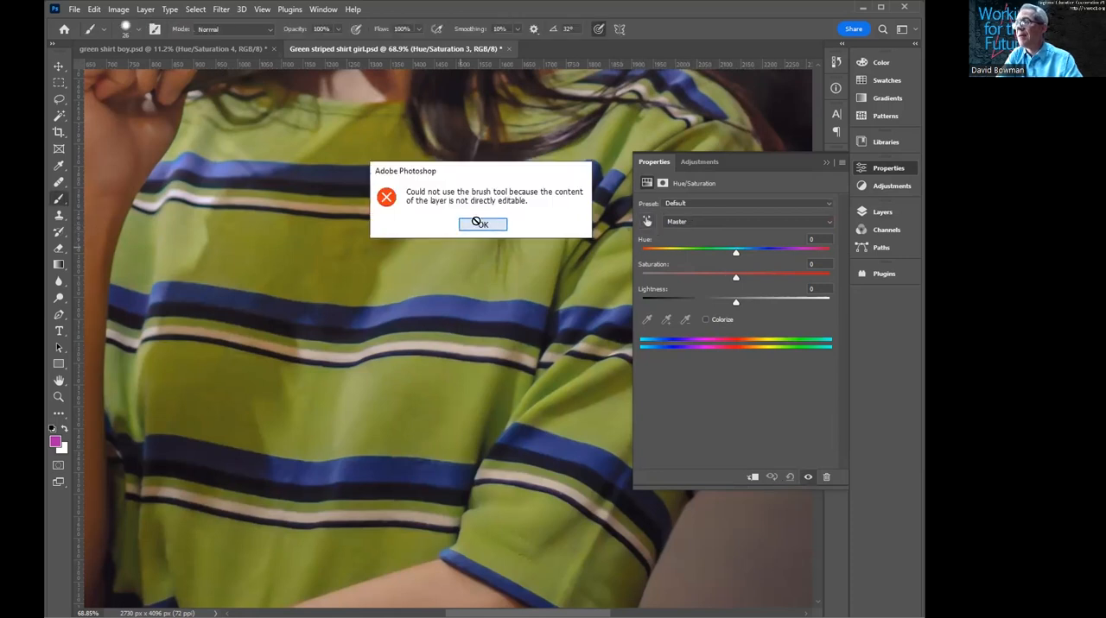
pyautogui.press('Return')
pyautogui.click(647, 221)
pyautogui.click(464, 256)
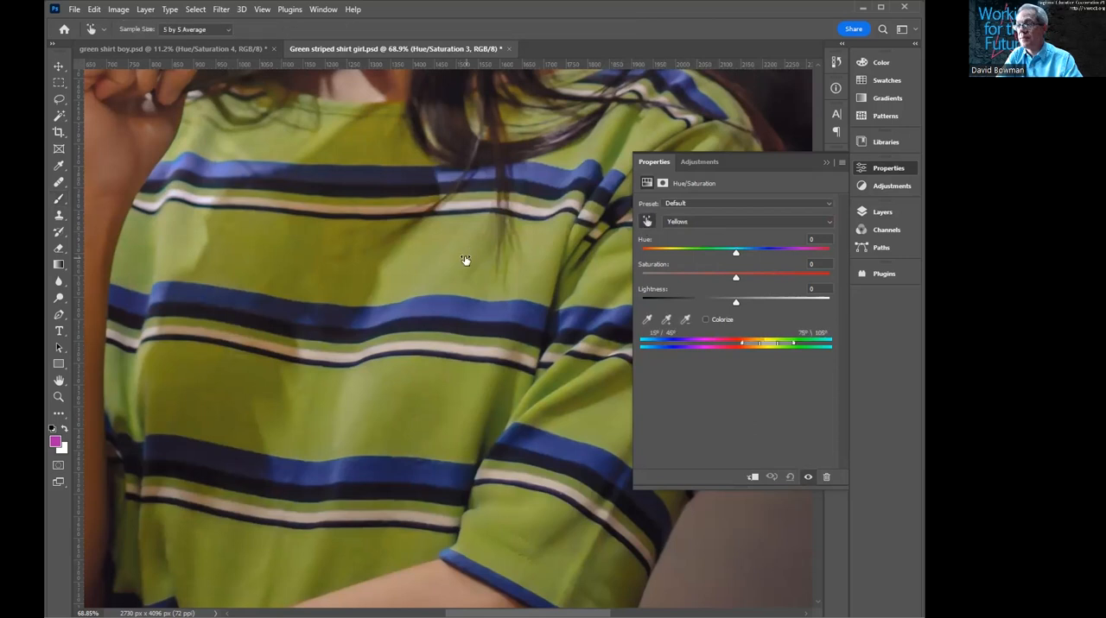
# - Exaggerate the Yellows range by setting Hue to +135 and Saturation to +63
pyautogui.click(734, 252)
pyautogui.moveTo(785, 247); pyautogui.dragTo(809, 251)
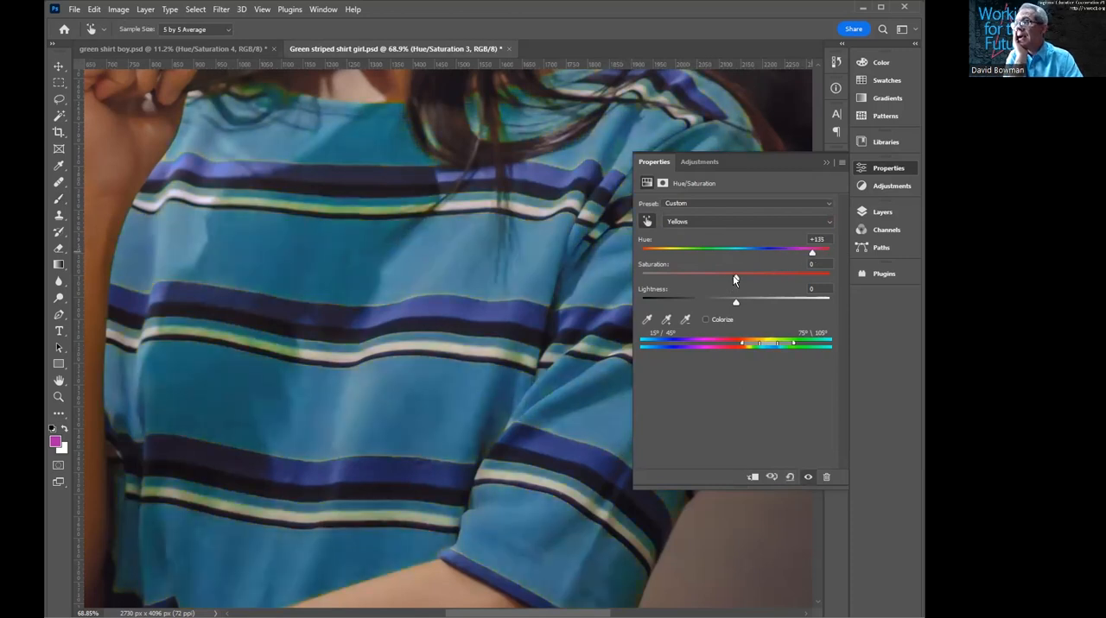
pyautogui.moveTo(779, 278); pyautogui.dragTo(794, 278)
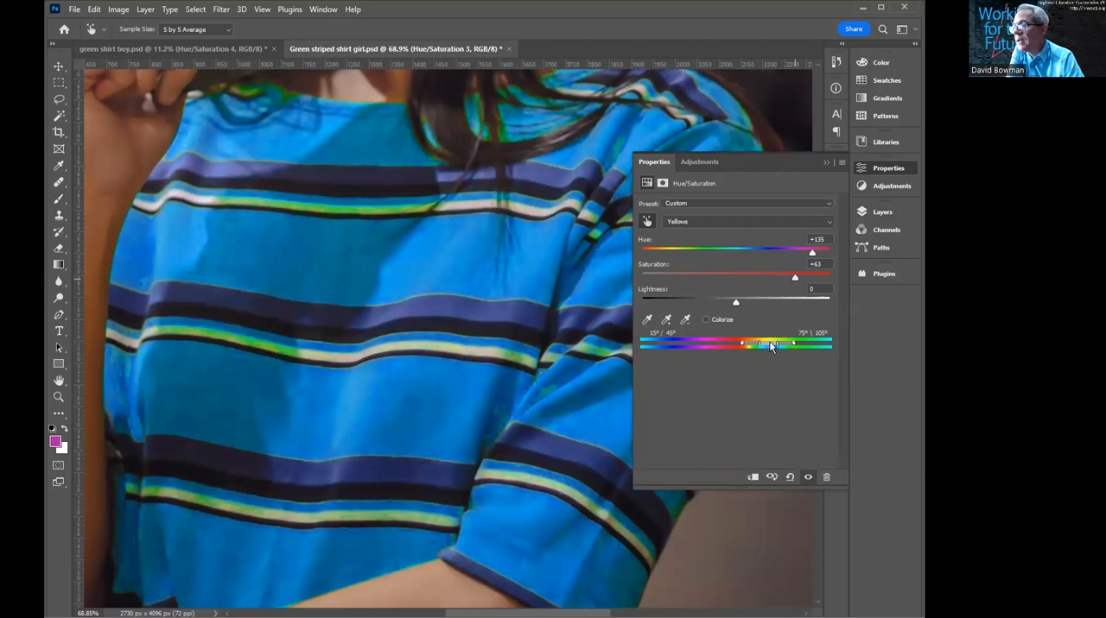
# - Shift and widen the affected color range to 20°/60° at its low end and 131°/162° at its high end
pyautogui.moveTo(777, 342); pyautogui.dragTo(783, 342)
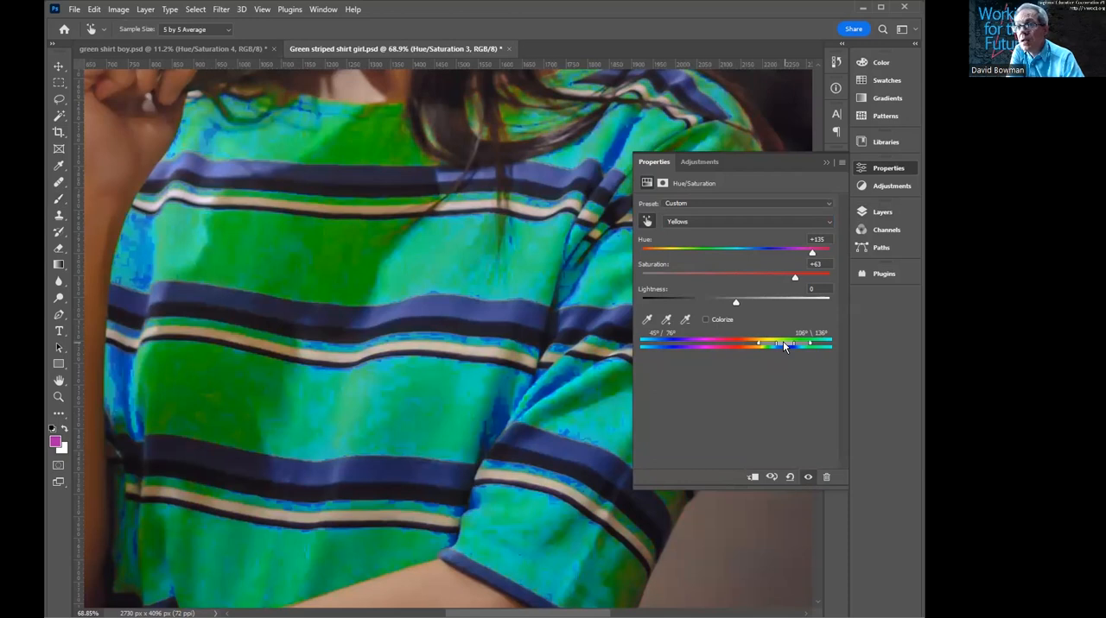
pyautogui.moveTo(786, 343); pyautogui.dragTo(789, 343)
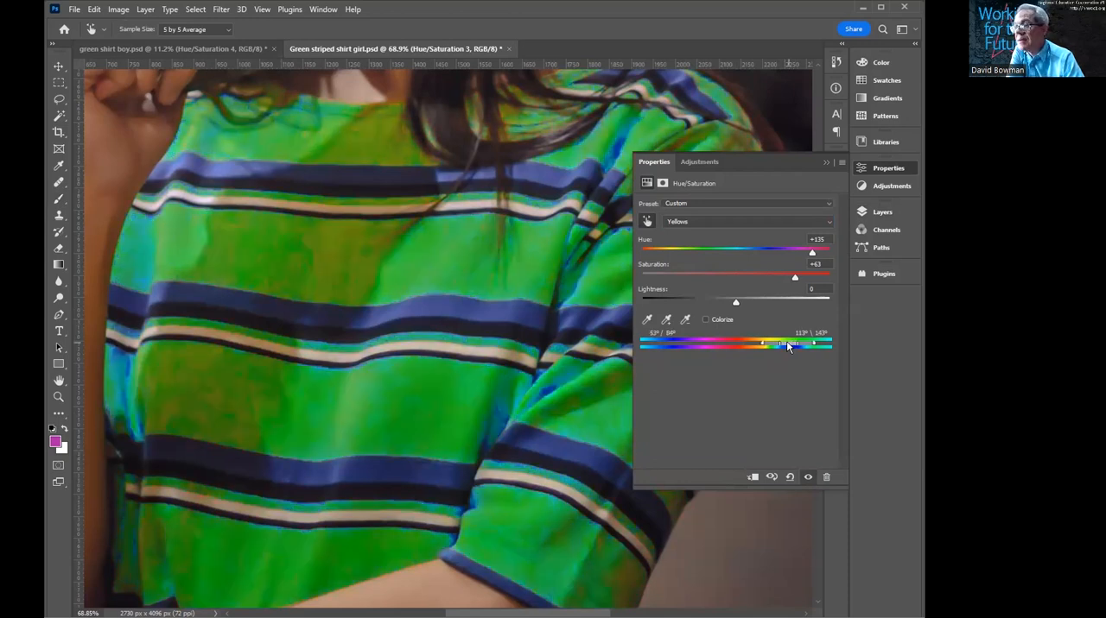
pyautogui.moveTo(787, 343); pyautogui.dragTo(787, 343)
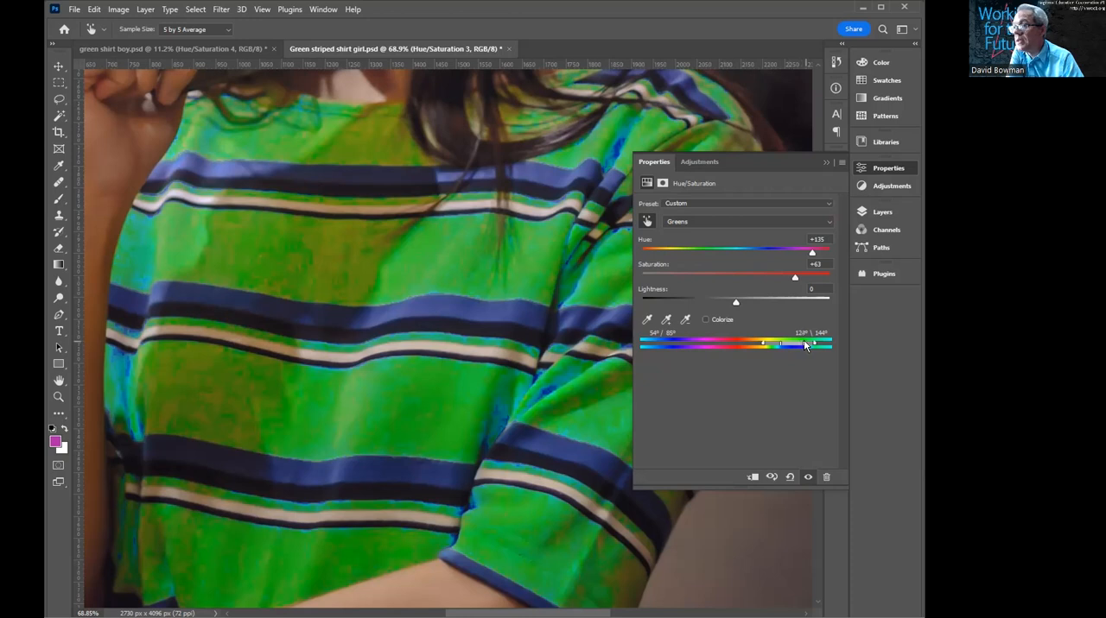
pyautogui.moveTo(813, 346); pyautogui.dragTo(824, 346)
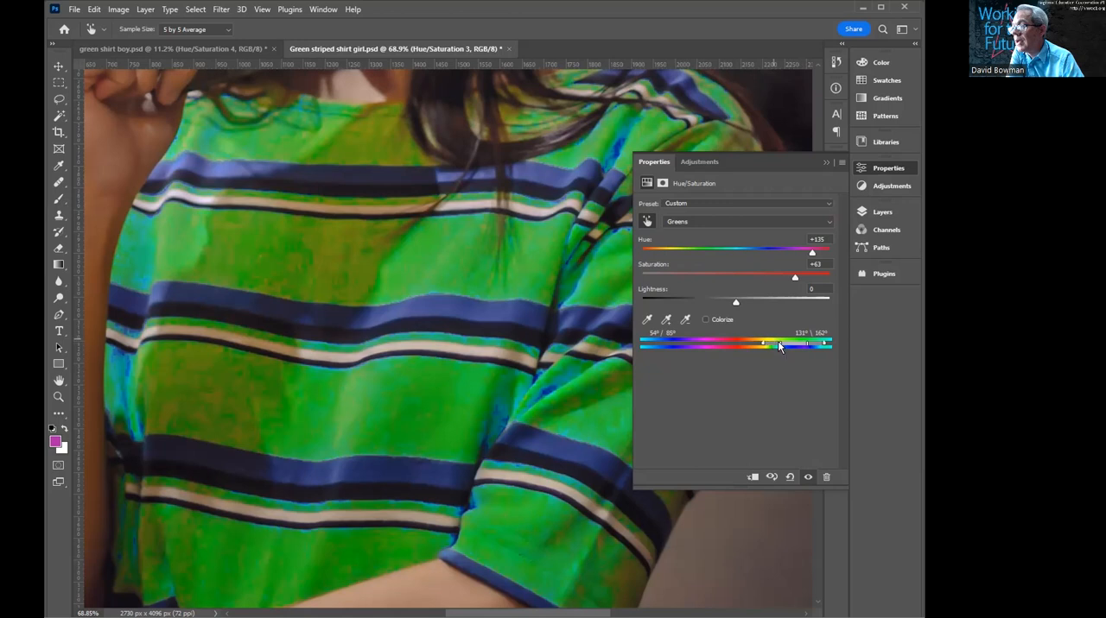
pyautogui.moveTo(773, 342); pyautogui.dragTo(745, 339)
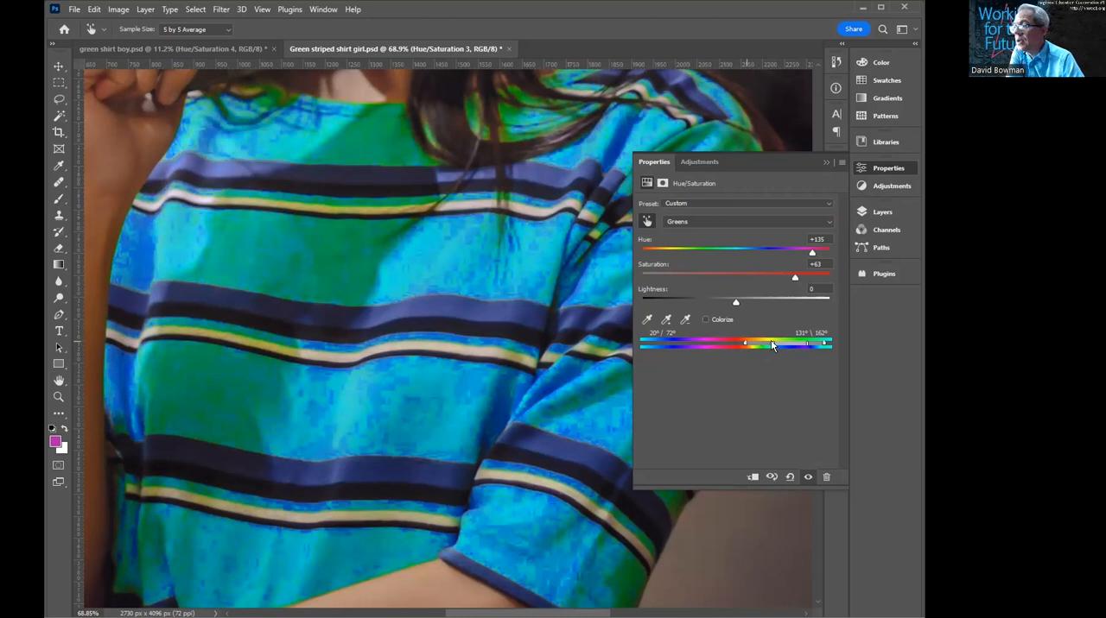
pyautogui.moveTo(771, 344); pyautogui.dragTo(765, 342)
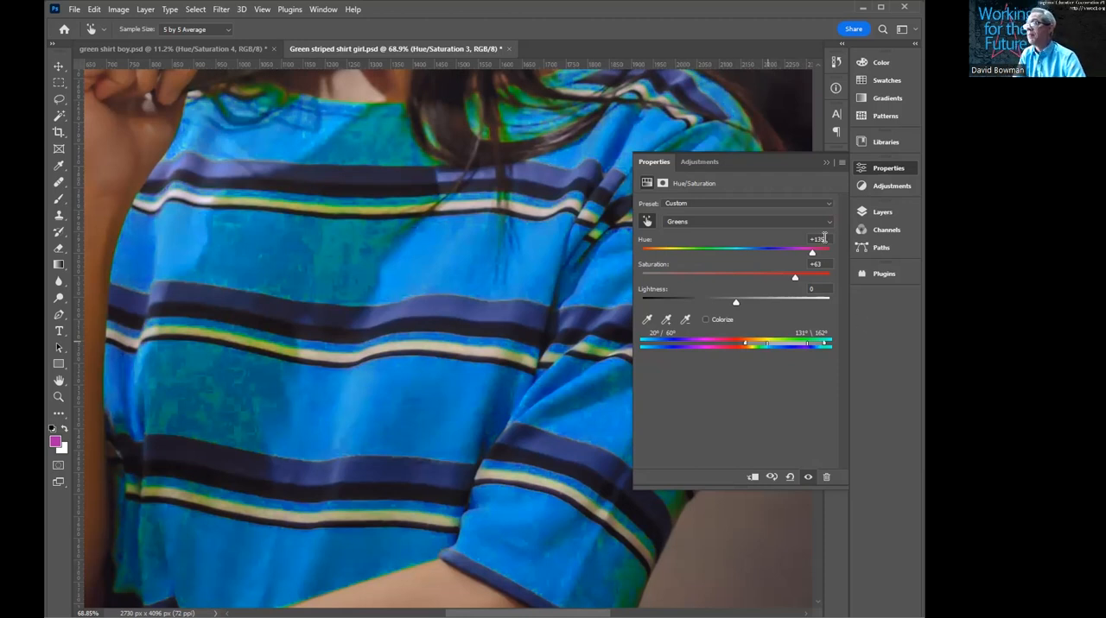
# - Set both the Hue and the Saturation of the Greens range back to 0
pyautogui.click(823, 238)
pyautogui.write('0')
pyautogui.press('Return')
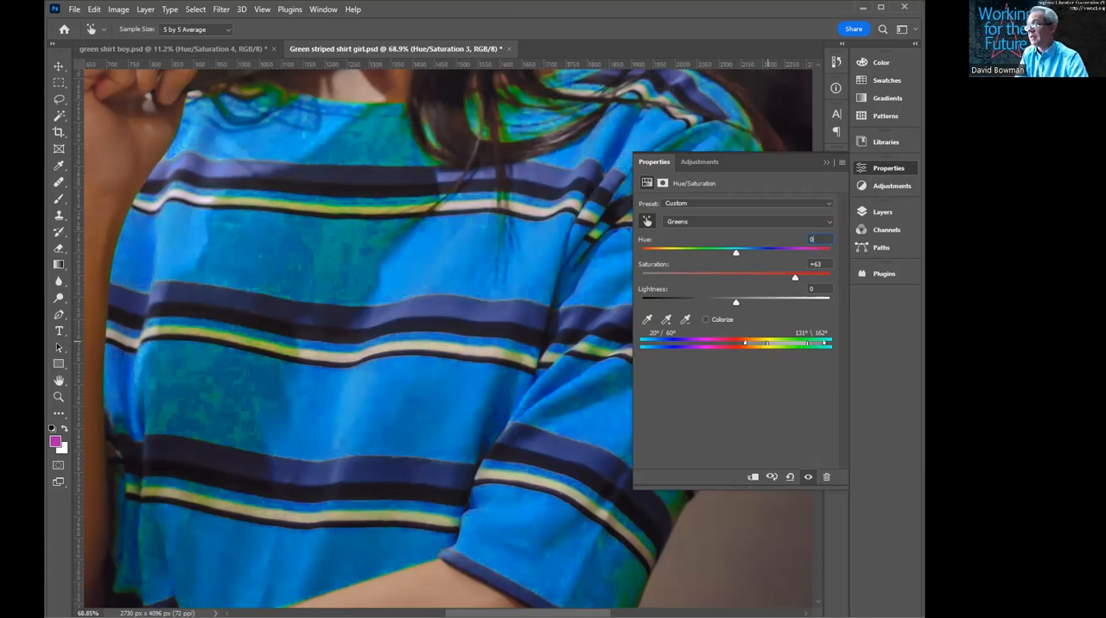
pyautogui.click(821, 263)
pyautogui.write('0')
pyautogui.press('Return')
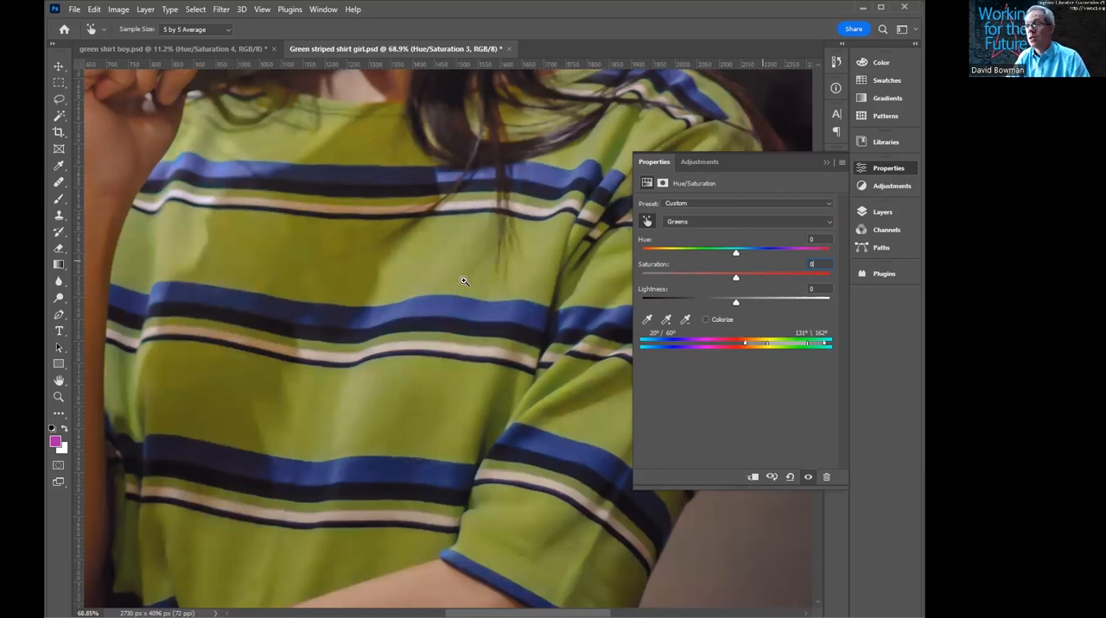
# - Recolor the shirt's green areas red by setting the Greens Hue to -72
pyautogui.moveTo(481, 285); pyautogui.dragTo(445, 282)
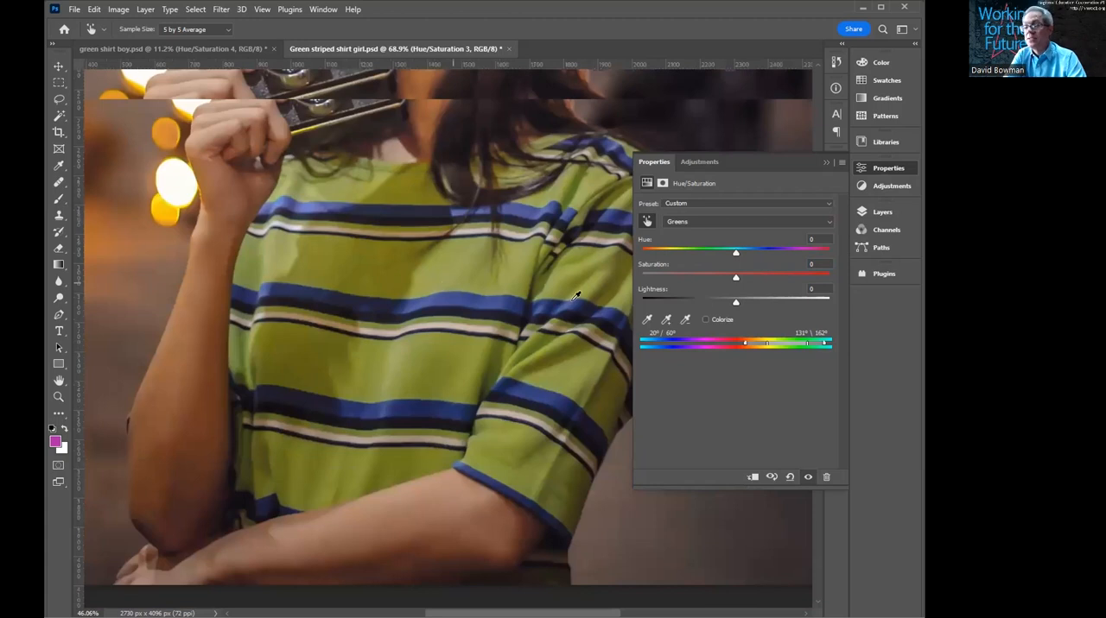
pyautogui.moveTo(735, 252); pyautogui.dragTo(741, 257)
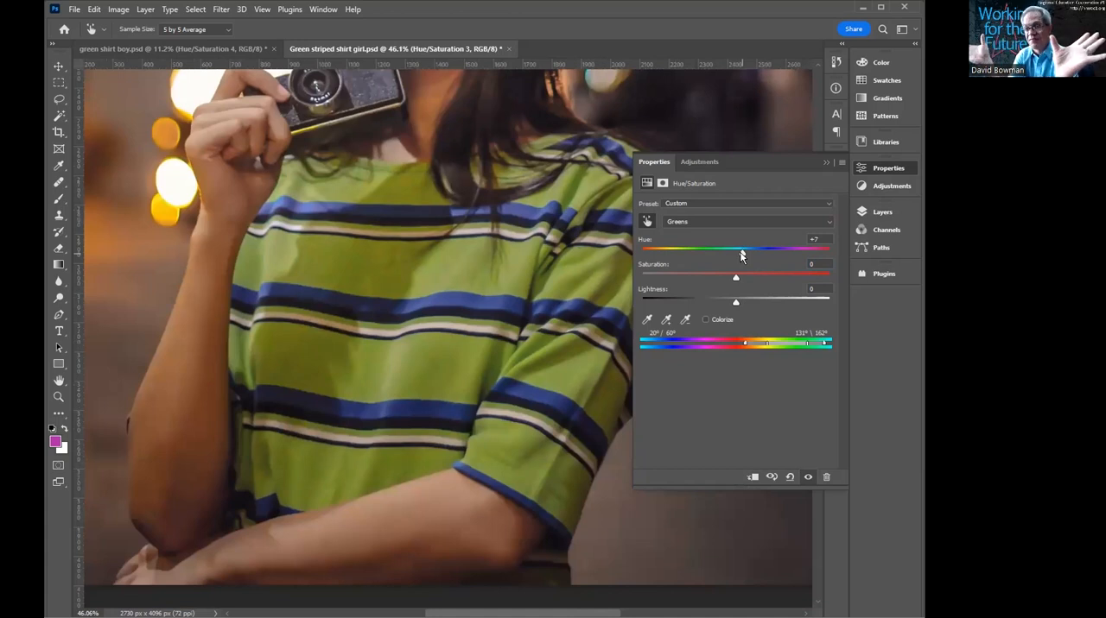
pyautogui.moveTo(739, 251); pyautogui.dragTo(683, 253)
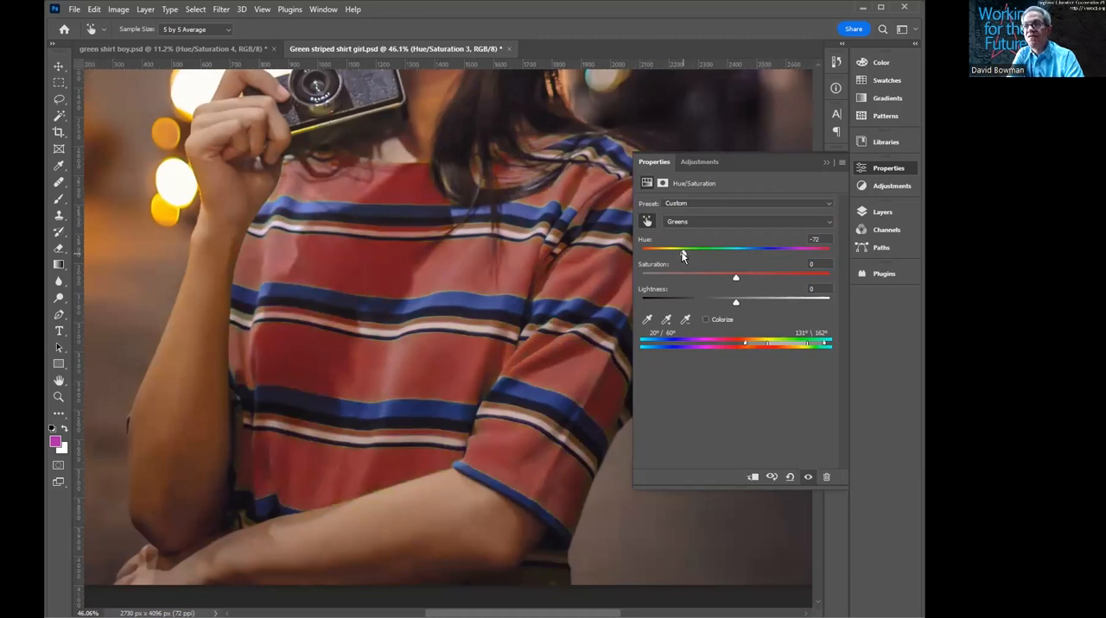
# - Show Layer 5 and brush magenta circles on it around the existing marks on the blue and white stripes
pyautogui.click(888, 212)
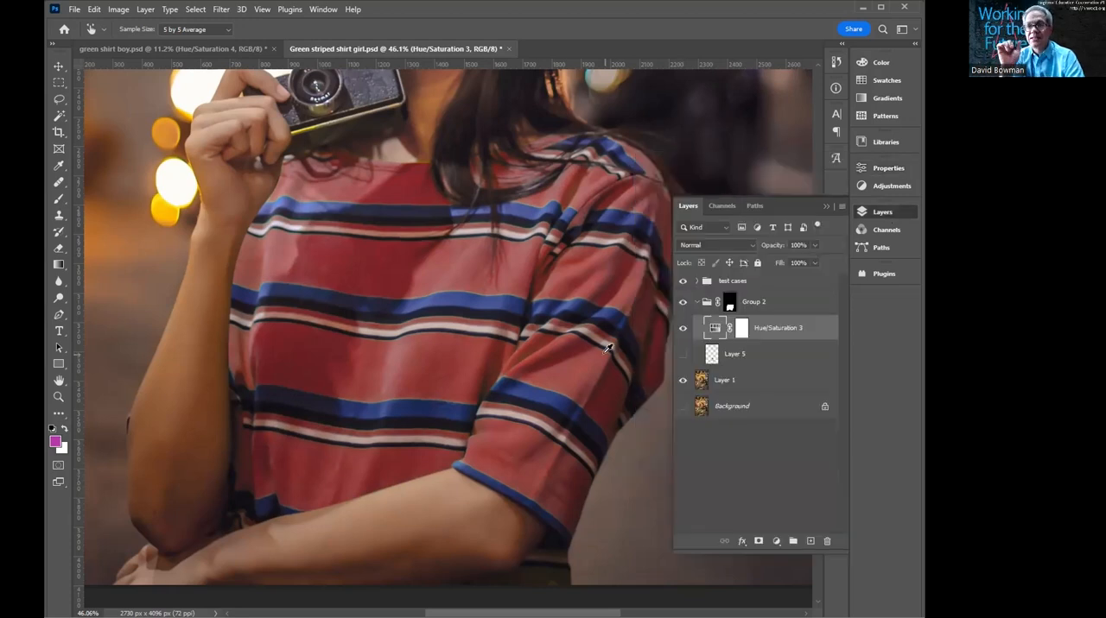
pyautogui.click(680, 357)
pyautogui.moveTo(469, 311); pyautogui.dragTo(530, 298)
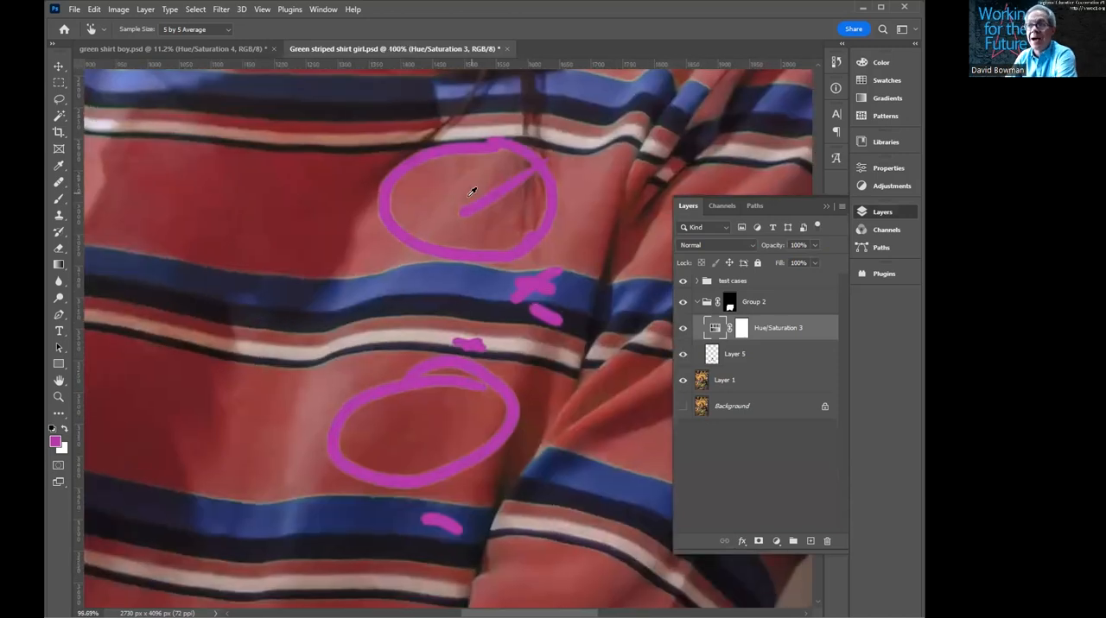
pyautogui.click(701, 361)
pyautogui.press('b')
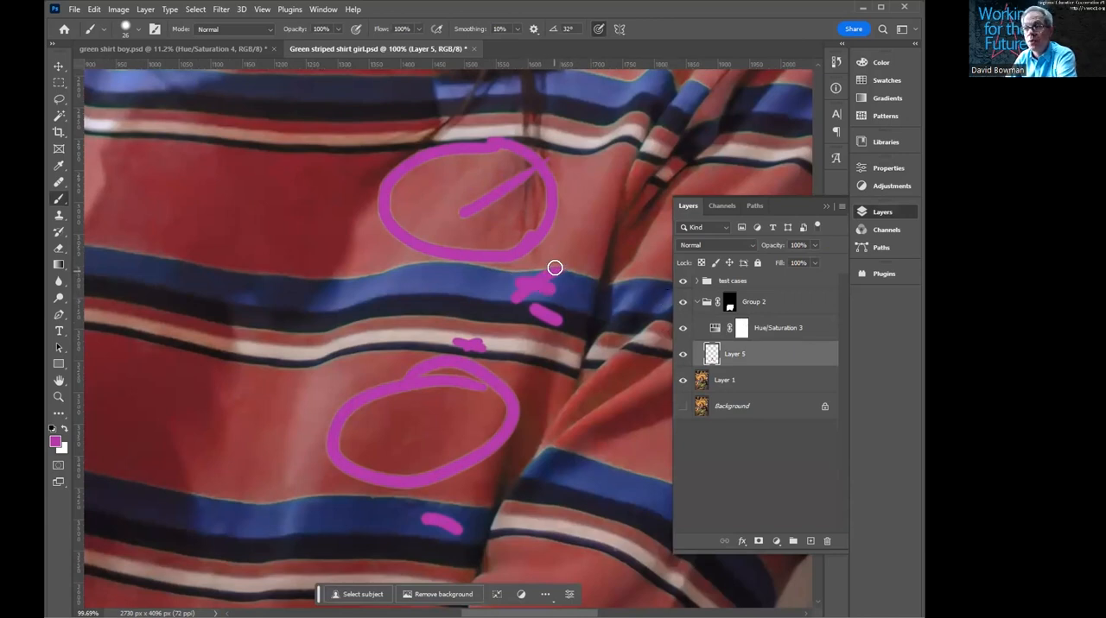
pyautogui.moveTo(562, 251)
pyautogui.mouseDown()
pyautogui.moveTo(557, 313)
pyautogui.moveTo(523, 303)
pyautogui.moveTo(551, 325)
pyautogui.moveTo(528, 310)
pyautogui.moveTo(499, 339)
pyautogui.moveTo(476, 360)
pyautogui.mouseUp()
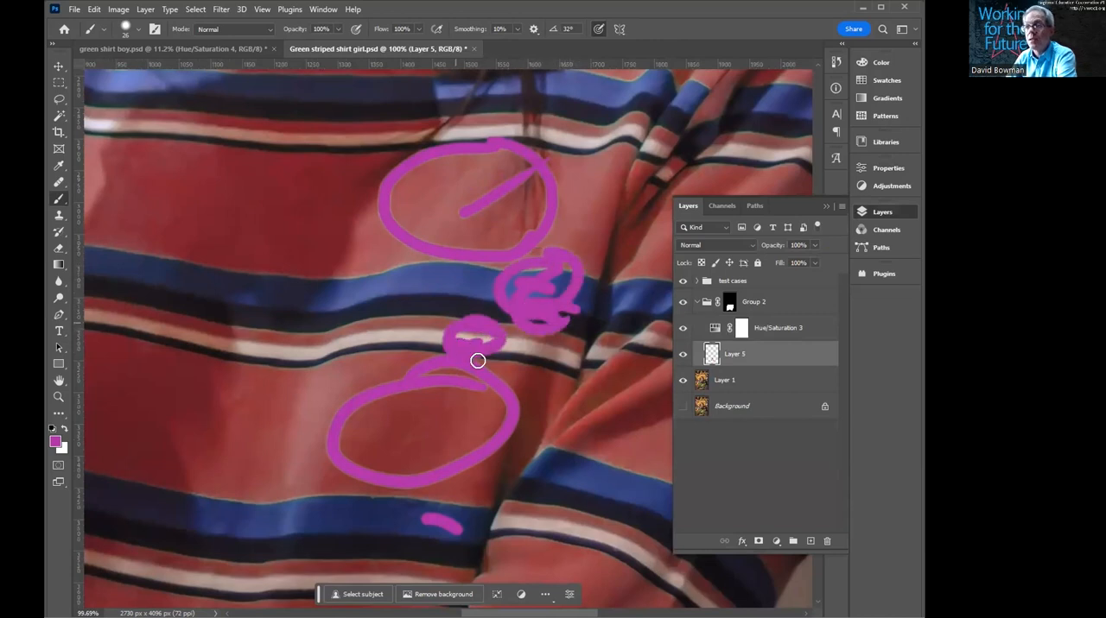
pyautogui.moveTo(466, 518)
pyautogui.mouseDown()
pyautogui.moveTo(401, 507)
pyautogui.moveTo(475, 509)
pyautogui.moveTo(444, 523)
pyautogui.mouseUp()
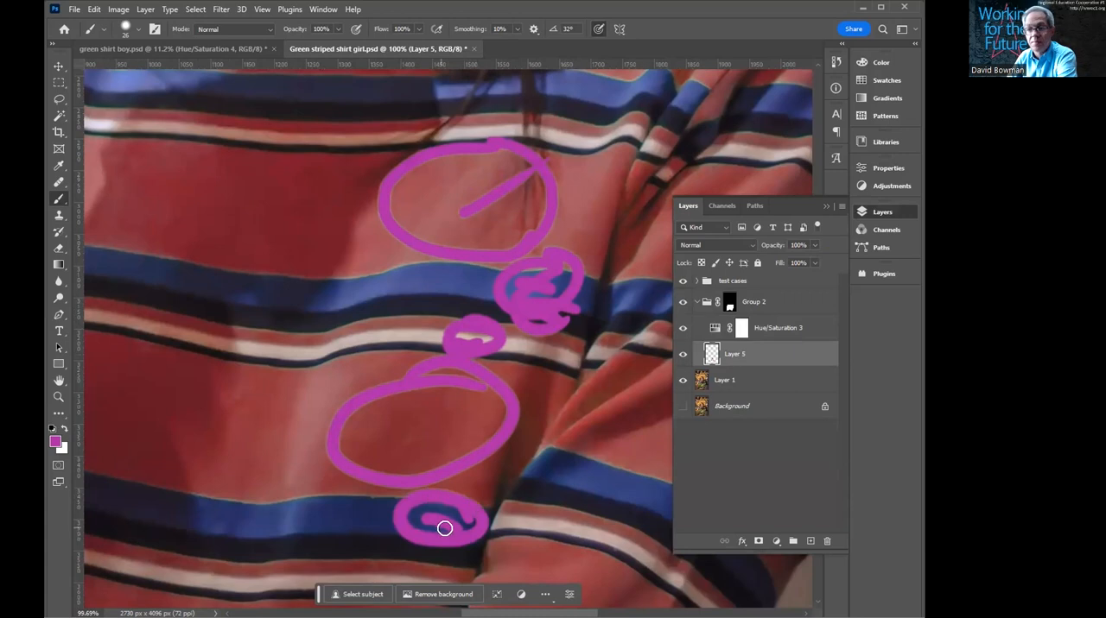
# - Compare the marked areas with Hue/Saturation 3 hidden and shown, leave it visible, and hide Layer 5
pyautogui.click(683, 328)
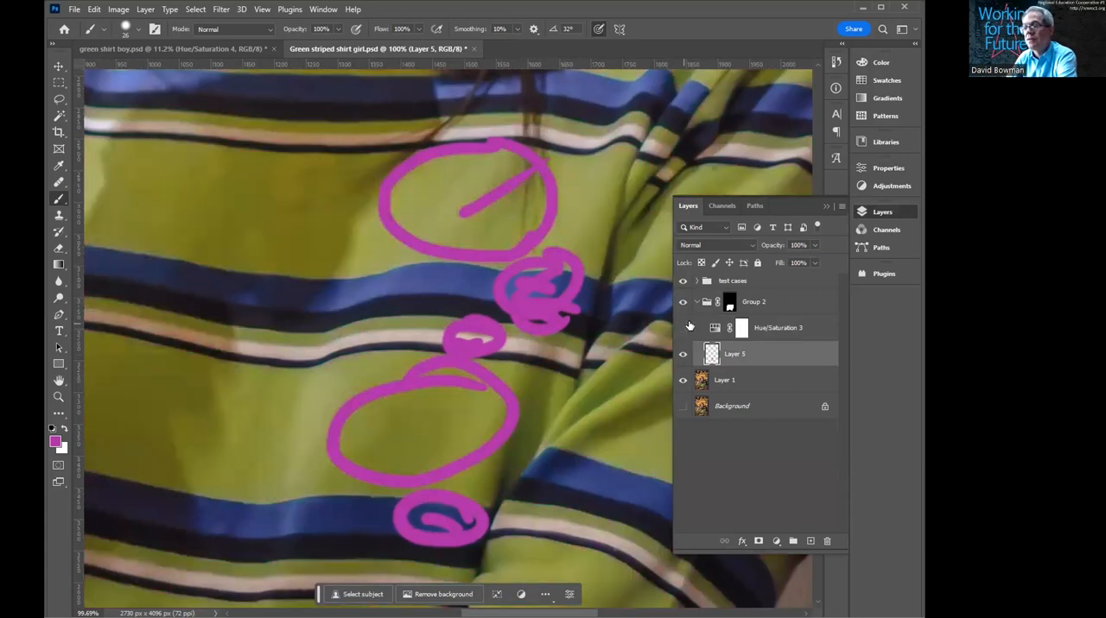
pyautogui.click(683, 327)
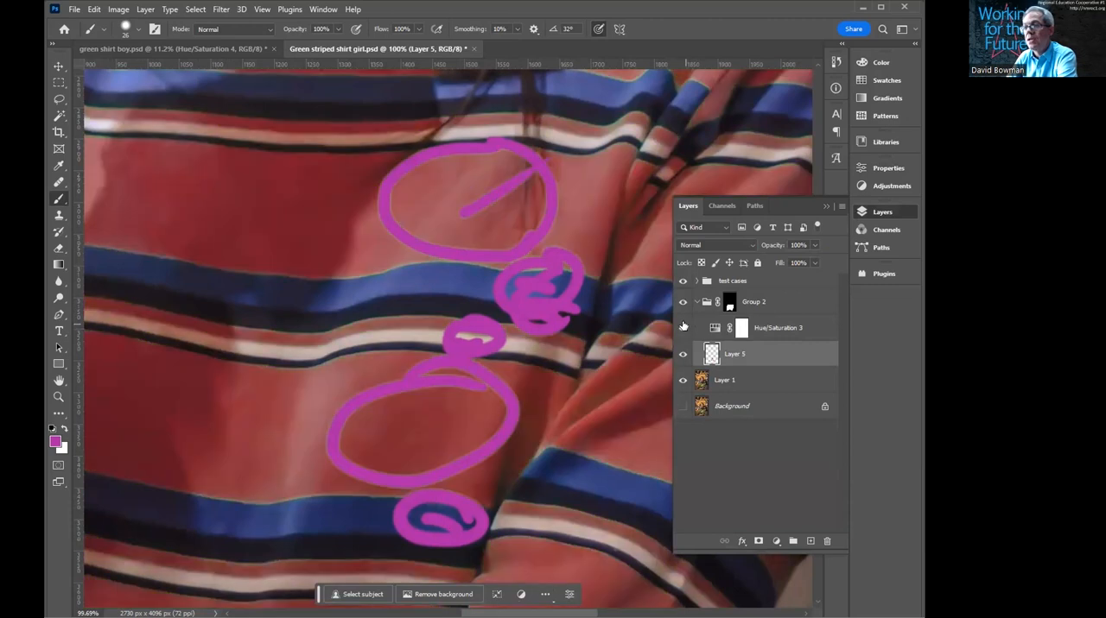
pyautogui.click(683, 327)
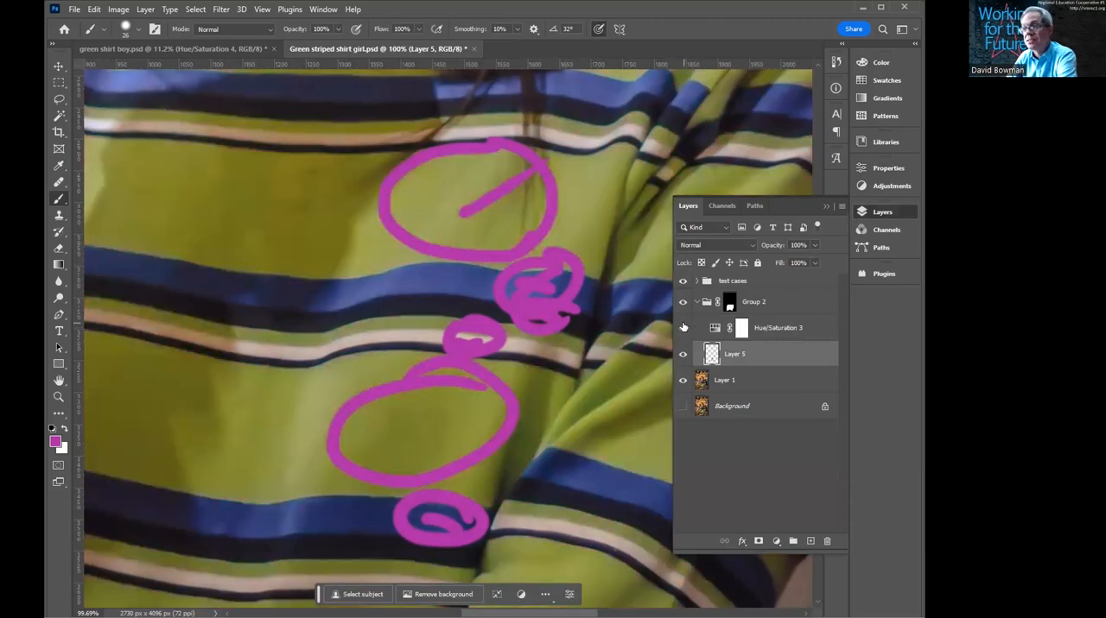
pyautogui.click(683, 328)
pyautogui.click(683, 328)
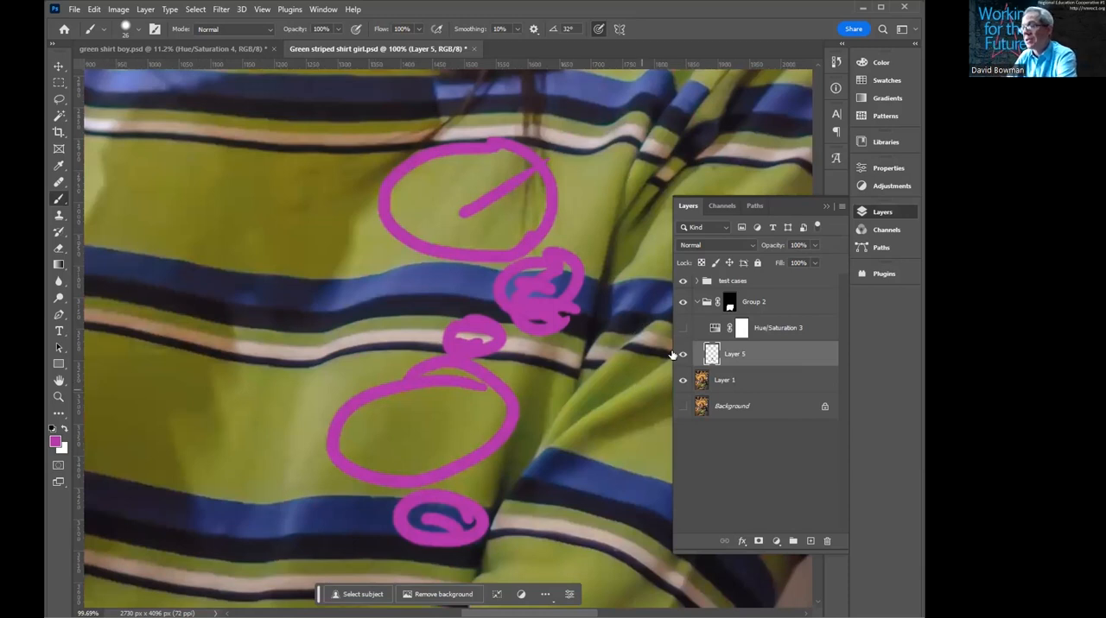
pyautogui.click(683, 328)
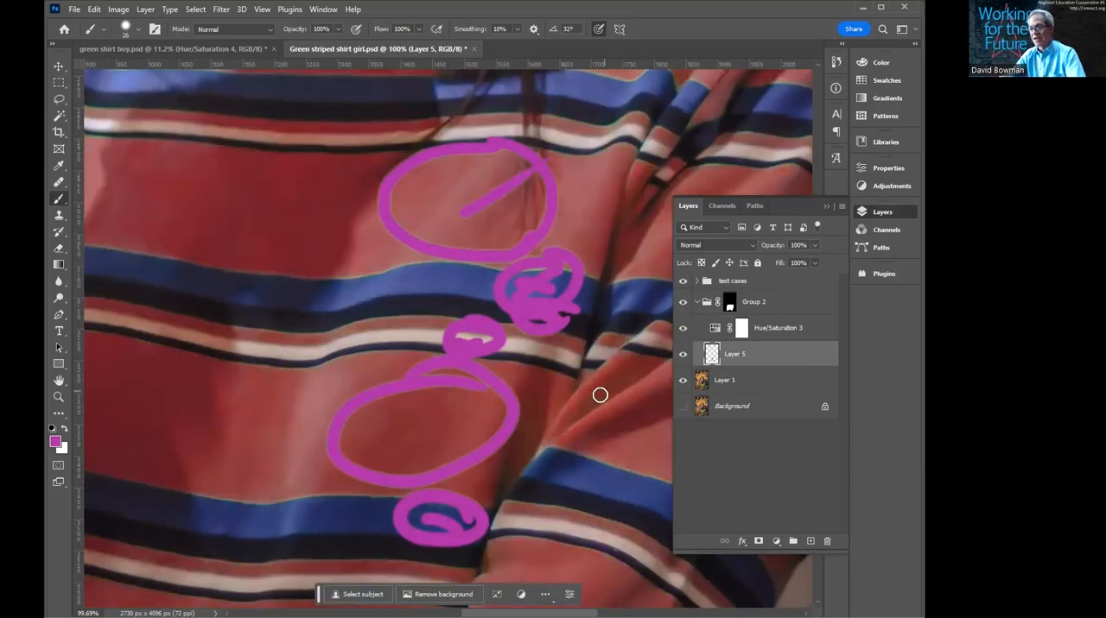
pyautogui.click(684, 354)
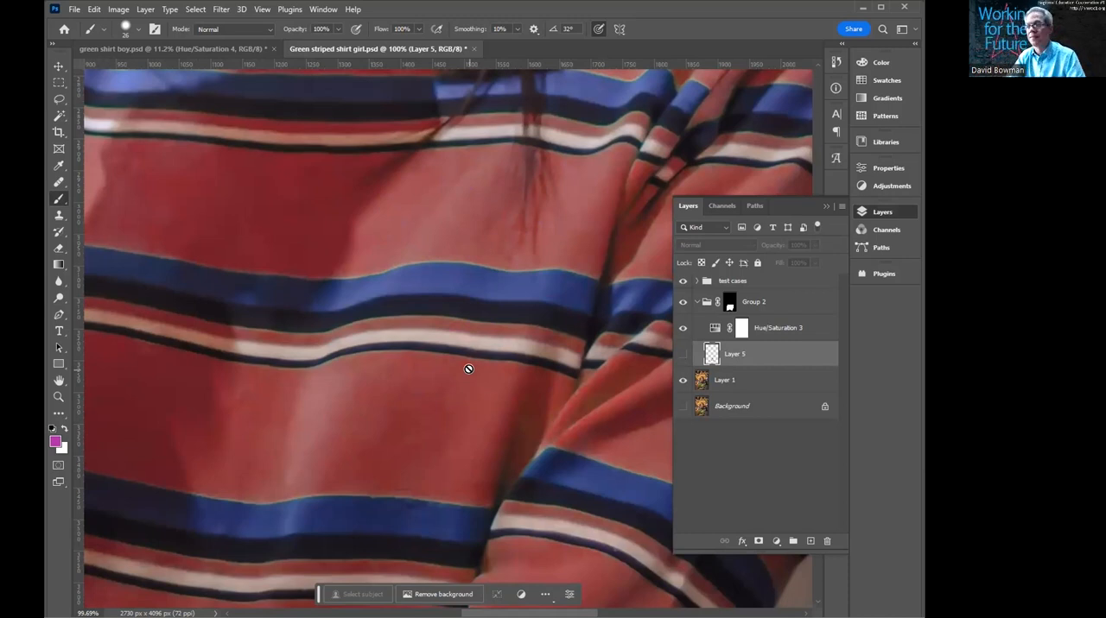
# - Reopen the Hue/Saturation 3 settings and inspect the Greens 2 and Greens color ranges
pyautogui.click(714, 331)
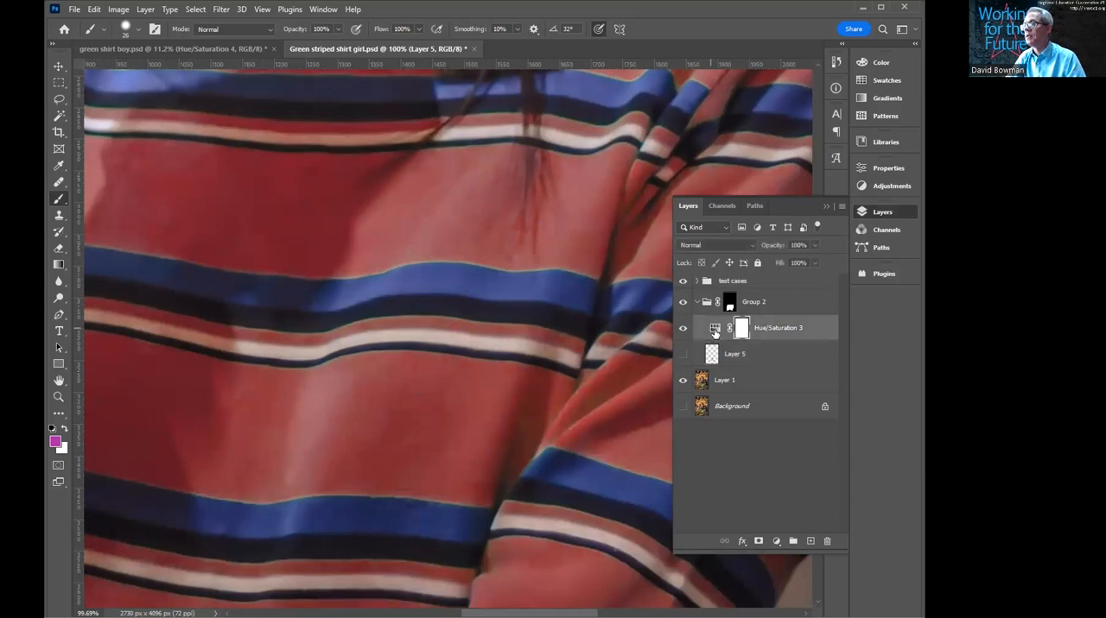
pyautogui.doubleClick(715, 331)
pyautogui.click(675, 223)
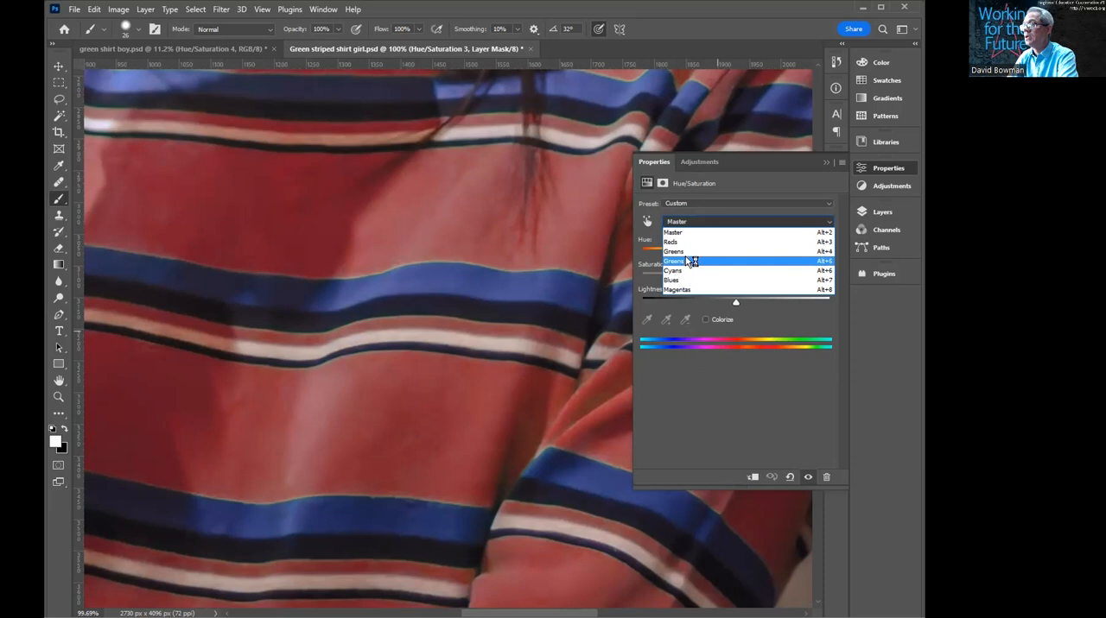
pyautogui.click(692, 260)
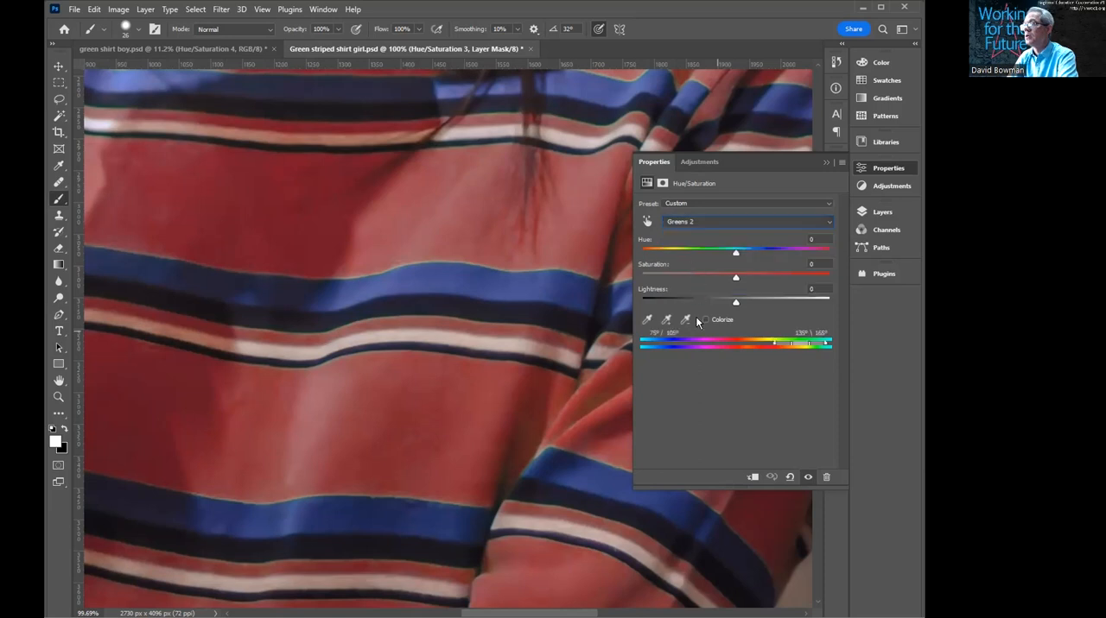
pyautogui.click(682, 223)
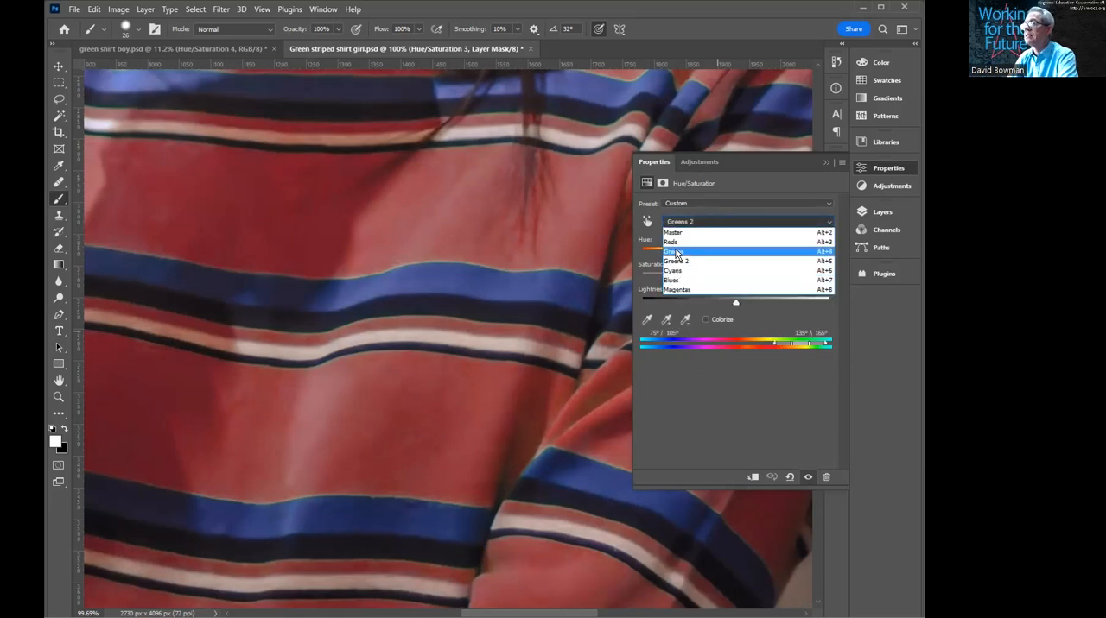
pyautogui.click(676, 251)
pyautogui.click(677, 222)
pyautogui.click(679, 221)
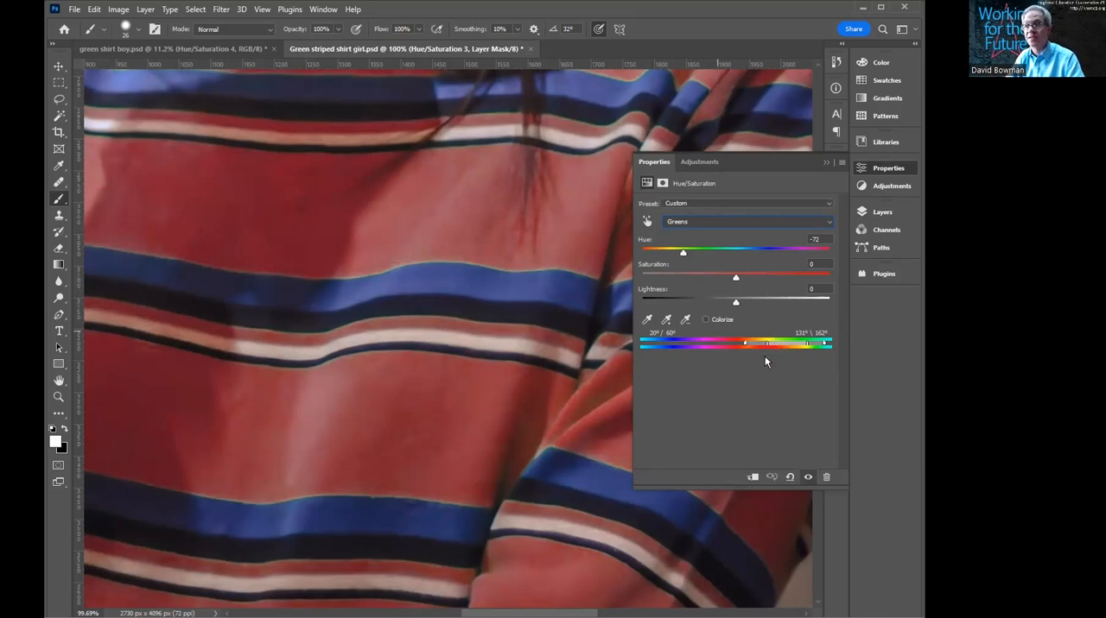
# - Compare the whole shirt with Group 2 hidden and shown, leaving the group visible
pyautogui.click(880, 211)
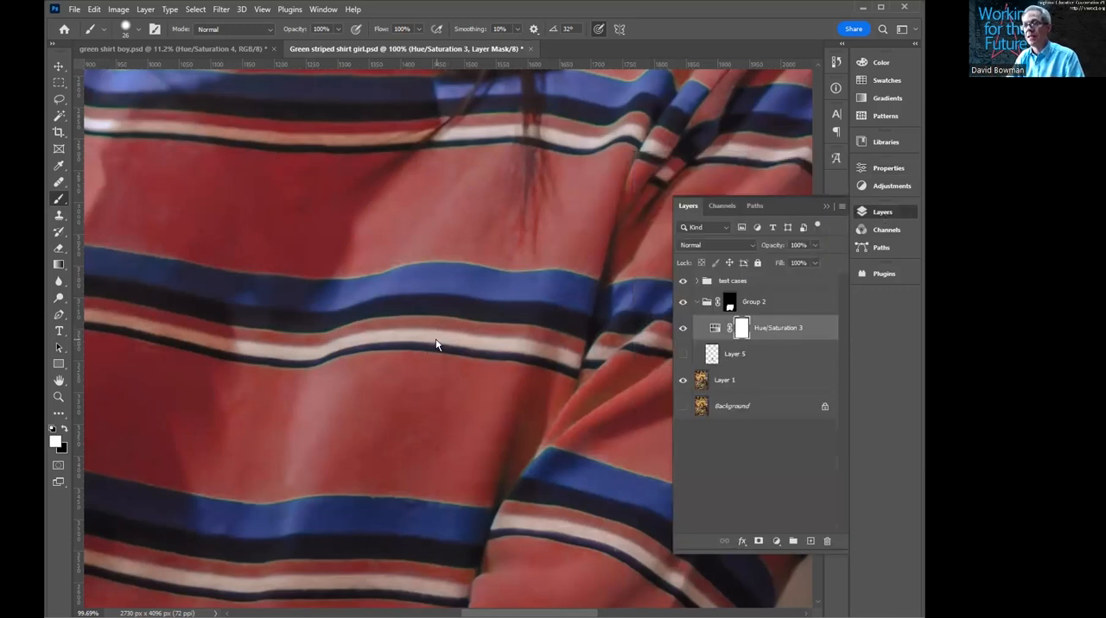
pyautogui.hotkey('ctrl', '0')
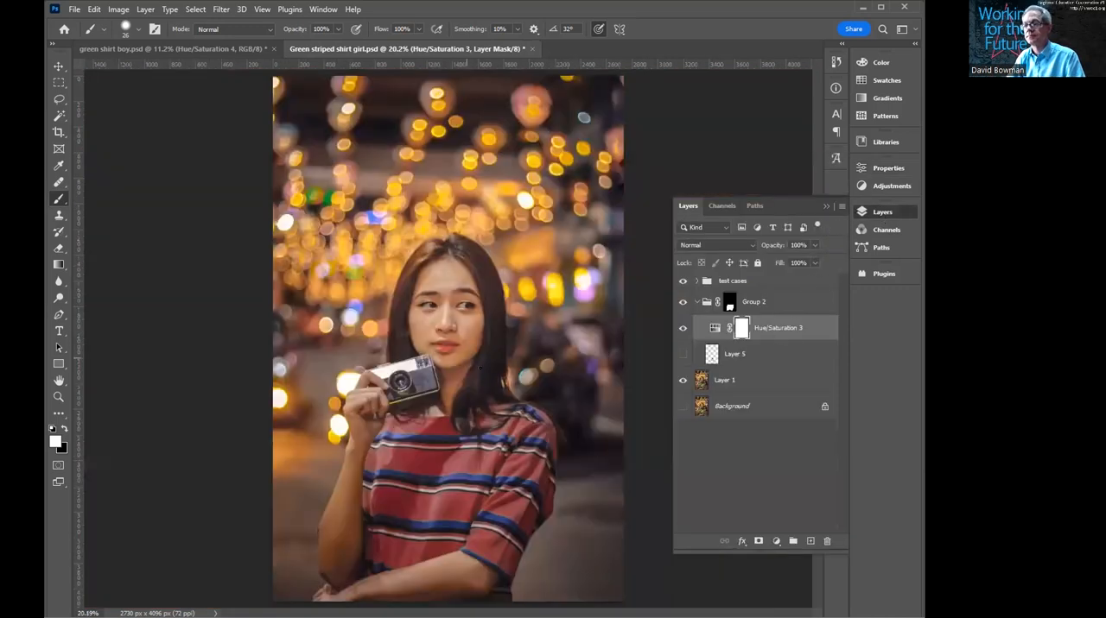
pyautogui.click(682, 303)
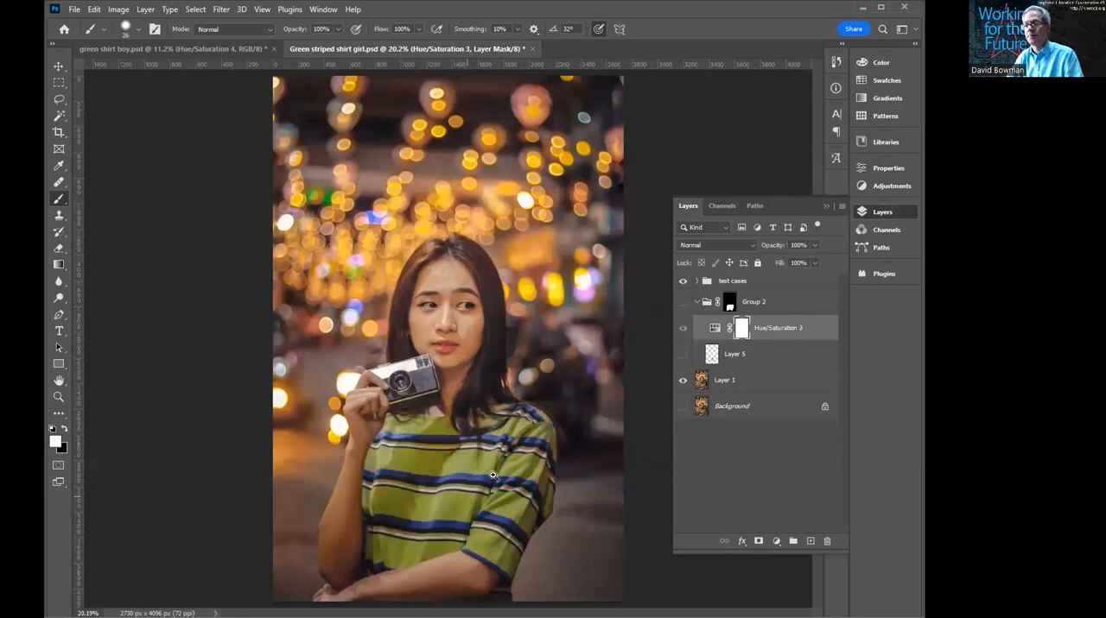
pyautogui.scroll(3, 527, 455)
pyautogui.scroll(-2, 519, 432)
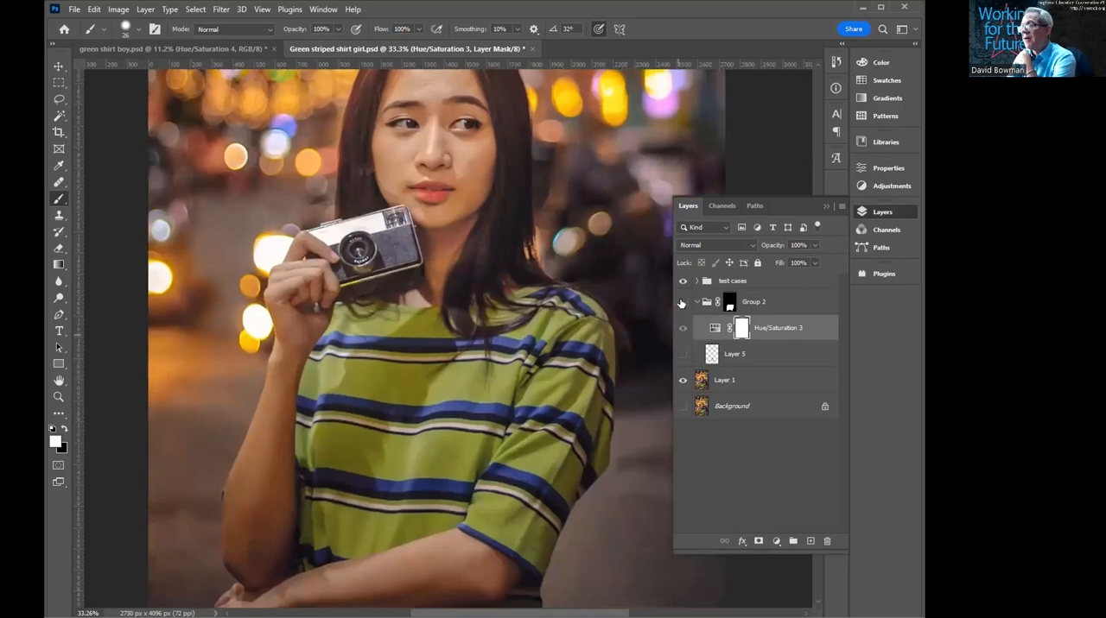
pyautogui.click(682, 303)
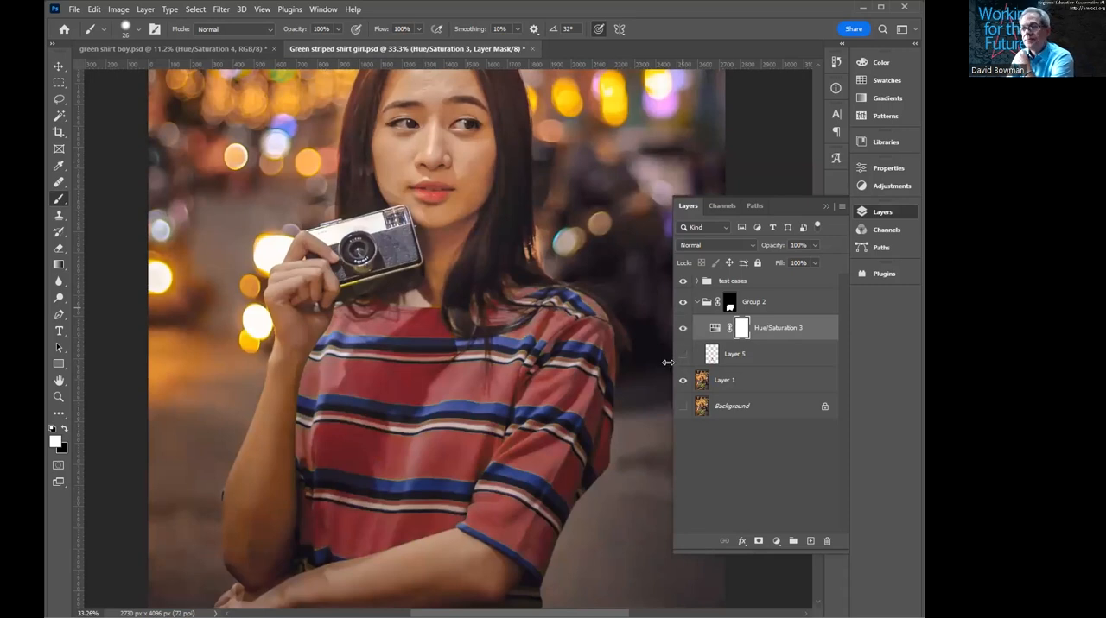
pyautogui.click(682, 302)
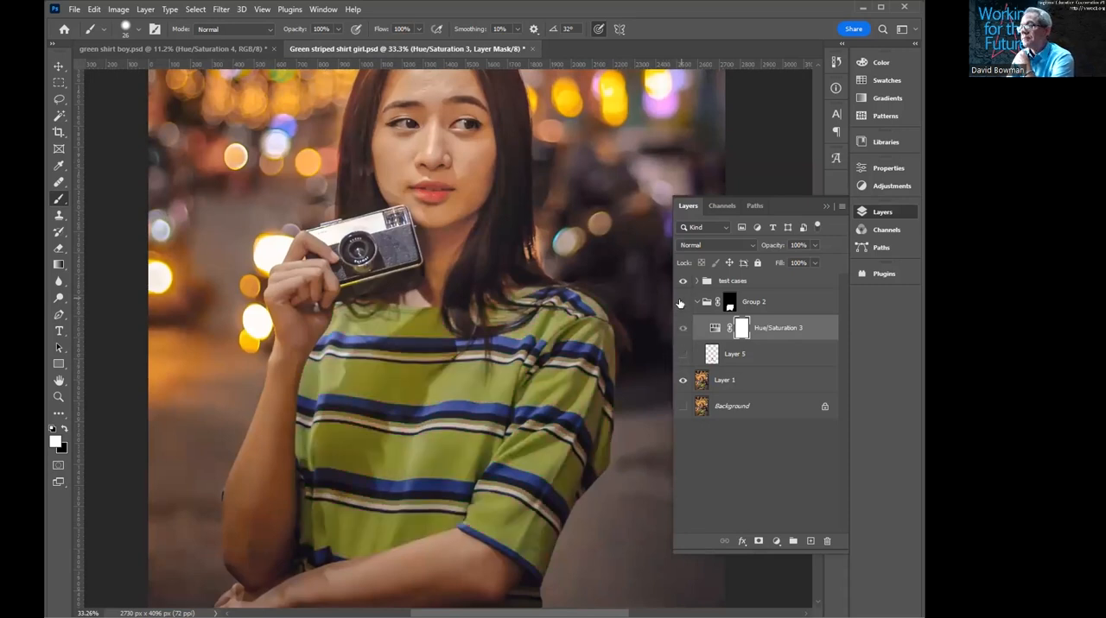
pyautogui.click(681, 305)
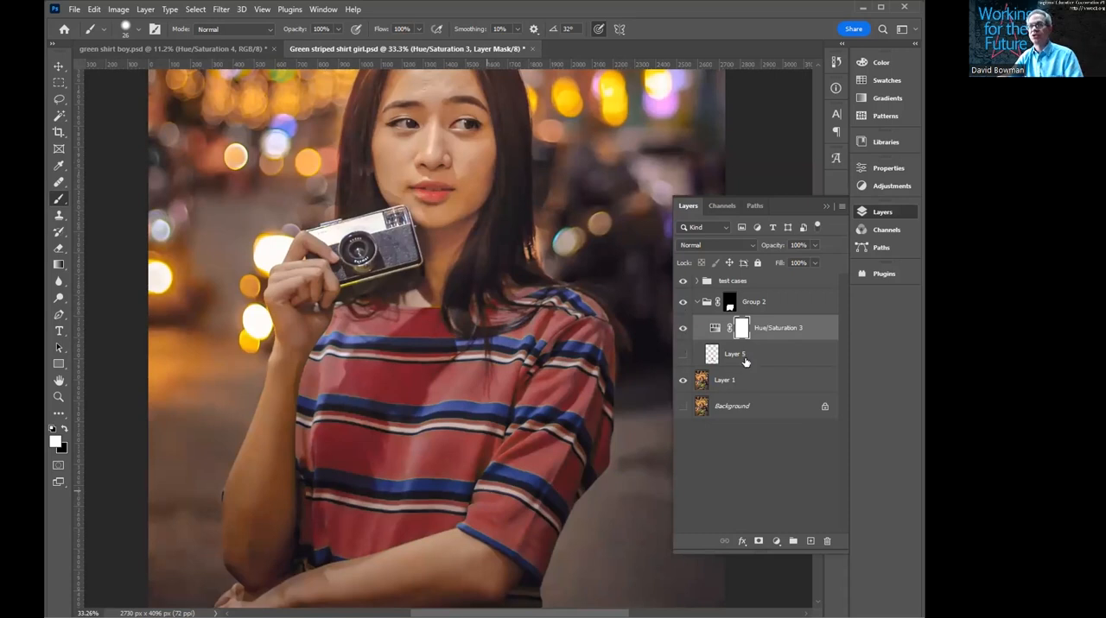
# - Switch to green shirt boy.psd, hide the Hue/Saturation 4 layer in Group 1, and keep that layer selected
pyautogui.click(228, 48)
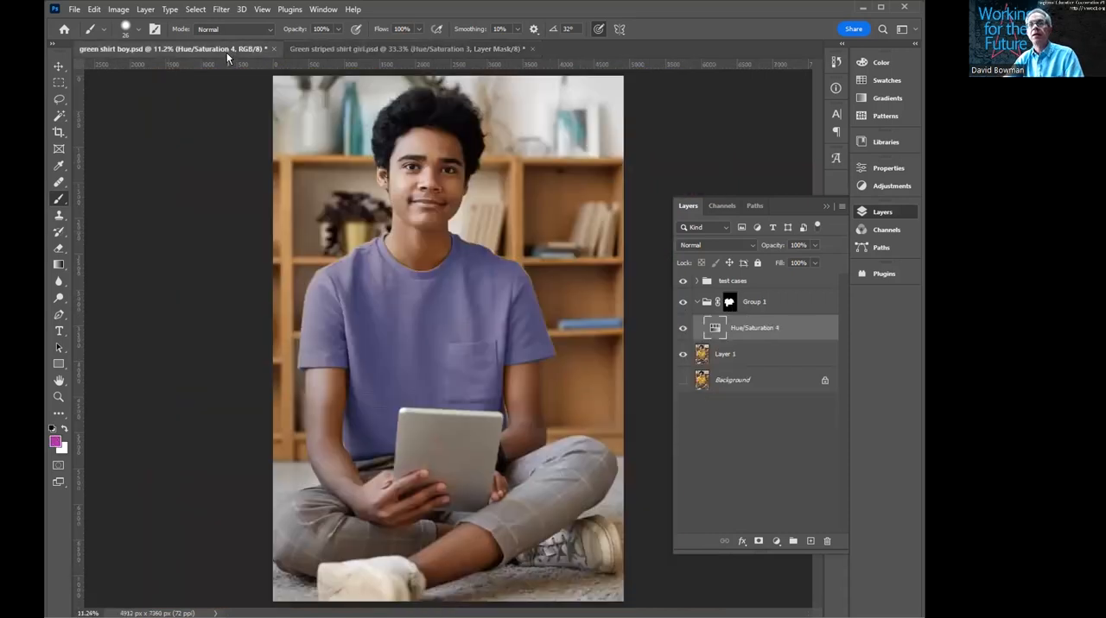
pyautogui.click(682, 328)
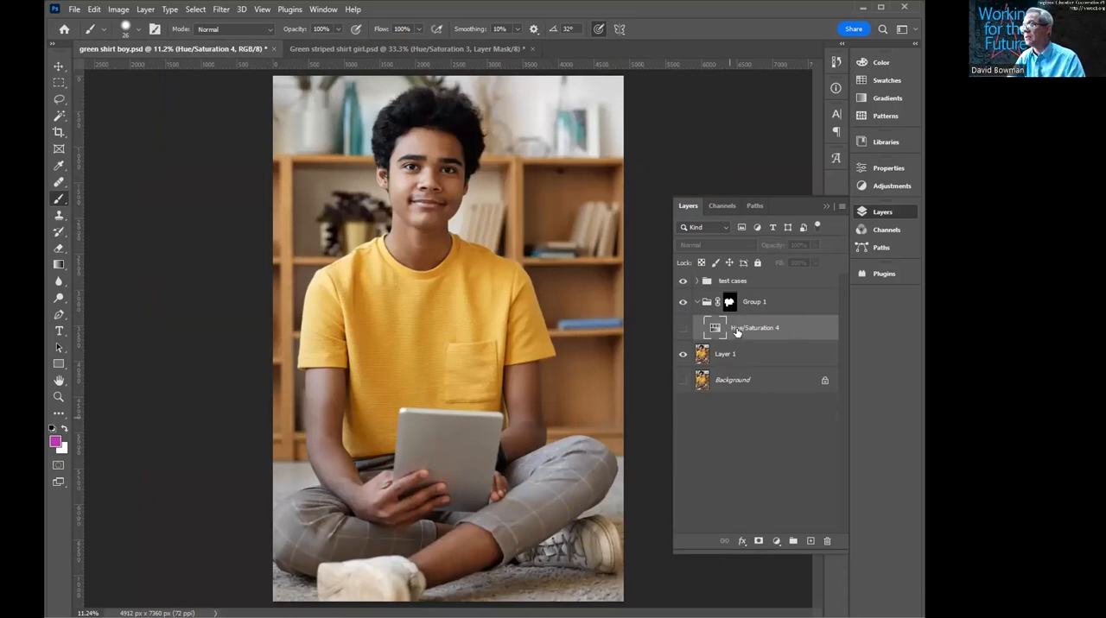
pyautogui.click(706, 302)
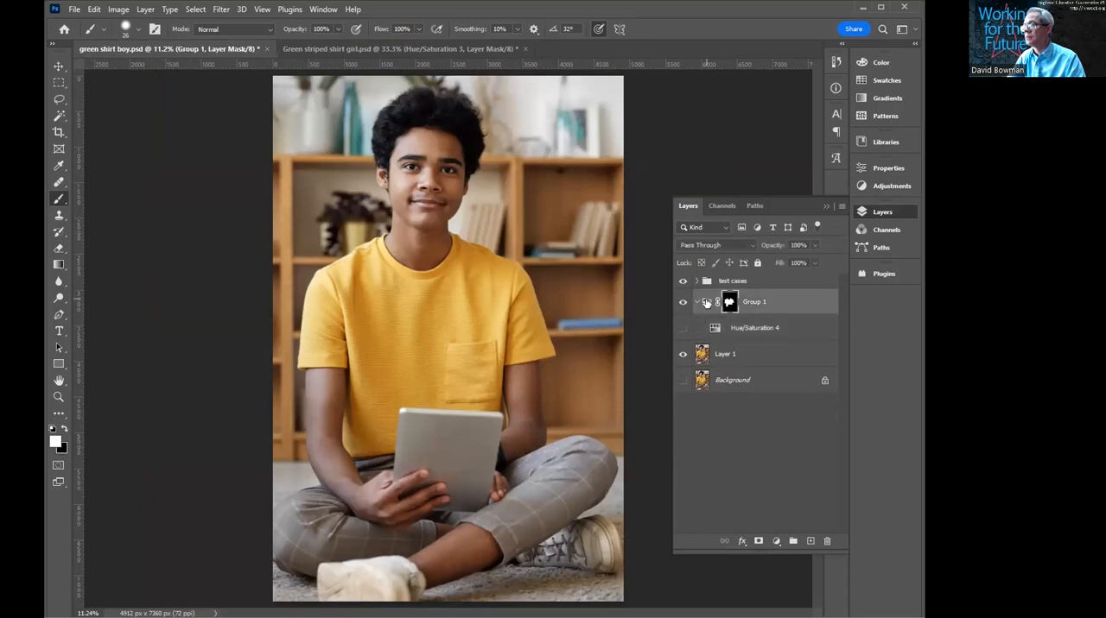
pyautogui.click(744, 331)
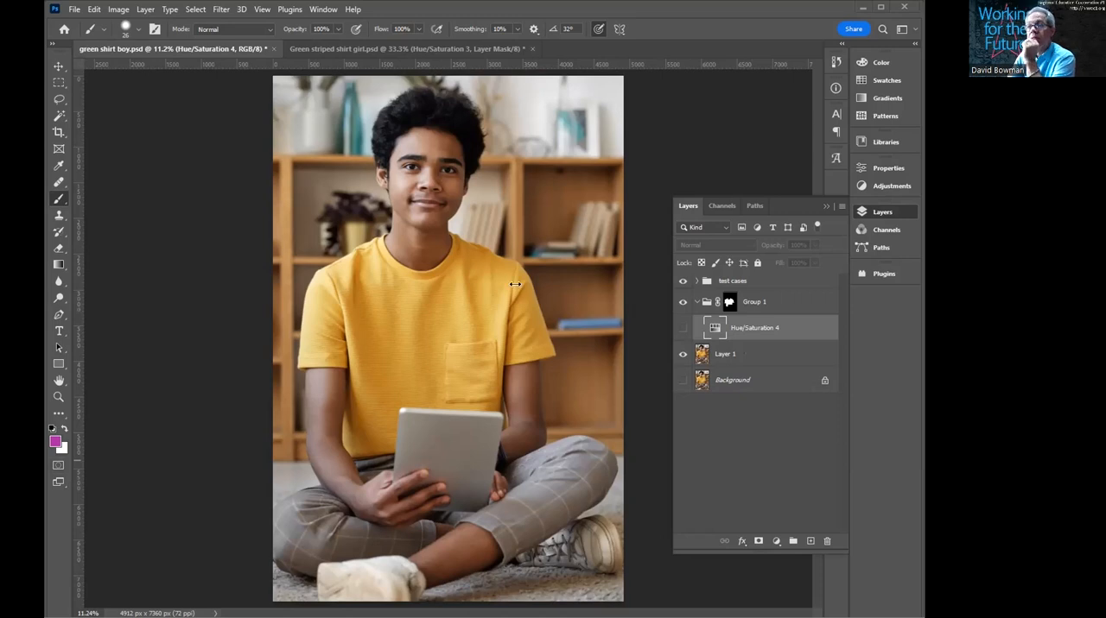
# - Place the surfing image above Hue/Saturation 4 in Group 1, scaled to 148.49% to cover the shirt, and set its blend mode to Hard Light
pyautogui.hotkey('ctrl', 't')
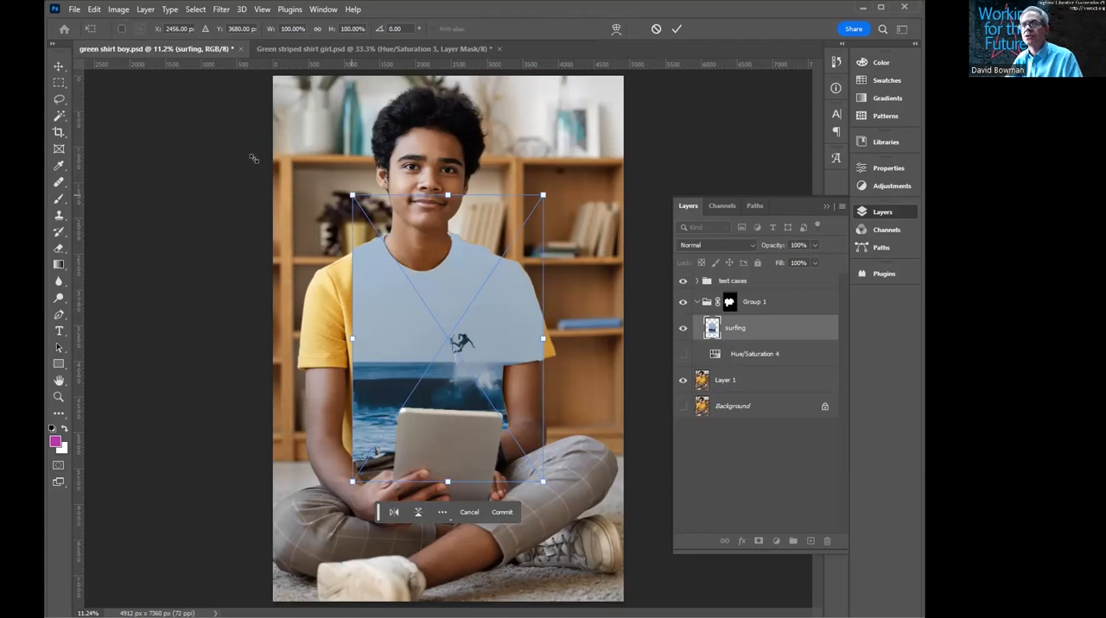
pyautogui.moveTo(353, 195); pyautogui.dragTo(295, 109)
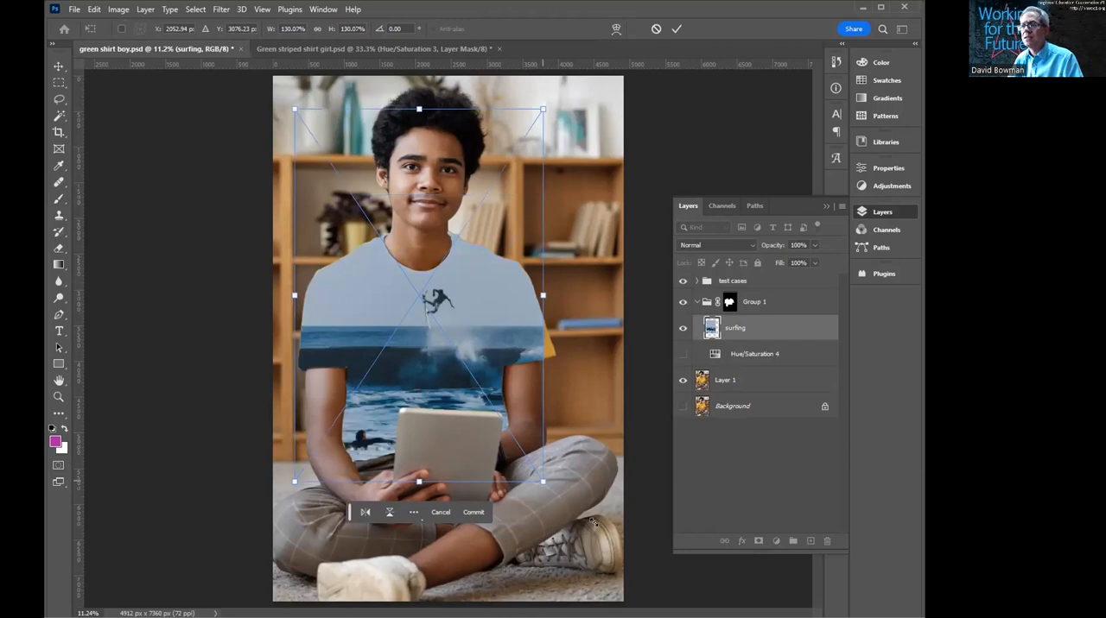
pyautogui.moveTo(451, 344); pyautogui.dragTo(448, 344)
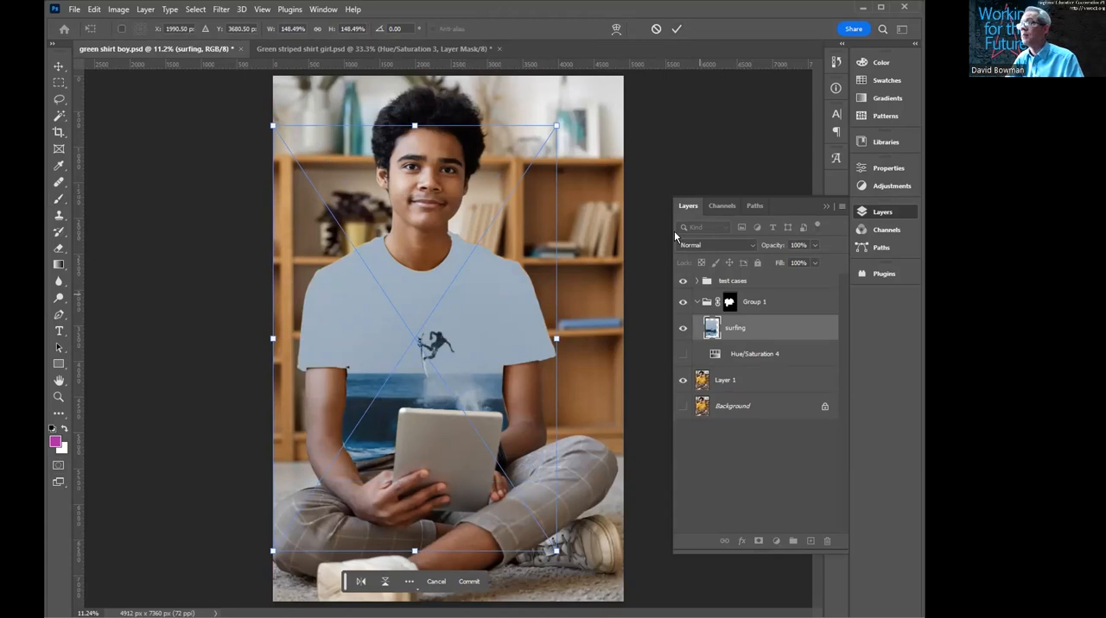
pyautogui.press('b')
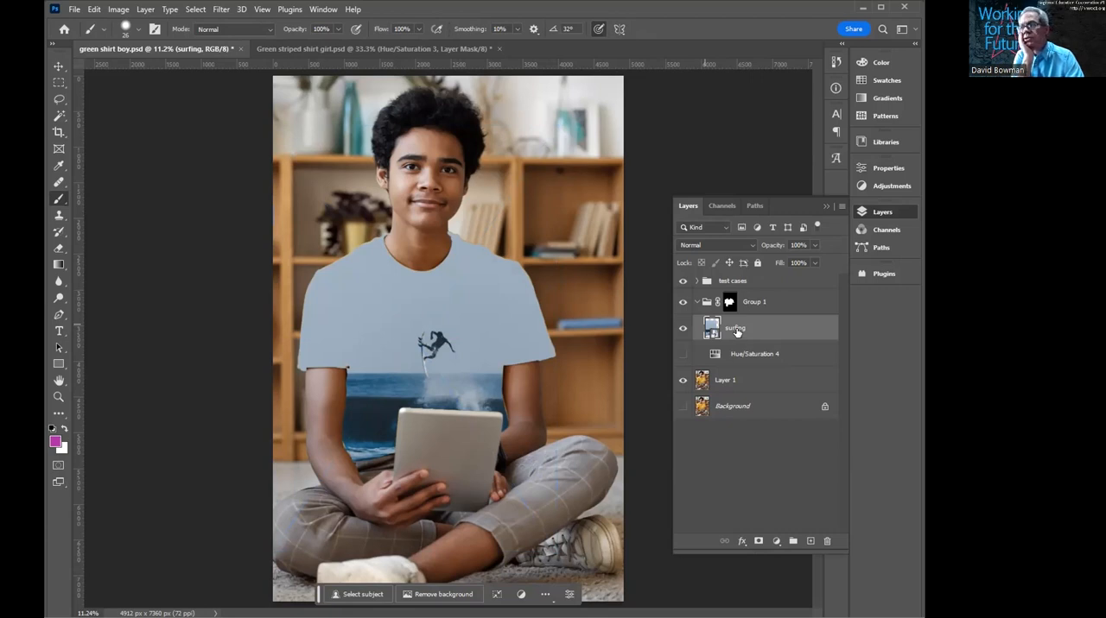
pyautogui.click(752, 246)
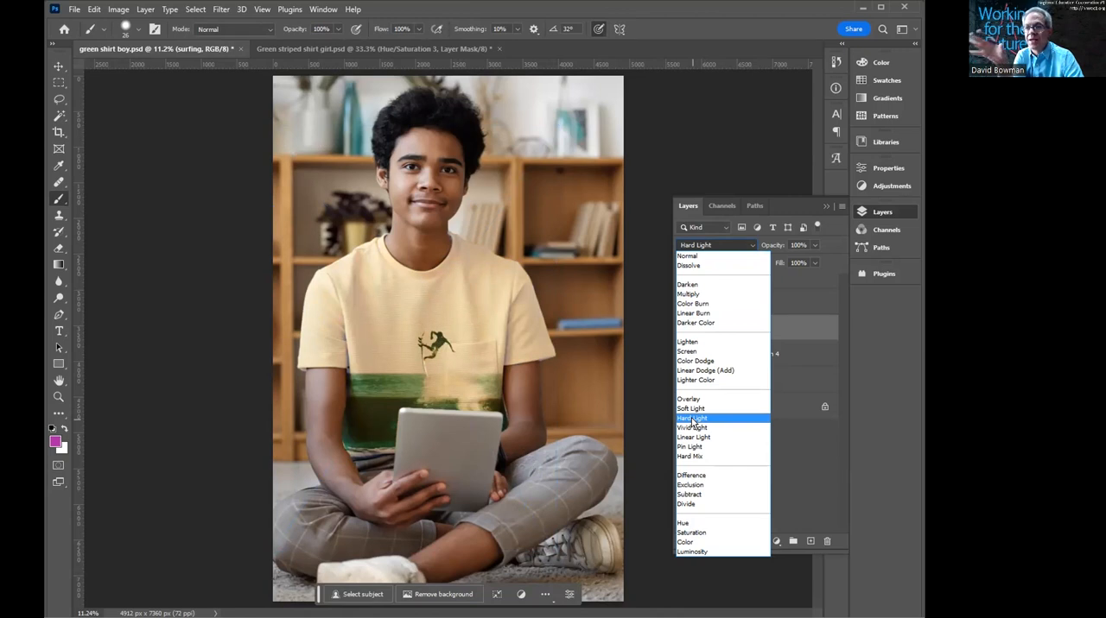
pyautogui.click(692, 419)
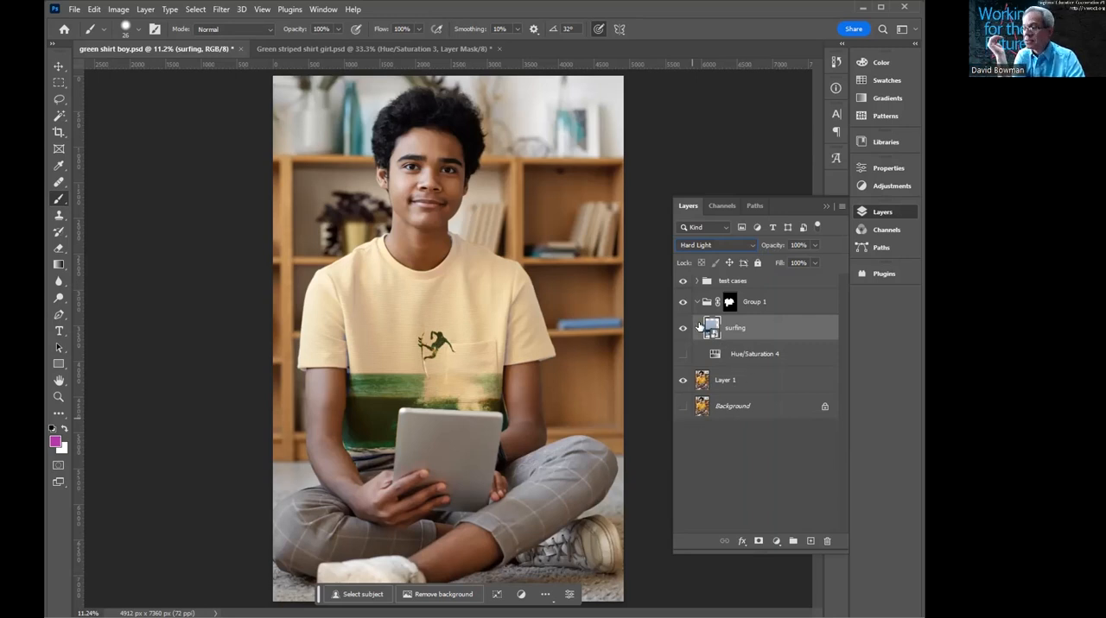
# - Add a Hue/Saturation adjustment above the surfing layer with Hue +162, Saturation -61 and Lightness +4
pyautogui.click(776, 542)
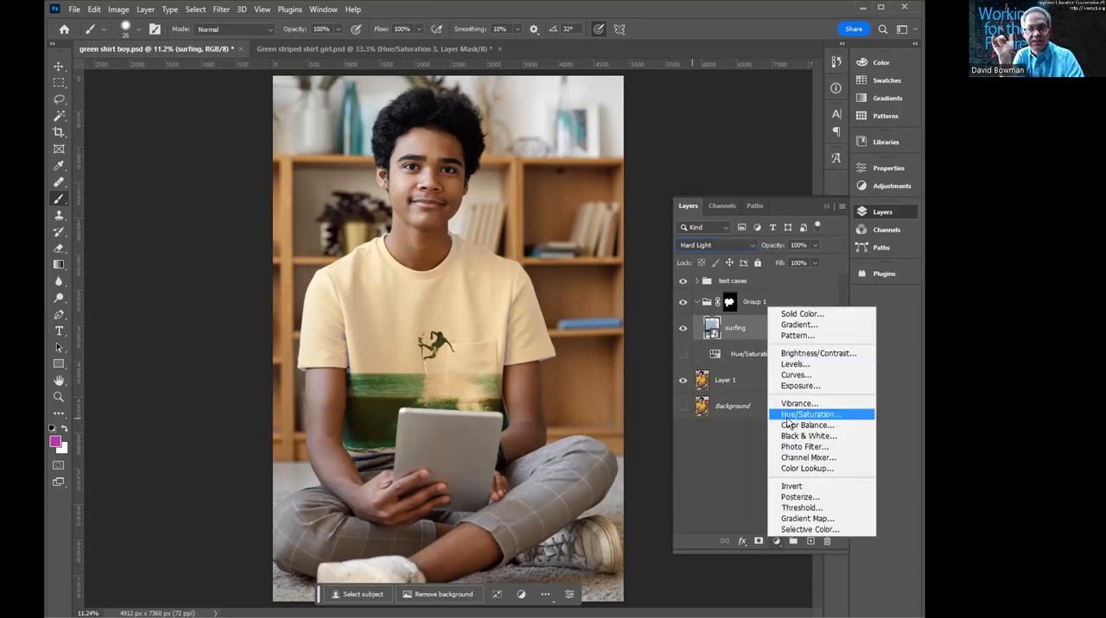
pyautogui.click(787, 418)
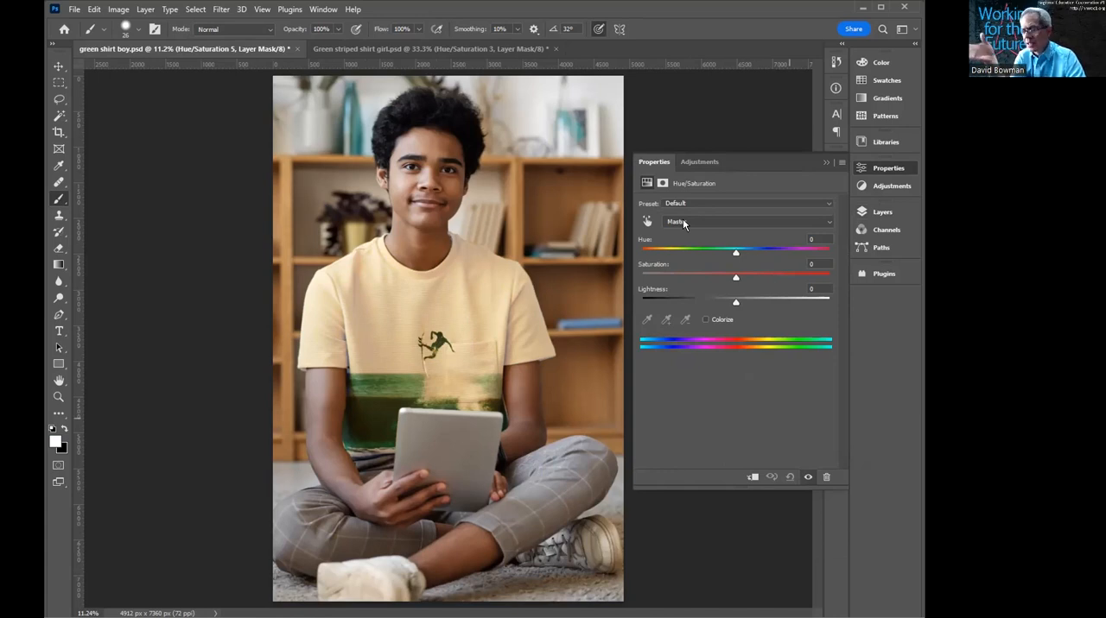
pyautogui.moveTo(735, 252); pyautogui.dragTo(817, 256)
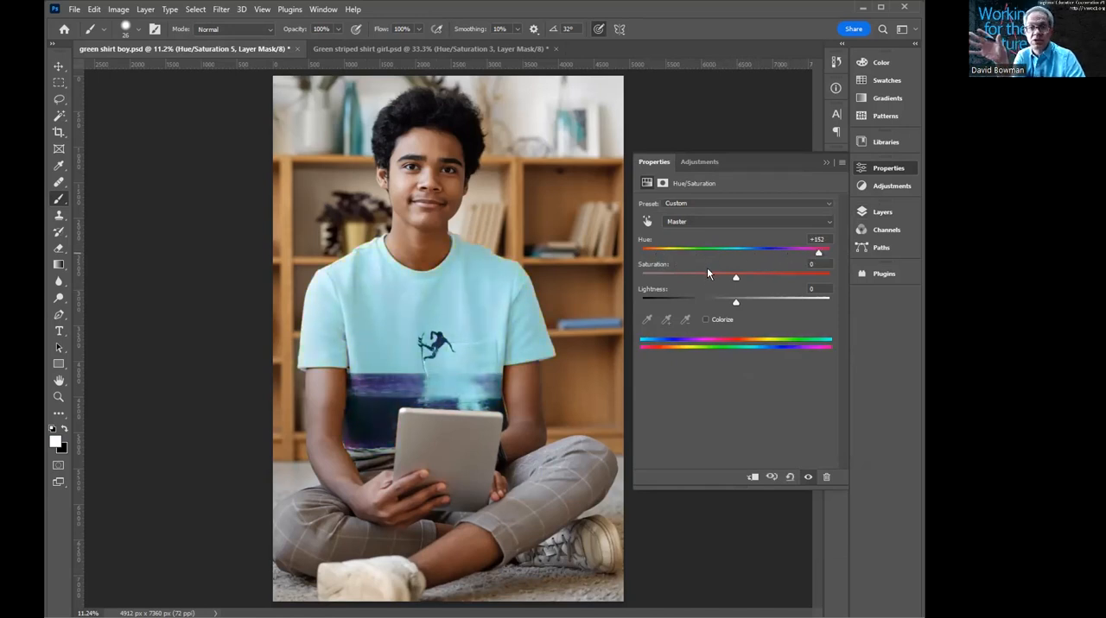
pyautogui.moveTo(732, 278); pyautogui.dragTo(680, 277)
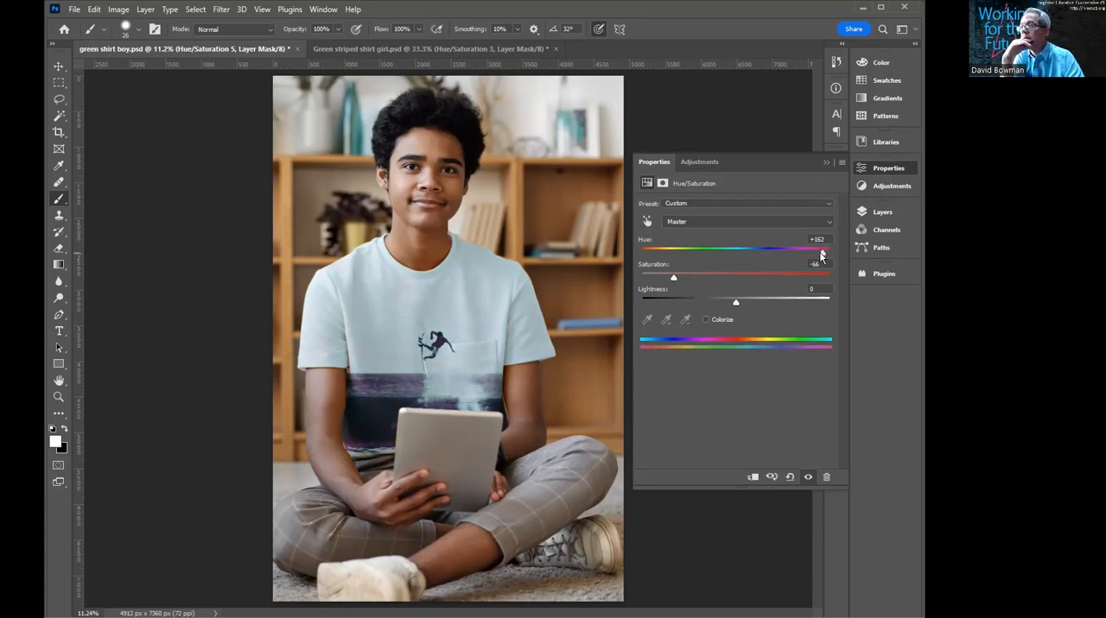
pyautogui.moveTo(674, 278); pyautogui.dragTo(677, 279)
pyautogui.moveTo(735, 302)
pyautogui.mouseDown()
pyautogui.moveTo(717, 304)
pyautogui.moveTo(746, 305)
pyautogui.moveTo(738, 301)
pyautogui.mouseUp()
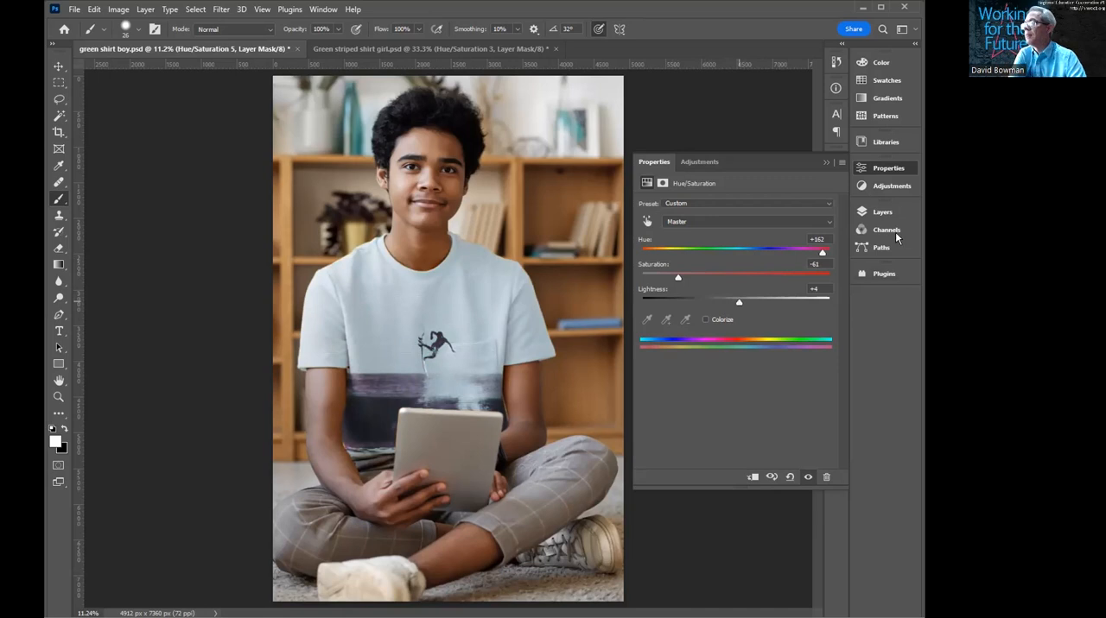
# - Compare the shirt with Group 1 hidden and shown, leave it visible, and examine the surfer print up close
pyautogui.click(882, 213)
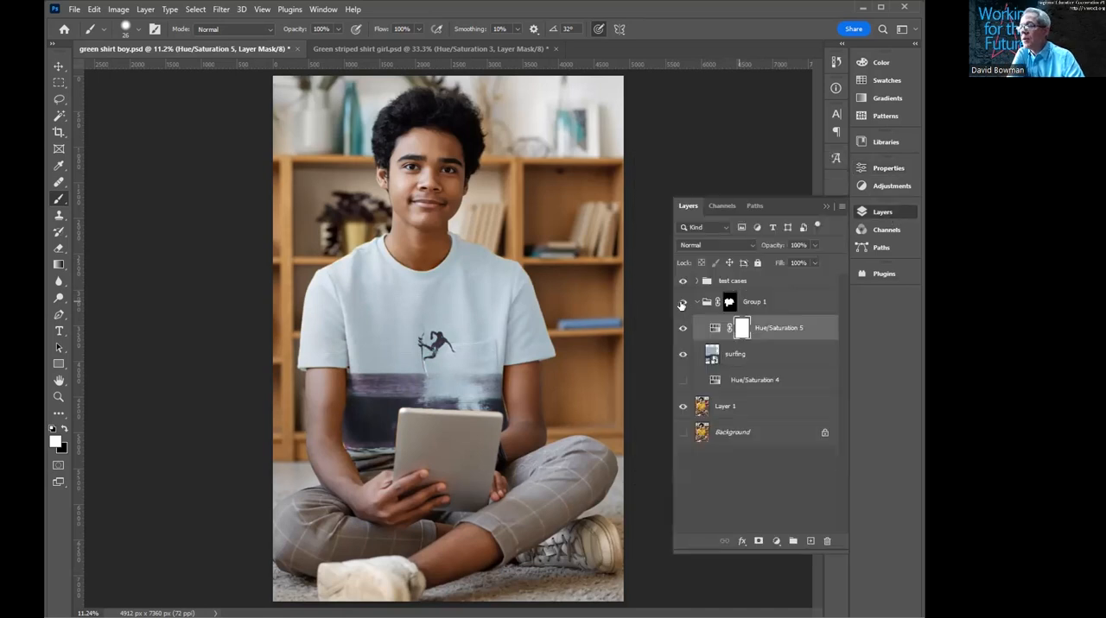
pyautogui.click(682, 302)
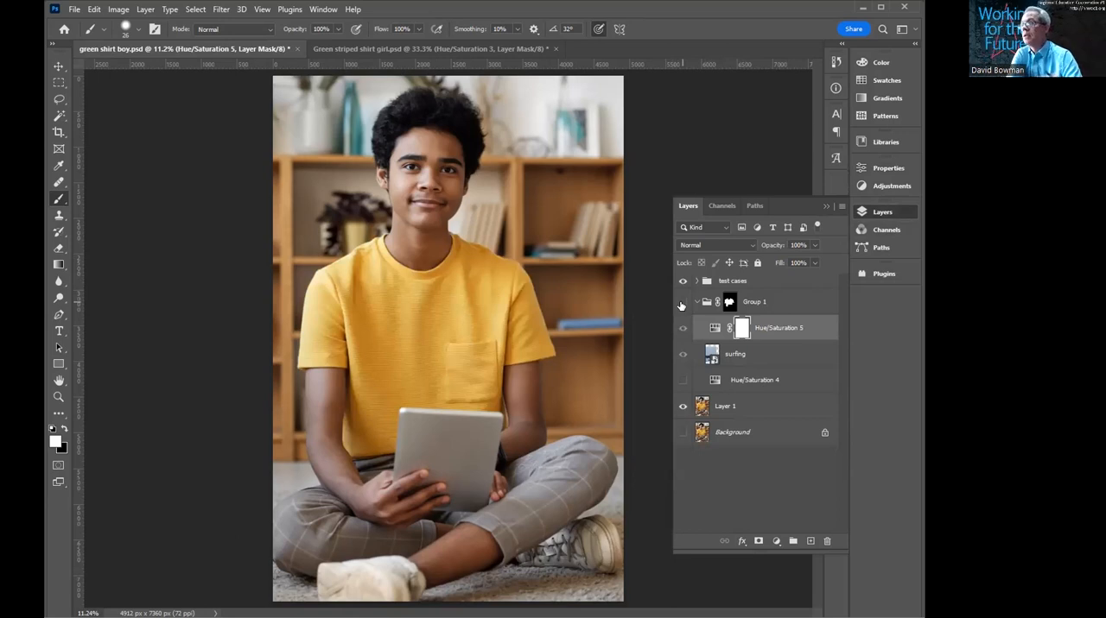
pyautogui.click(682, 302)
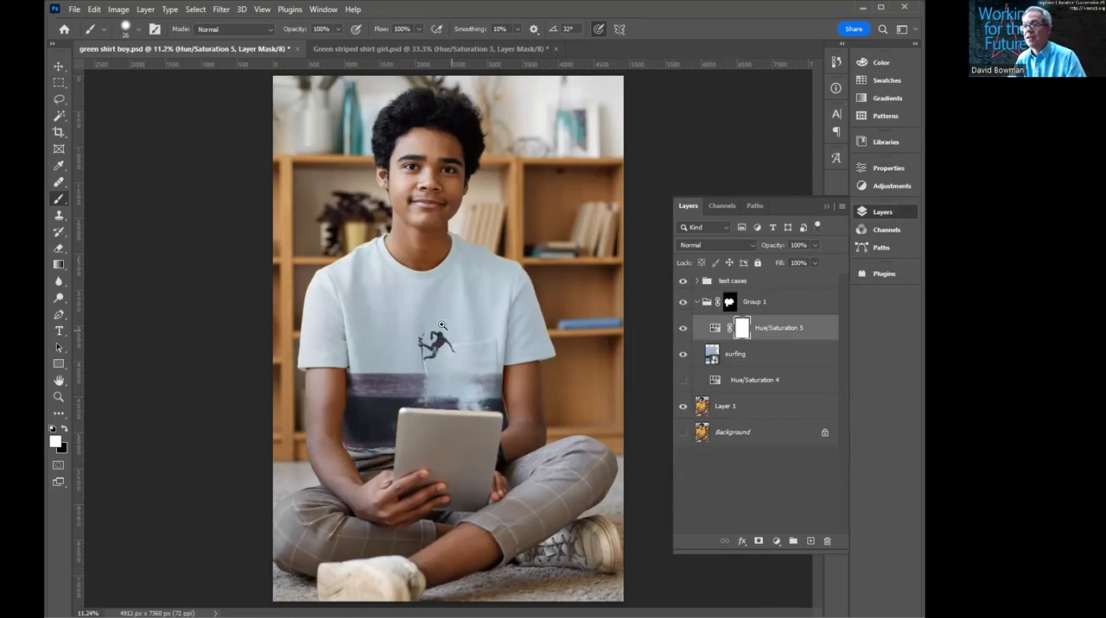
pyautogui.scroll(4, 432, 345)
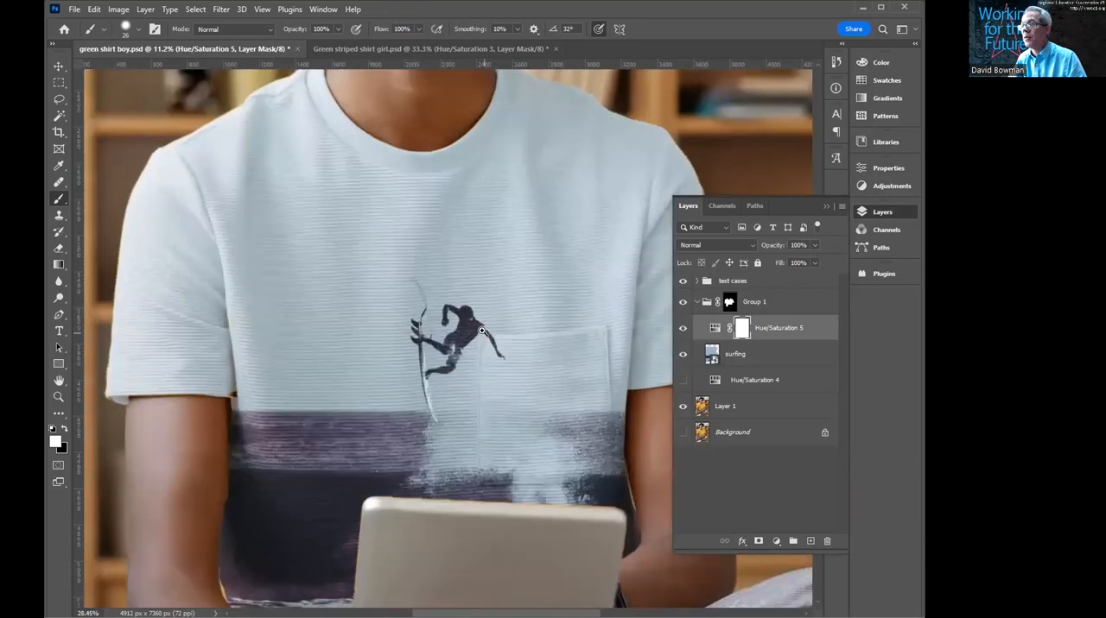
# - Preview the Hard Light blend mode on the Hue/Saturation 5 layer and keep Normal
pyautogui.click(748, 243)
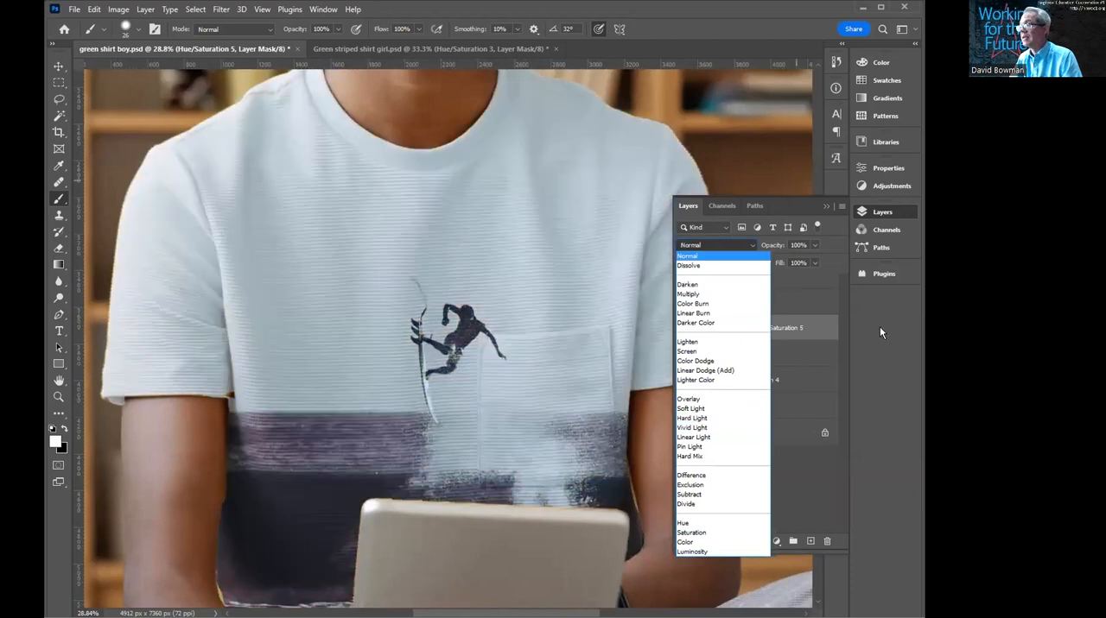
pyautogui.click(871, 326)
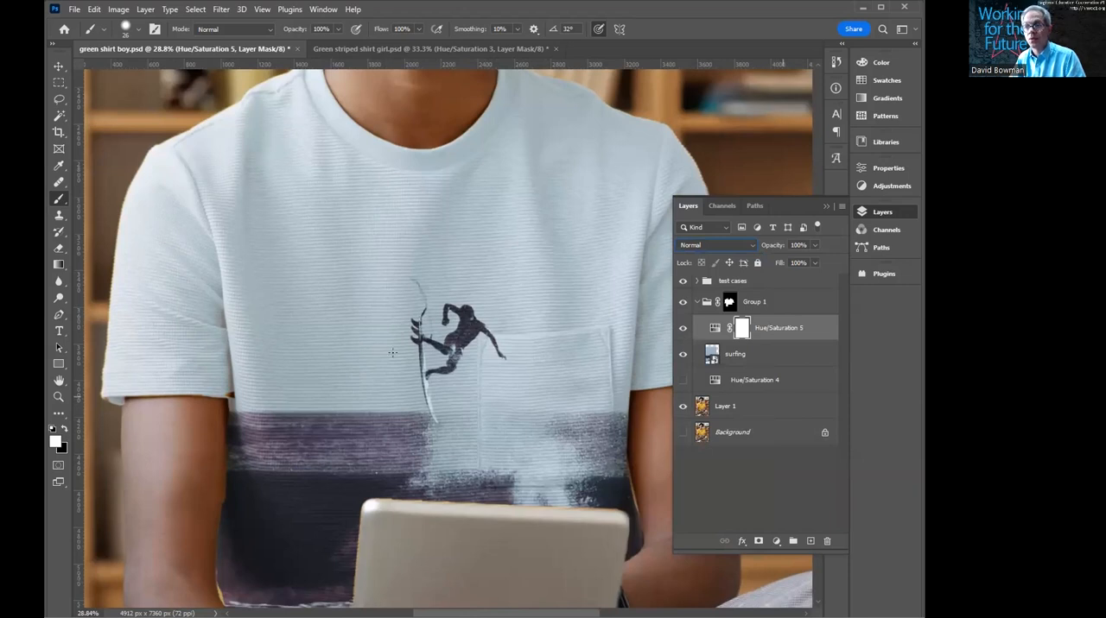
pyautogui.hotkey('ctrl', '0')
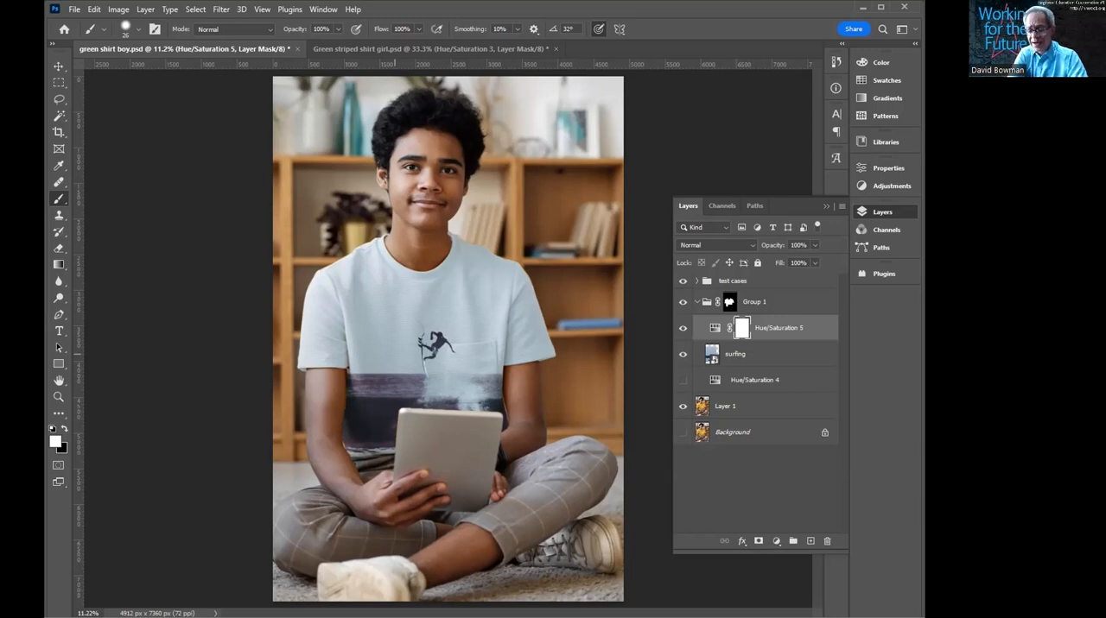
# - Create a transparent 2000 x 500 px document at 300 ppi, fill it with white, and clear the view of the canvas
pyautogui.hotkey('ctrl', 'n')
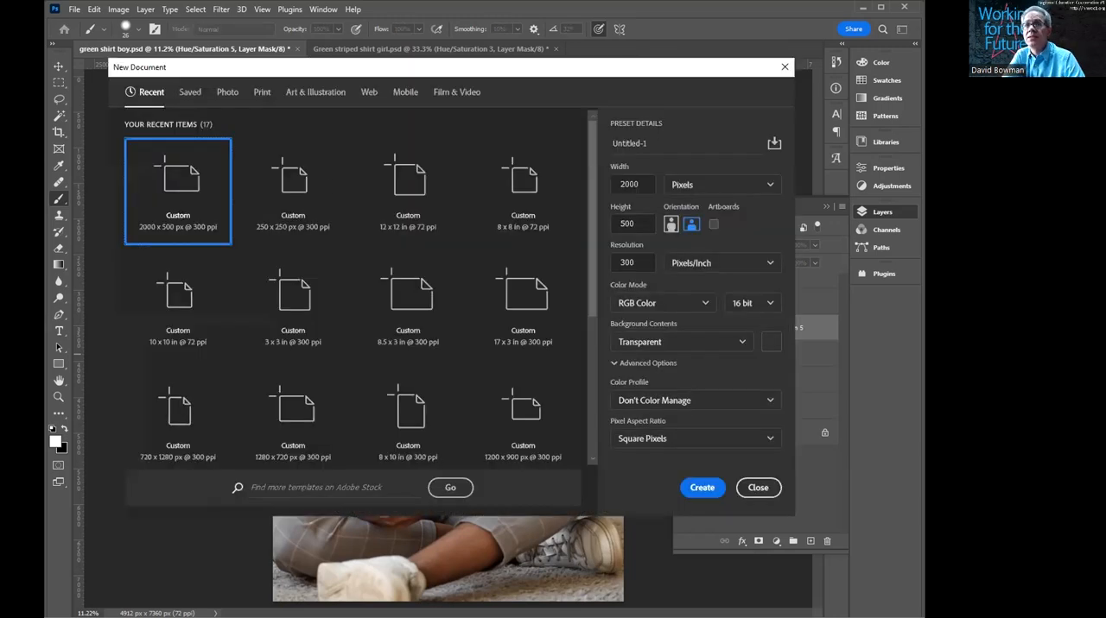
pyautogui.click(713, 493)
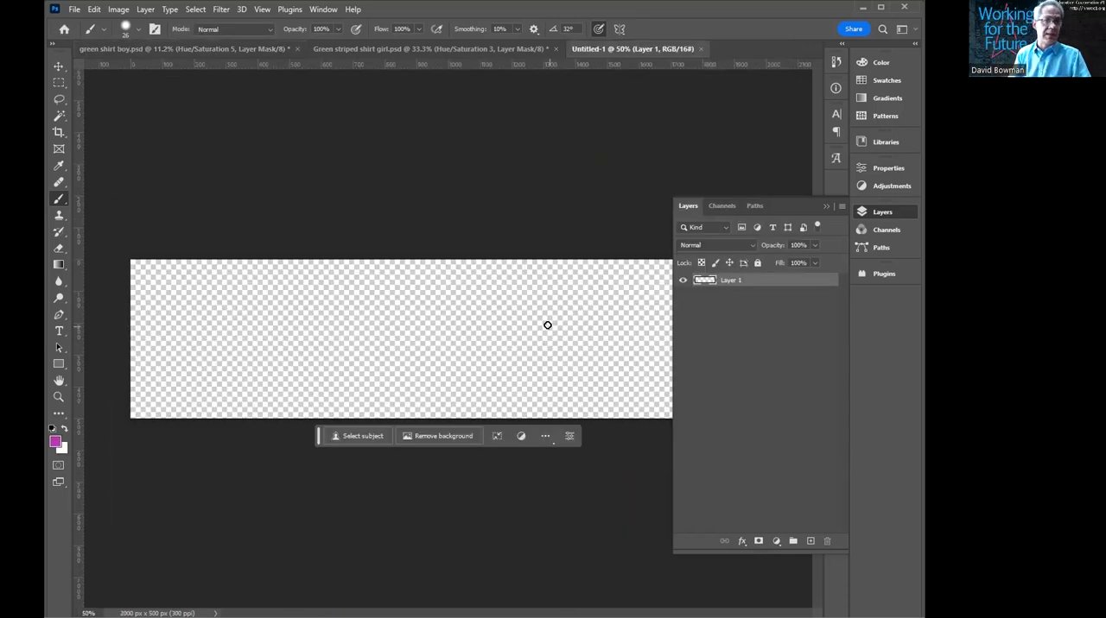
pyautogui.hotkey('ctrl', 'BackSpace')
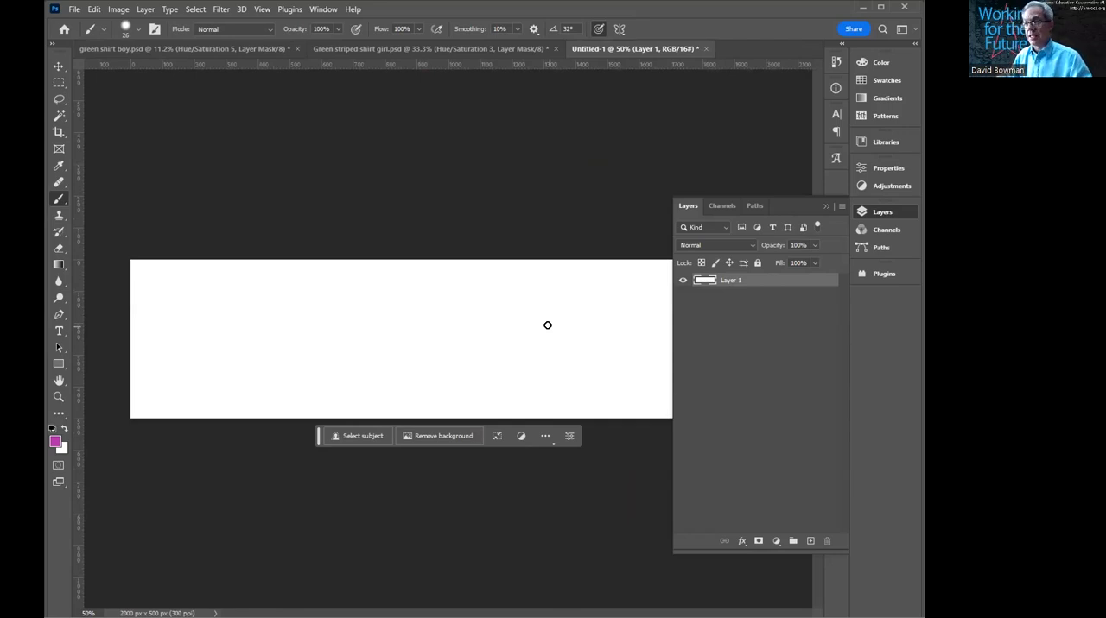
pyautogui.moveTo(849, 215)
pyautogui.mouseDown()
pyautogui.moveTo(674, 227)
pyautogui.moveTo(849, 214)
pyautogui.mouseUp()
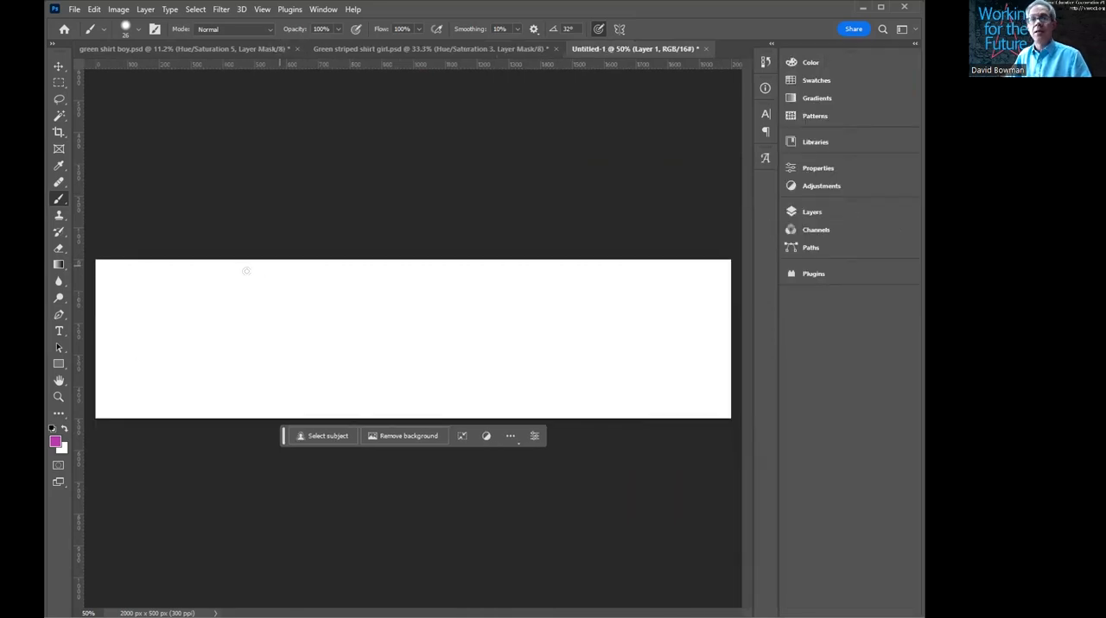
pyautogui.moveTo(199, 282); pyautogui.dragTo(190, 286)
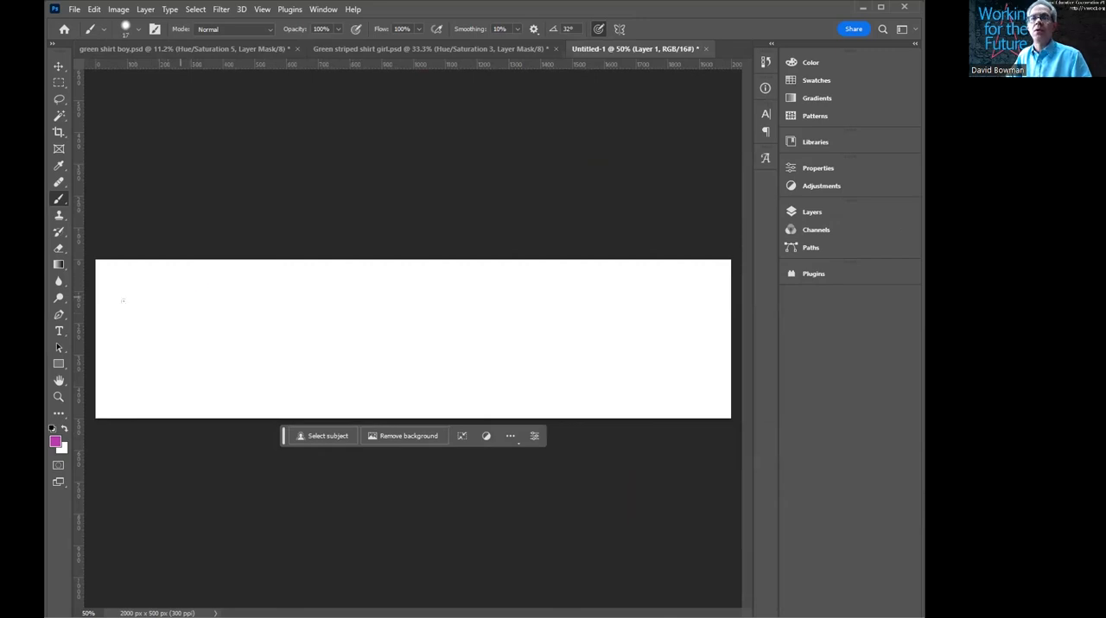
pyautogui.moveTo(123, 299)
pyautogui.mouseDown()
pyautogui.moveTo(126, 361)
pyautogui.moveTo(164, 358)
pyautogui.moveTo(149, 343)
pyautogui.mouseUp()
pyautogui.moveTo(162, 308)
pyautogui.mouseDown()
pyautogui.moveTo(186, 368)
pyautogui.moveTo(190, 345)
pyautogui.moveTo(199, 350)
pyautogui.mouseUp()
pyautogui.click(220, 322)
pyautogui.click(223, 341)
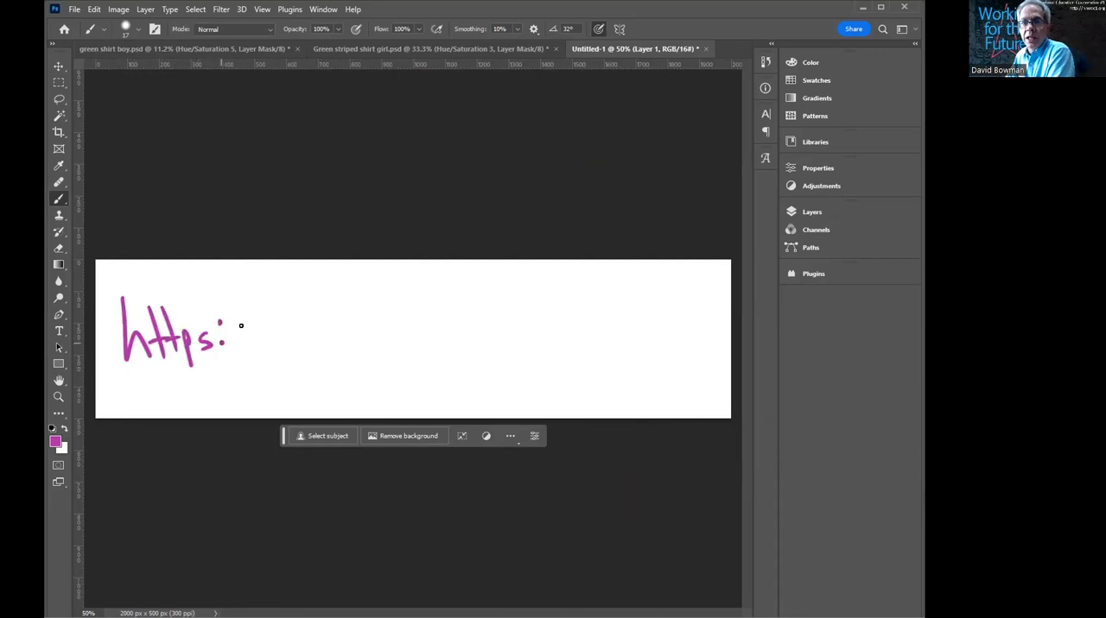
pyautogui.moveTo(249, 298)
pyautogui.mouseDown()
pyautogui.moveTo(232, 365)
pyautogui.moveTo(326, 341)
pyautogui.moveTo(361, 340)
pyautogui.moveTo(362, 354)
pyautogui.mouseUp()
pyautogui.moveTo(366, 315)
pyautogui.mouseDown()
pyautogui.moveTo(383, 352)
pyautogui.moveTo(373, 352)
pyautogui.moveTo(433, 352)
pyautogui.mouseUp()
pyautogui.click(402, 351)
pyautogui.moveTo(434, 344)
pyautogui.mouseDown()
pyautogui.moveTo(444, 337)
pyautogui.moveTo(453, 349)
pyautogui.moveTo(444, 370)
pyautogui.mouseUp()
pyautogui.moveTo(487, 308); pyautogui.dragTo(467, 359)
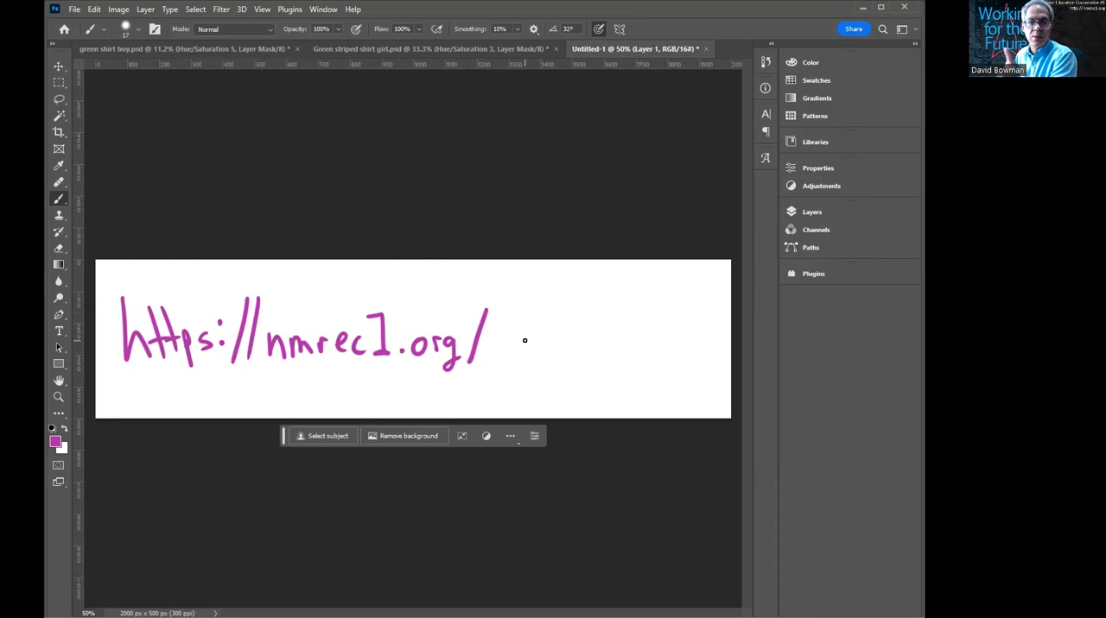
# - Finish the handwritten web address by adding "tech-bits" in magenta after the last slash
pyautogui.moveTo(493, 326)
pyautogui.mouseDown()
pyautogui.moveTo(495, 355)
pyautogui.moveTo(506, 340)
pyautogui.mouseUp()
pyautogui.moveTo(503, 347); pyautogui.dragTo(528, 354)
pyautogui.moveTo(528, 346); pyautogui.dragTo(565, 351)
pyautogui.moveTo(566, 343); pyautogui.dragTo(585, 351)
pyautogui.moveTo(593, 314)
pyautogui.mouseDown()
pyautogui.moveTo(594, 348)
pyautogui.moveTo(598, 336)
pyautogui.moveTo(606, 347)
pyautogui.mouseUp()
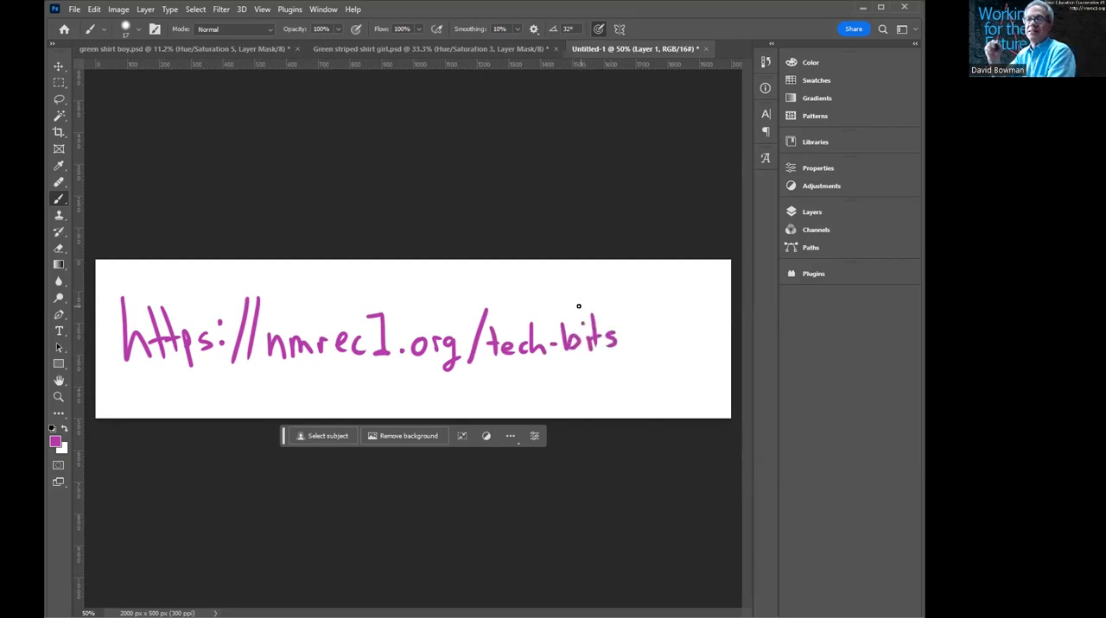